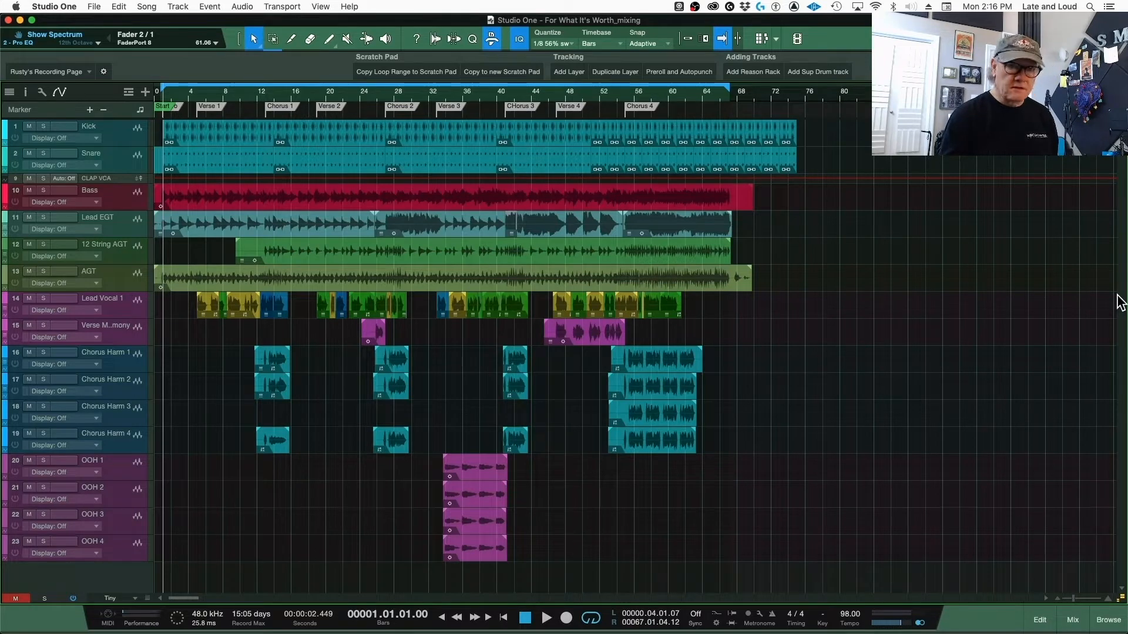
Step: Play back the song arrangement to hear the mix, and stop playback
key("space")
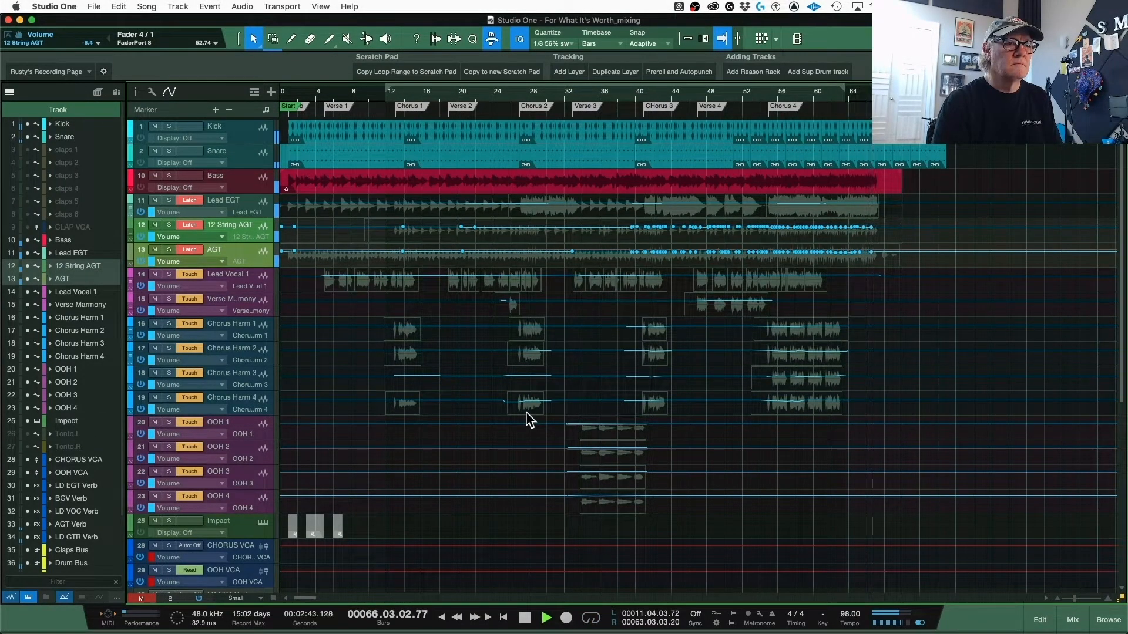
key("space")
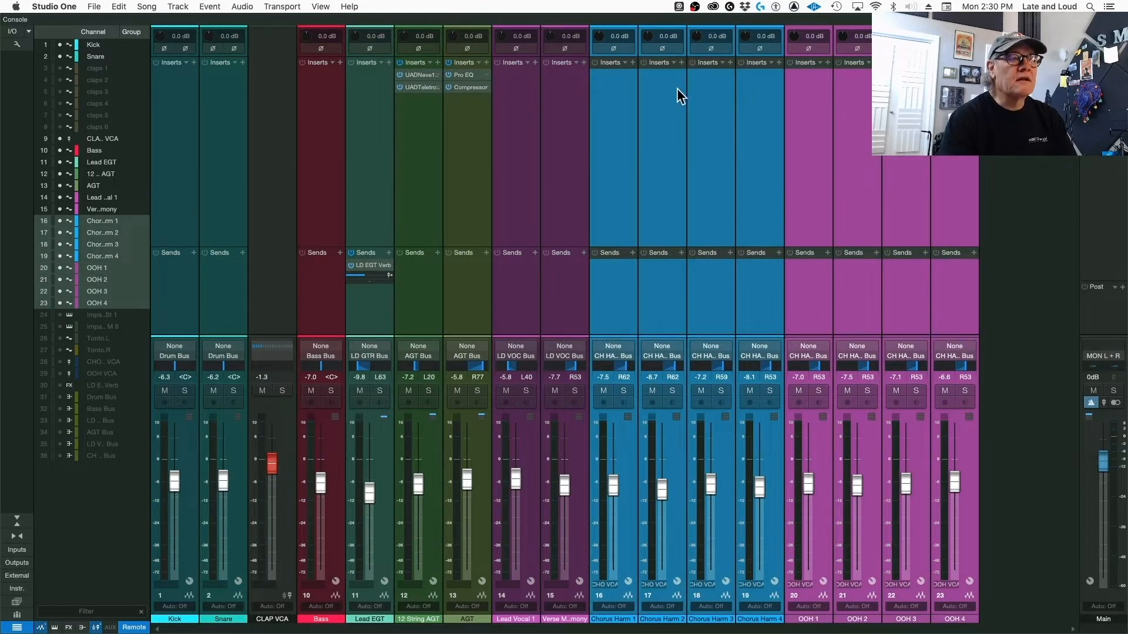
Step: Insert FabFilter Pro-Q 3 on all selected Chorus Harm and OOH channels at once and dismiss its plug-in window
left_click(624, 62)
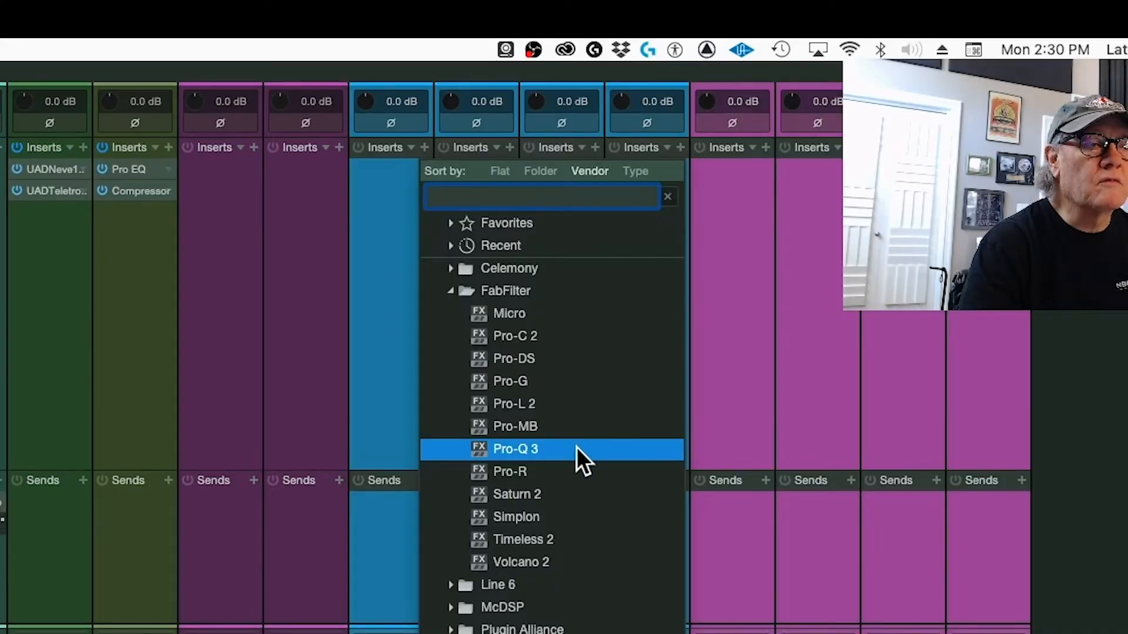
left_click(577, 447)
left_click(749, 124)
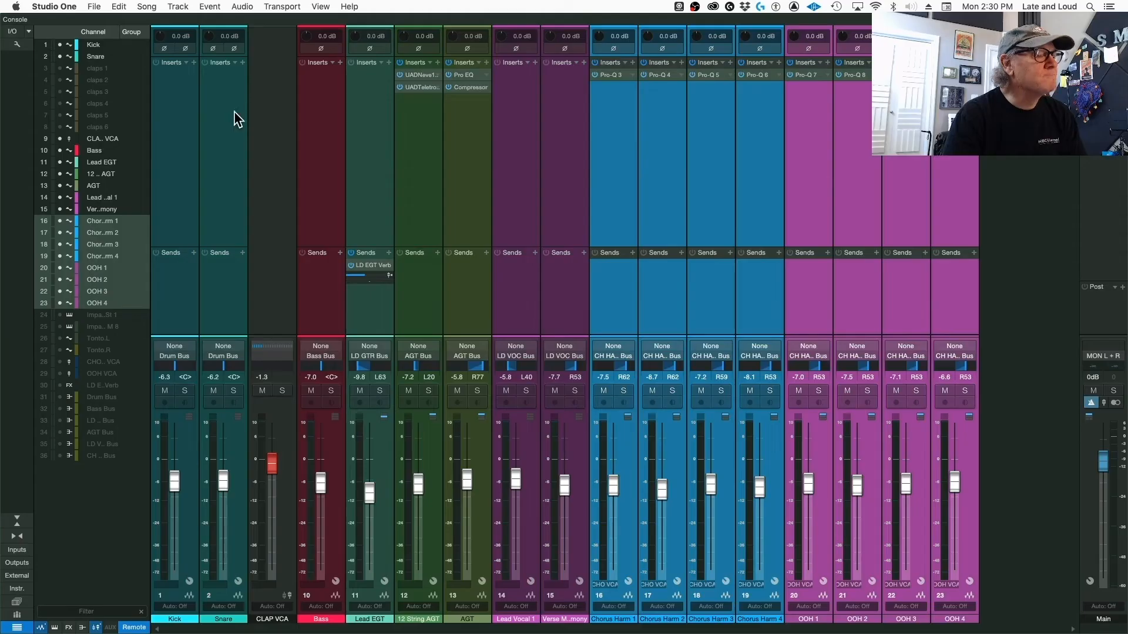
Step: Insert FabFilter Pro-Q 3 on the Kick and Snare channels together and dismiss its plug-in window
left_click(175, 94)
left_click(215, 117, "shift")
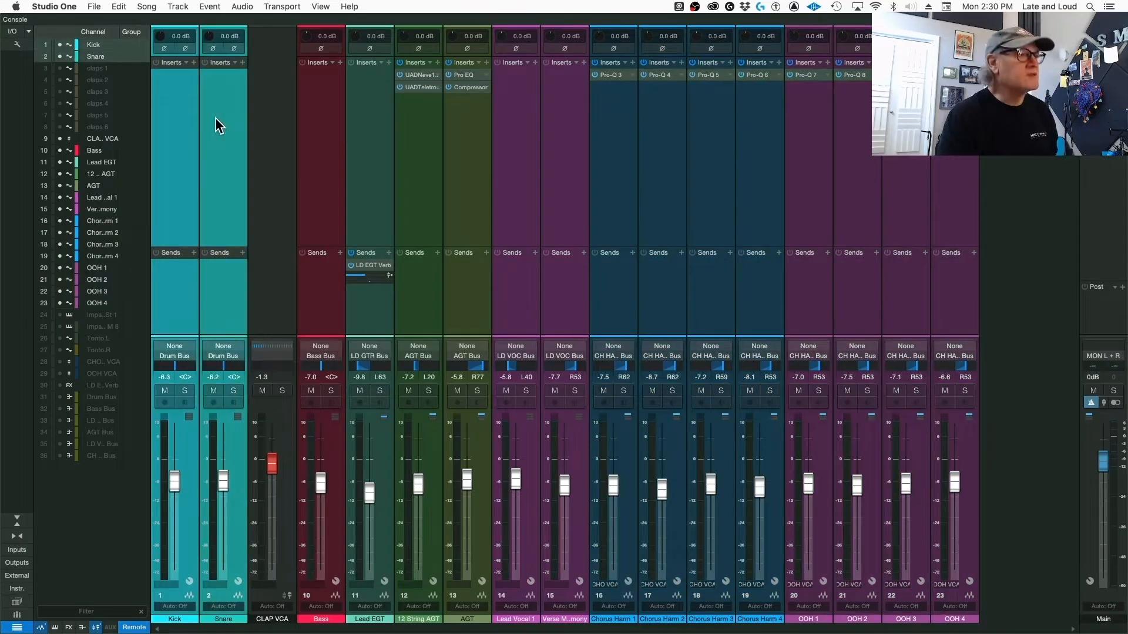
left_click(192, 62)
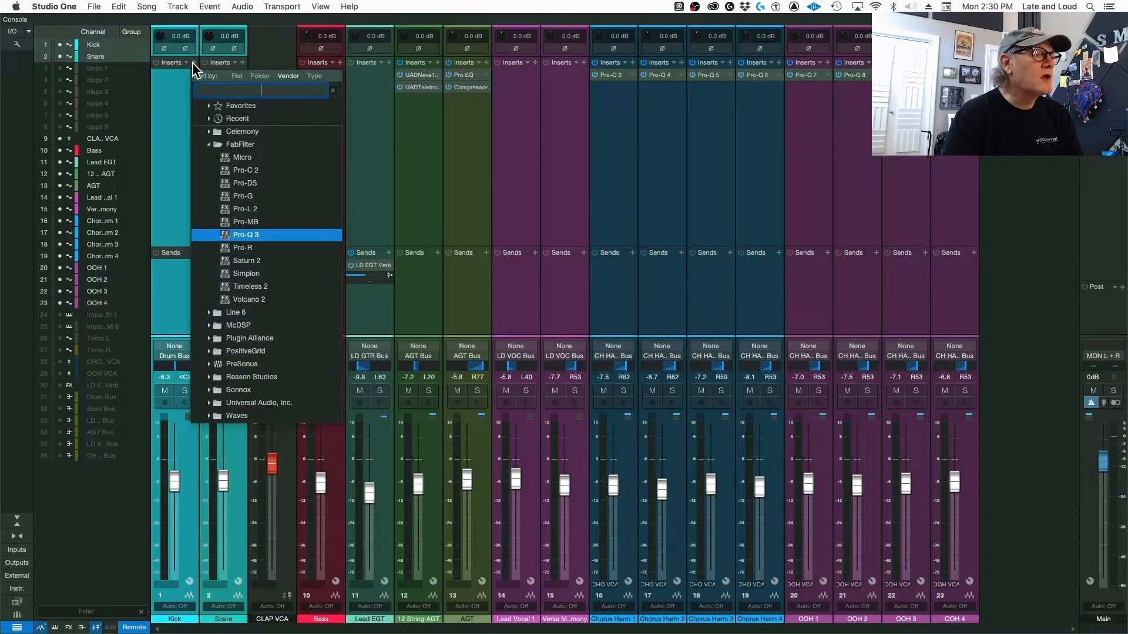
left_click(258, 235)
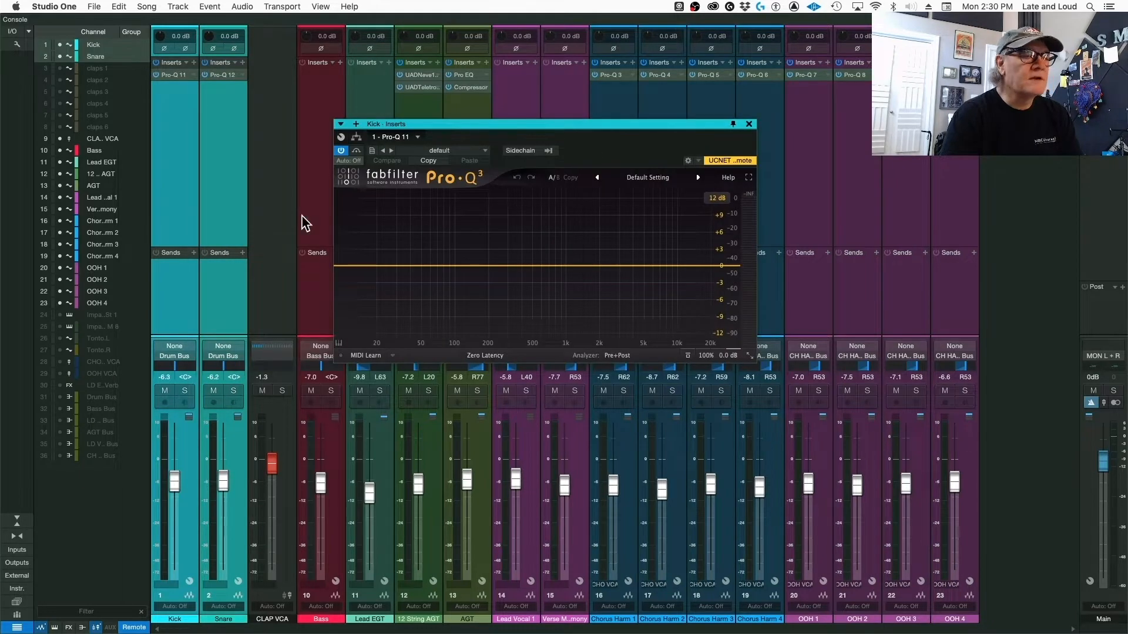
left_click(749, 124)
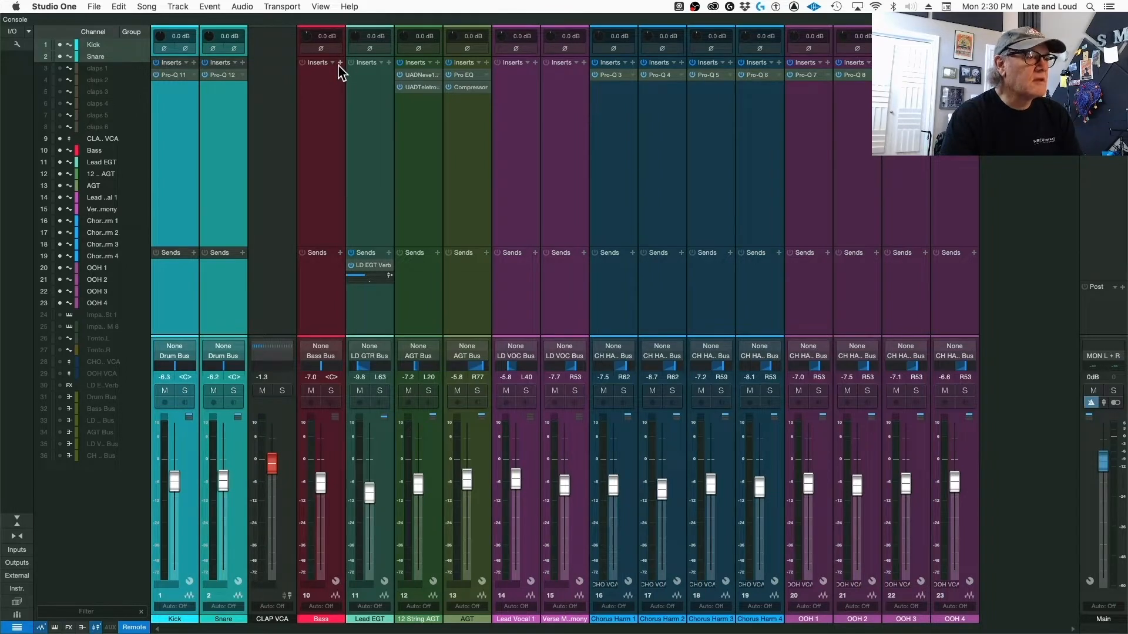
Step: Insert the FabFilter Pro-C 2 compressor on the Lead Vocal 1 and Verse Marmony channels together
left_click(534, 69)
left_click(563, 119, "shift")
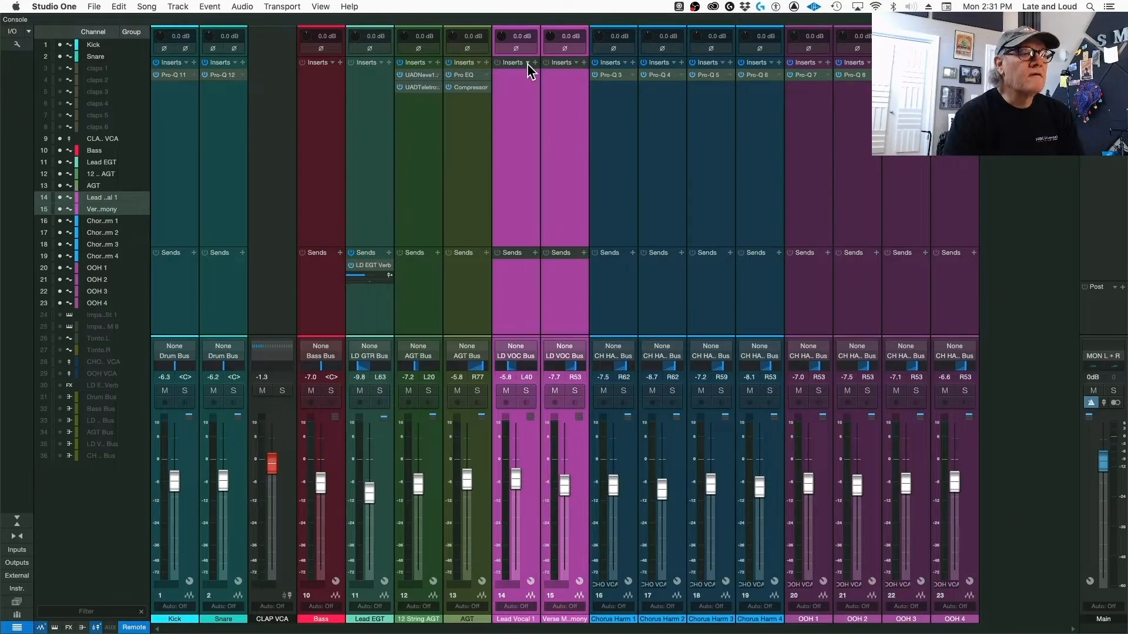
left_click(527, 64)
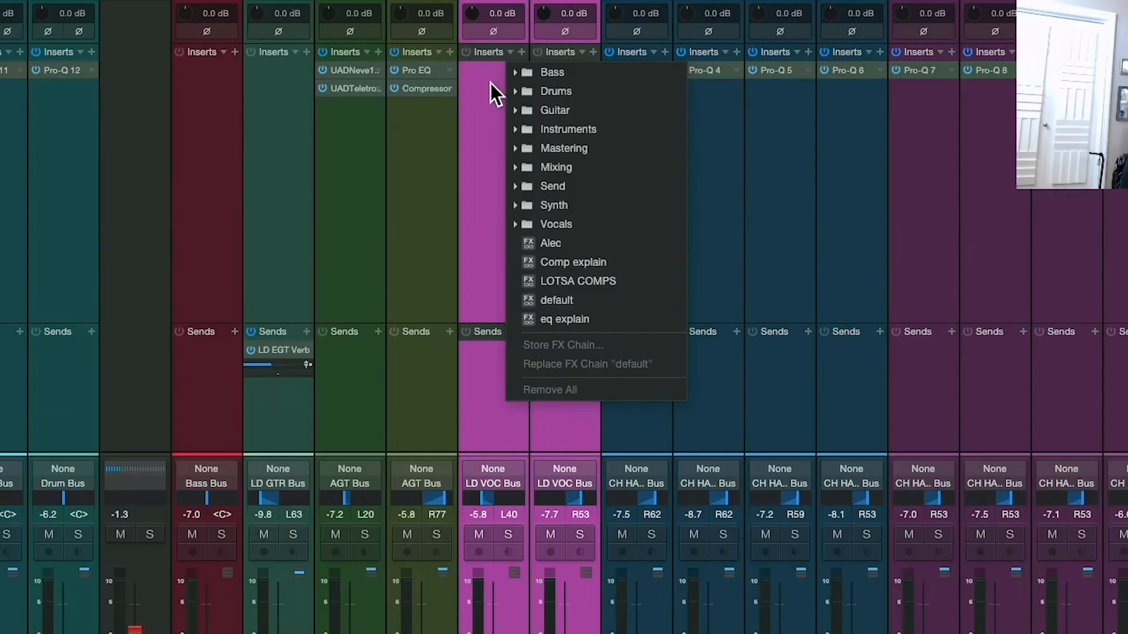
left_click(538, 64)
left_click(522, 52)
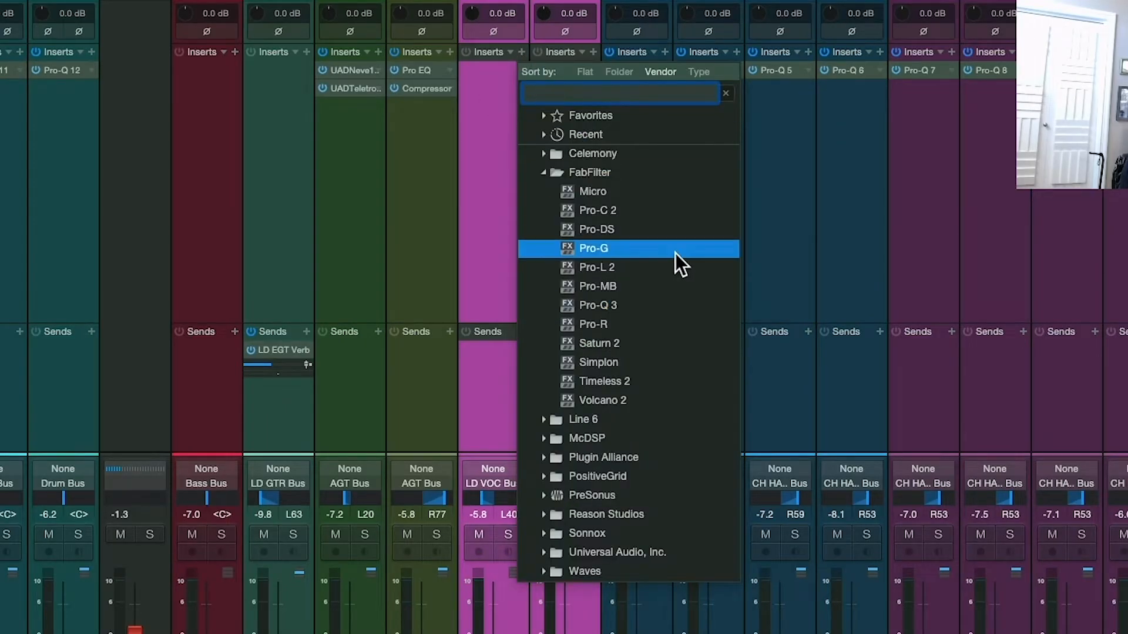
left_click(640, 210)
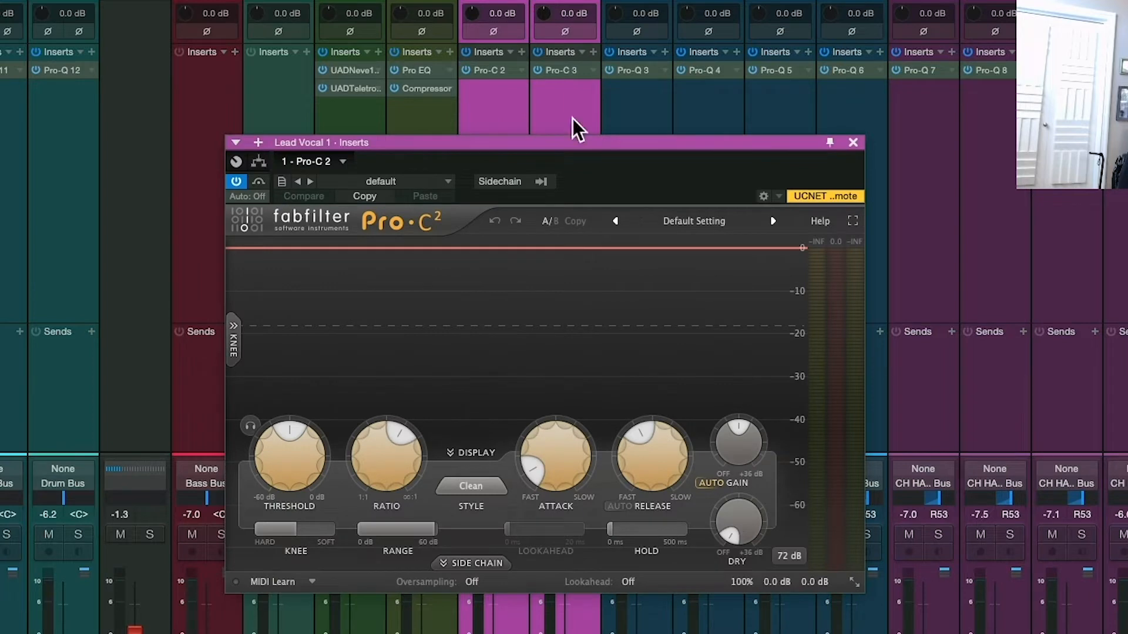
Step: Add FabFilter Pro-Q 3 after the compressor on both lead vocal channels and dismiss the plug-in window
left_click(522, 52)
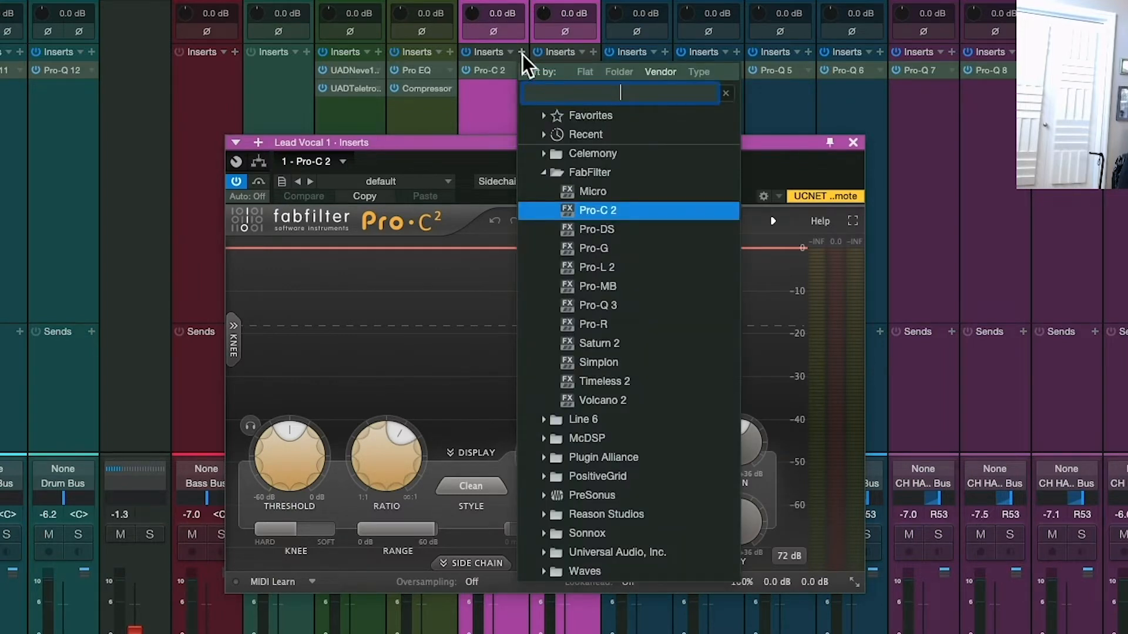
left_click(636, 304)
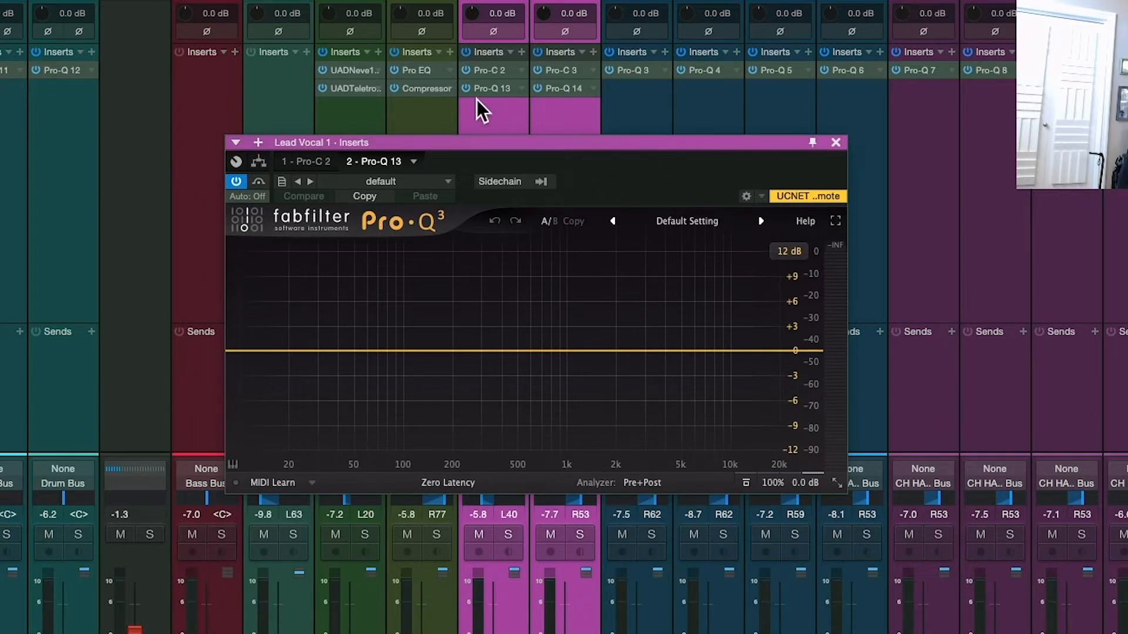
left_click(837, 143)
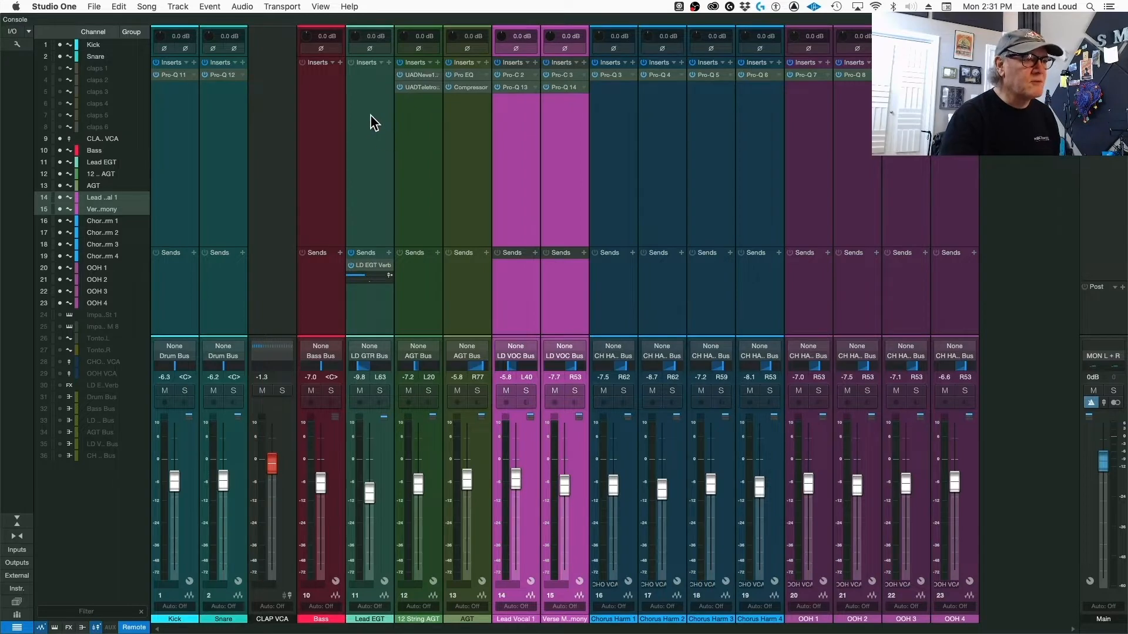
Step: Insert FabFilter Pro-Q 3 followed by Pro-C 2 on the Lead EGT channel, closing the plug-in windows
left_click(388, 62)
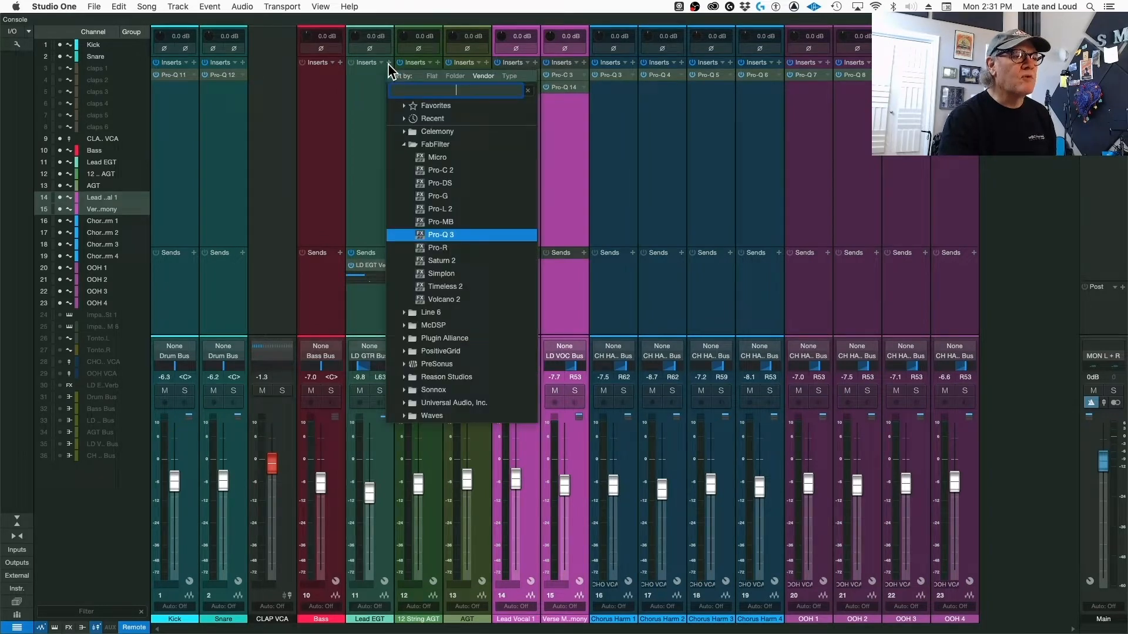
left_click(460, 234)
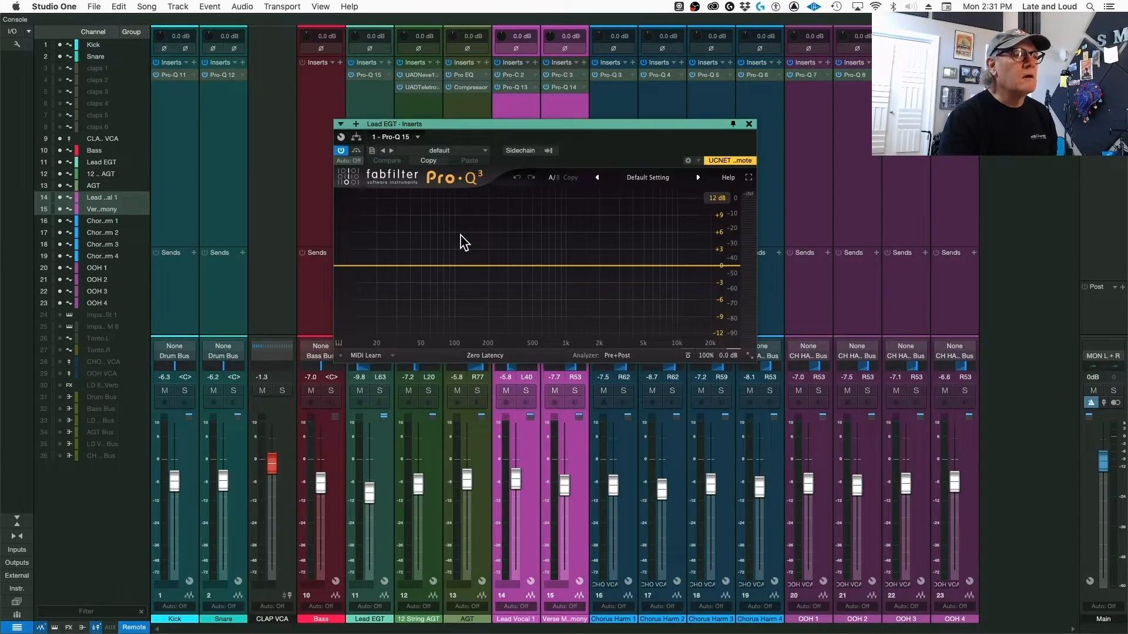
left_click(749, 124)
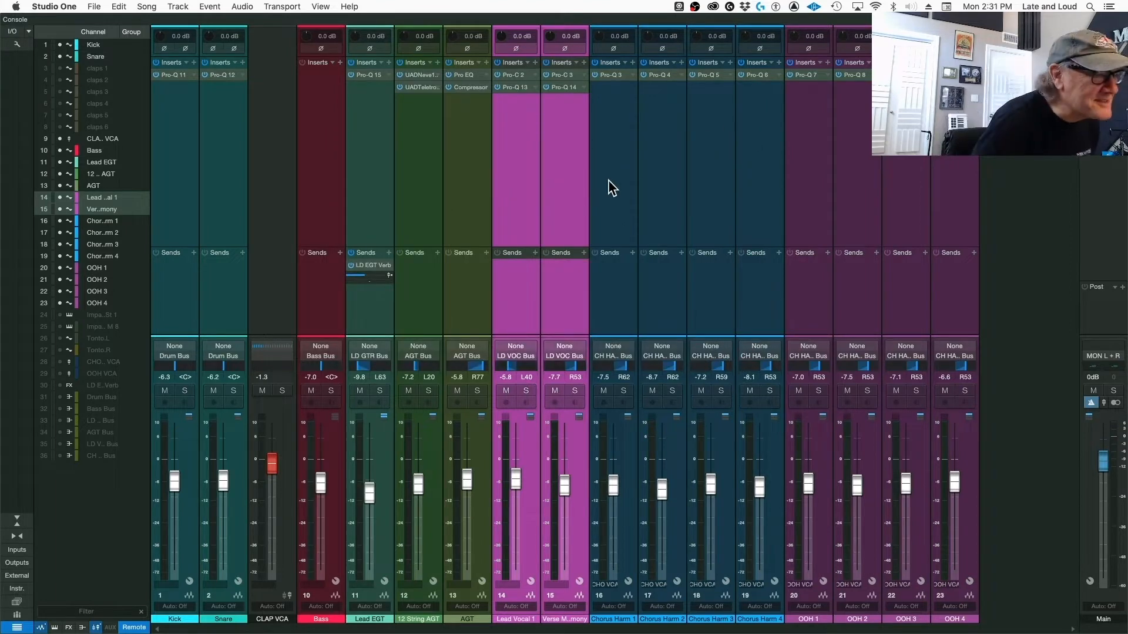
left_click(389, 75)
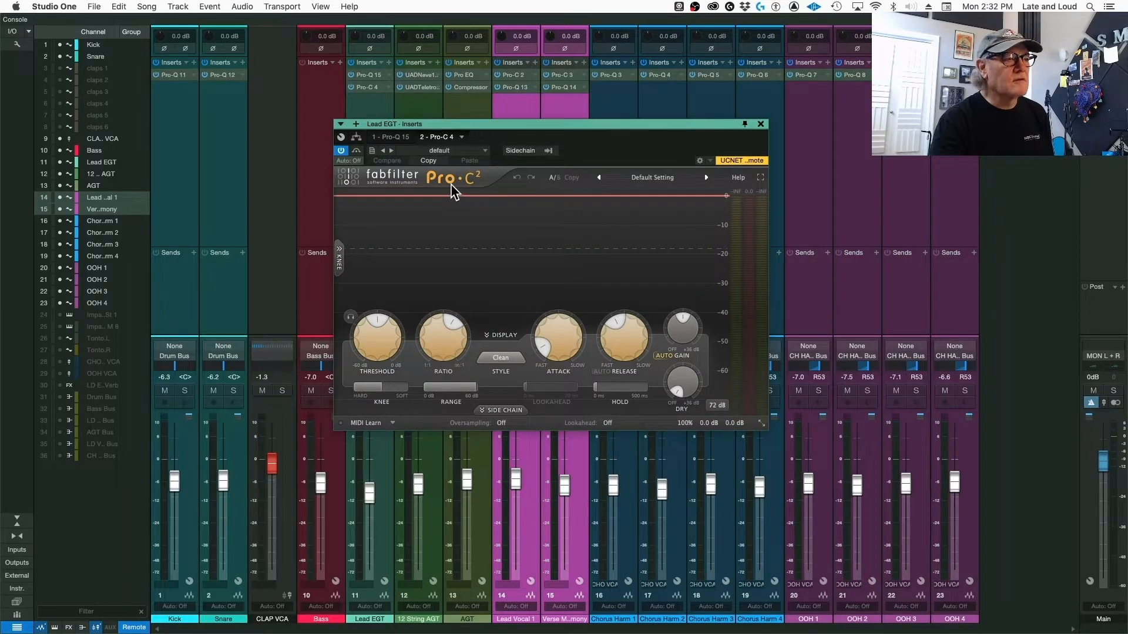
left_click(760, 125)
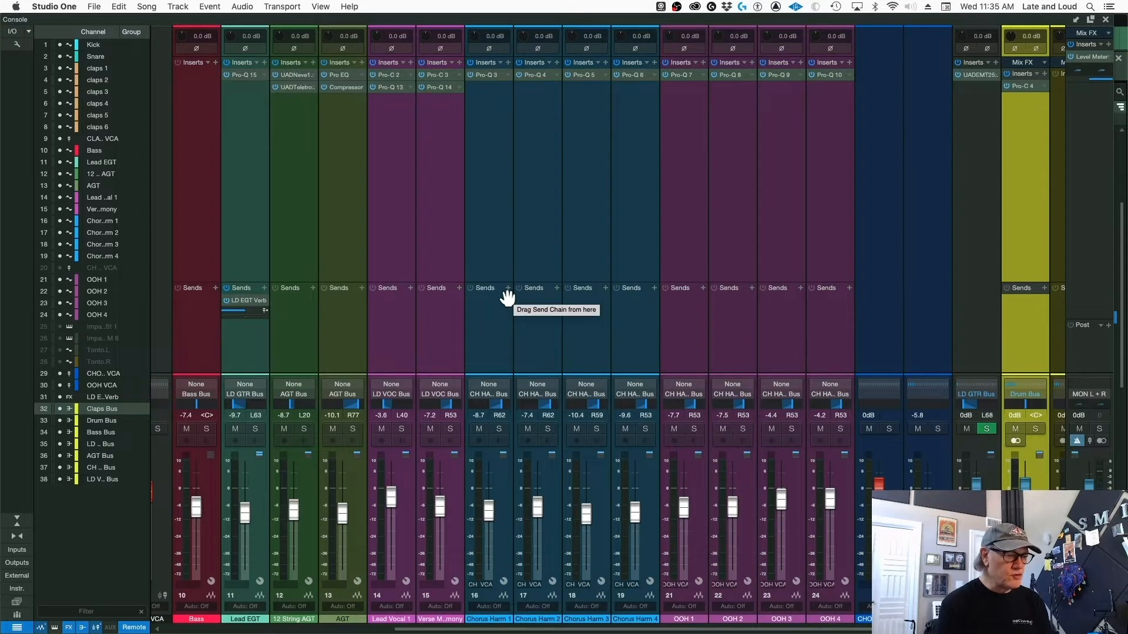
Step: Create a UAD EMT 250 effects send on the Chorus Harm 1–4 and OOH 1–4 channels together
scroll(493, 234, "right", 3)
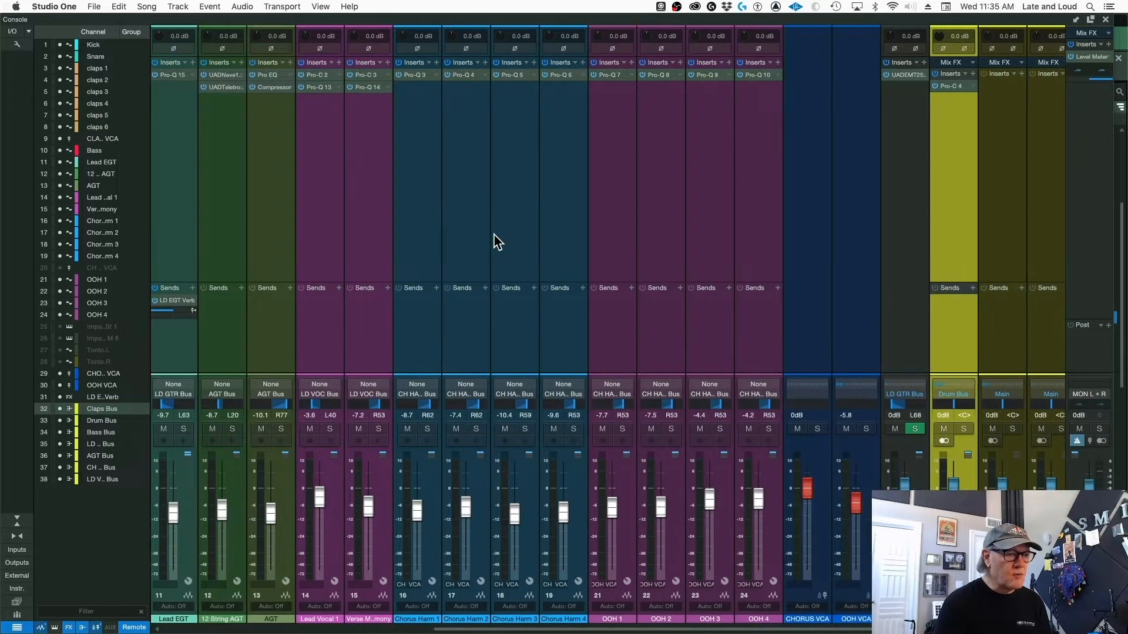
left_click(427, 207)
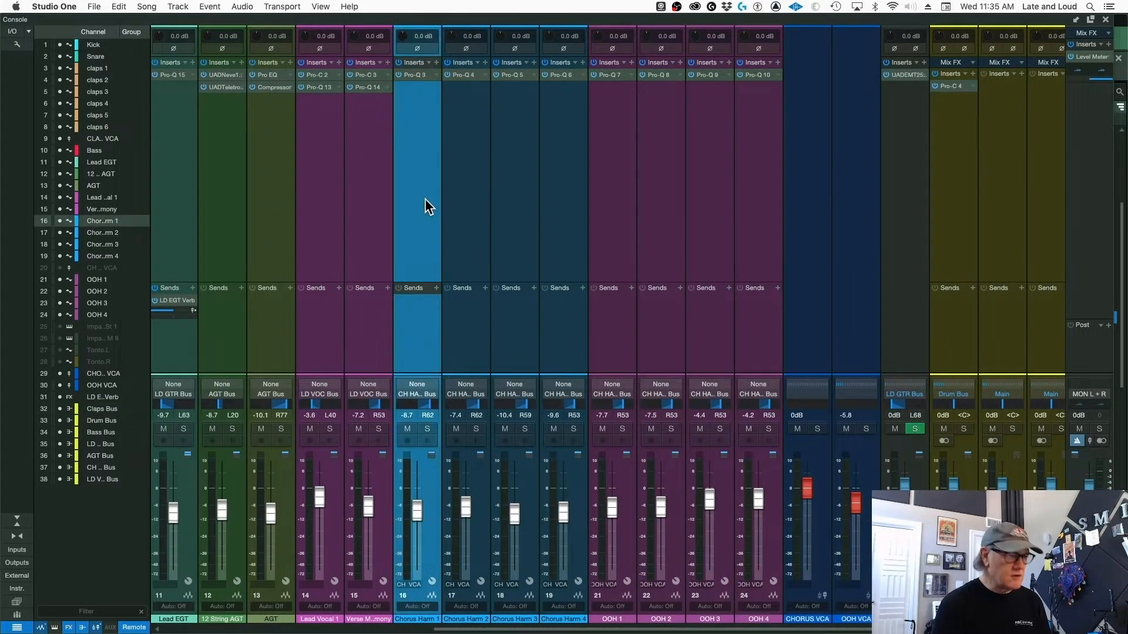
left_click(766, 214, "shift")
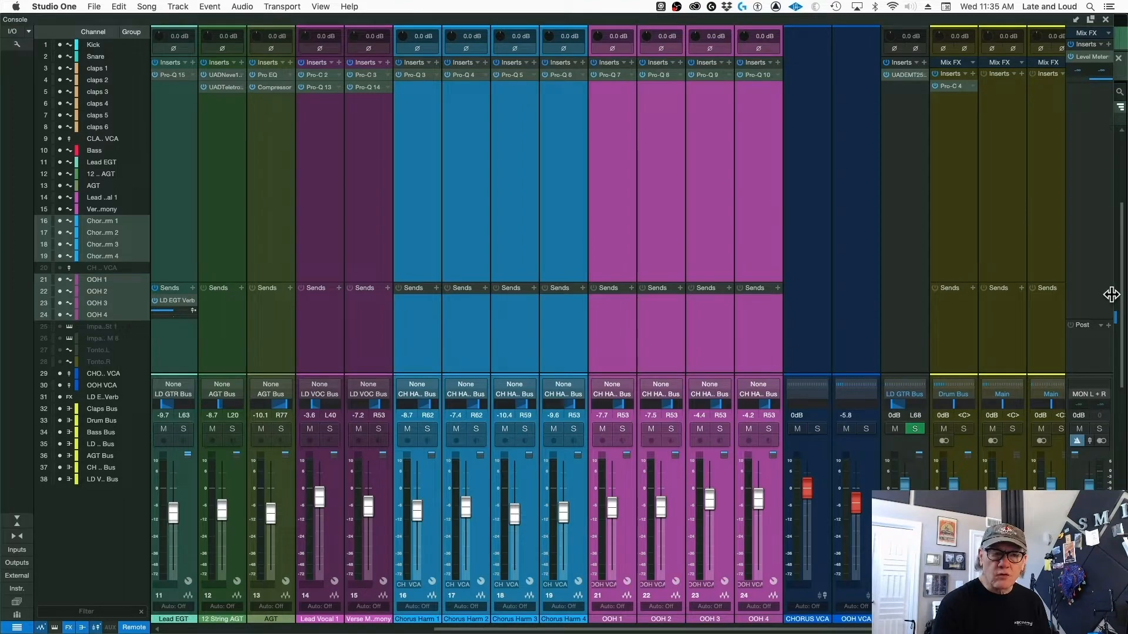
key("F5")
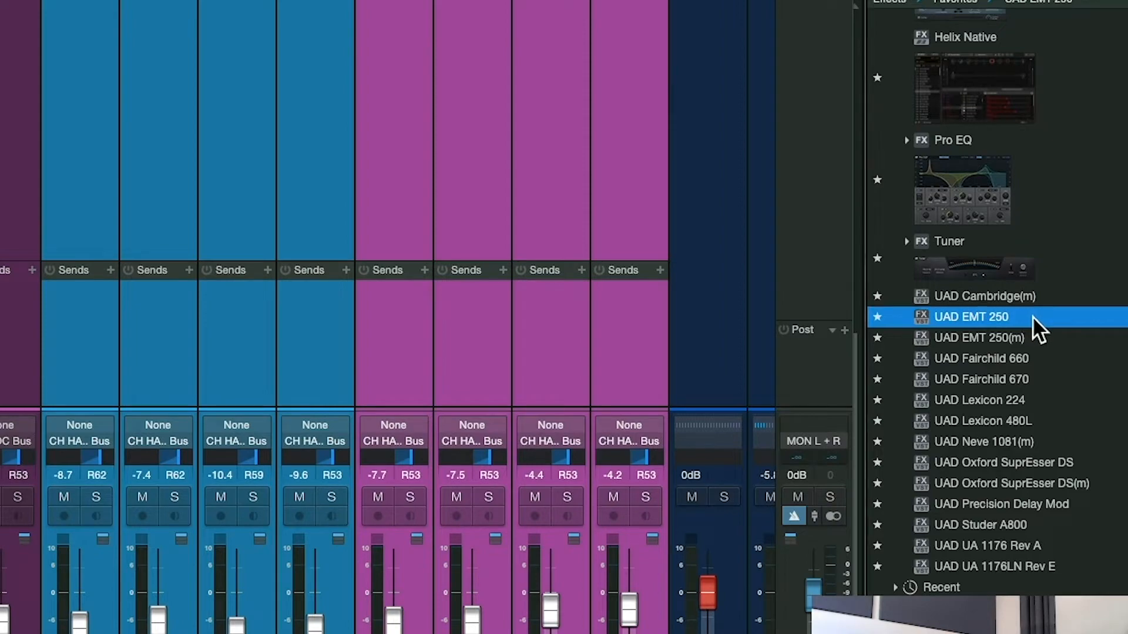
left_click_drag(1030, 317, 621, 311)
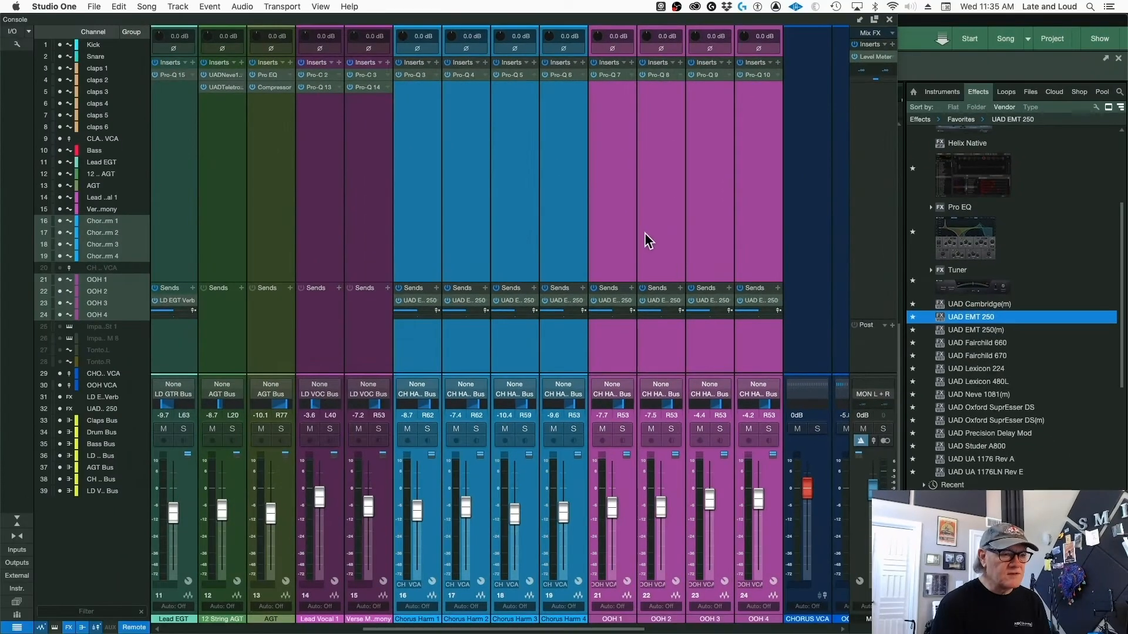
Step: Rename the UAD EMT 250 FX channel to BGV Verb and route its output to CH HARM Bus
scroll(642, 234, "right", 5)
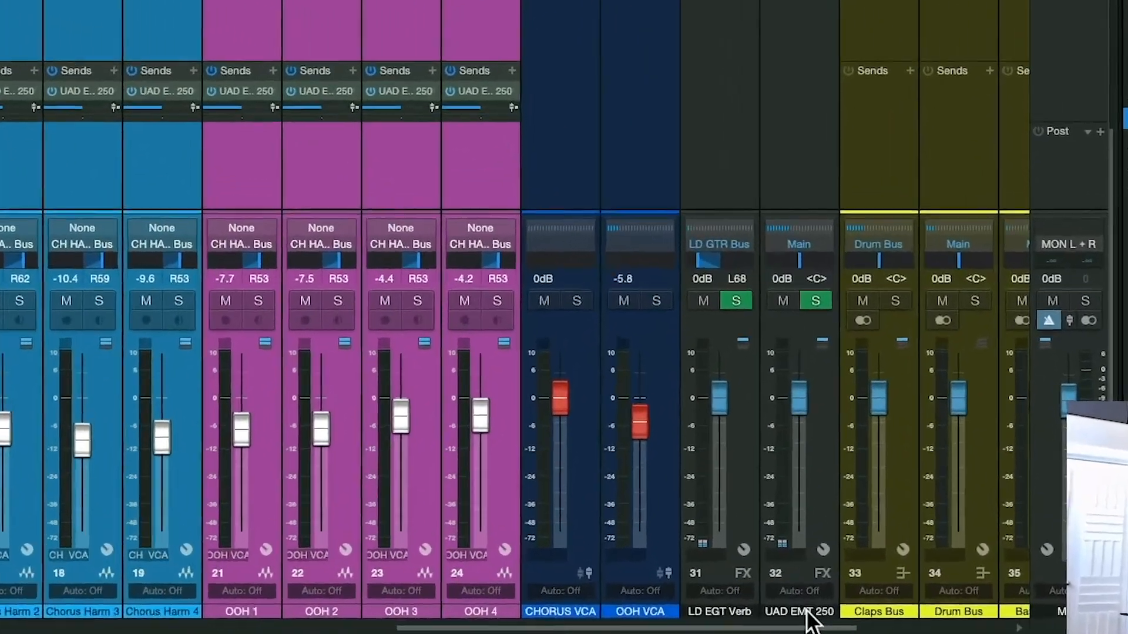
double_click(807, 612)
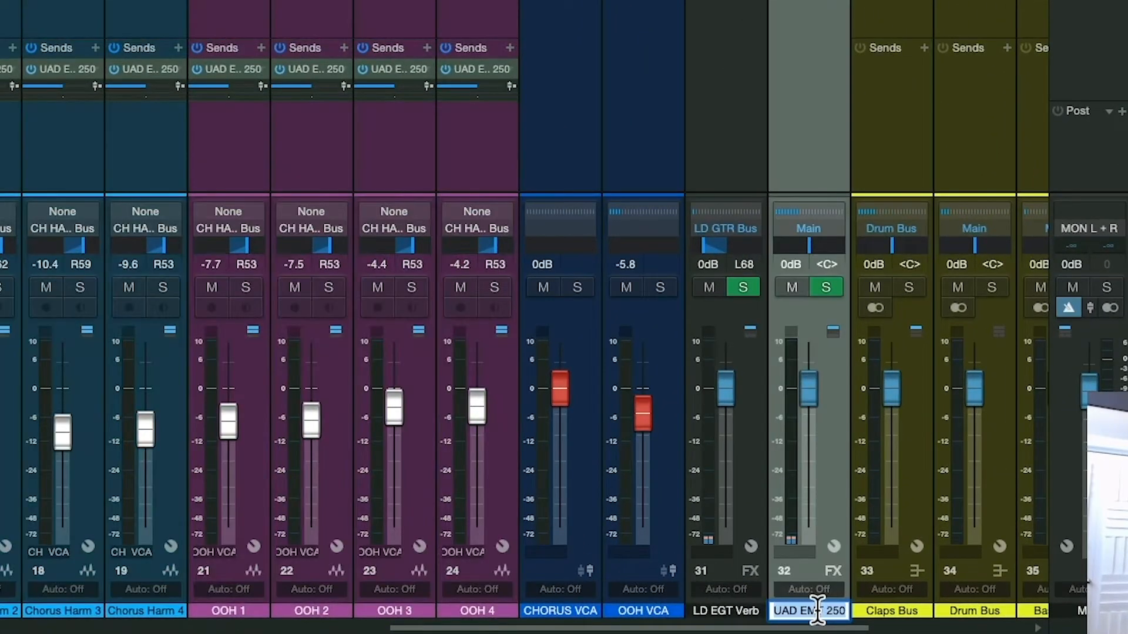
type("BGV Verb")
key("Return")
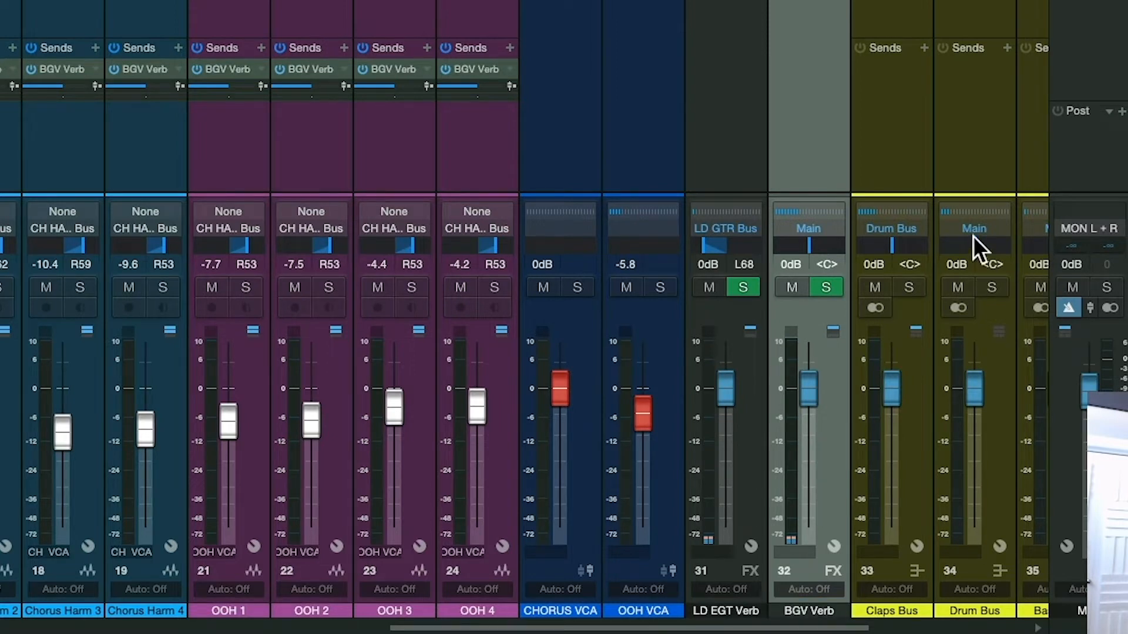
left_click(808, 222)
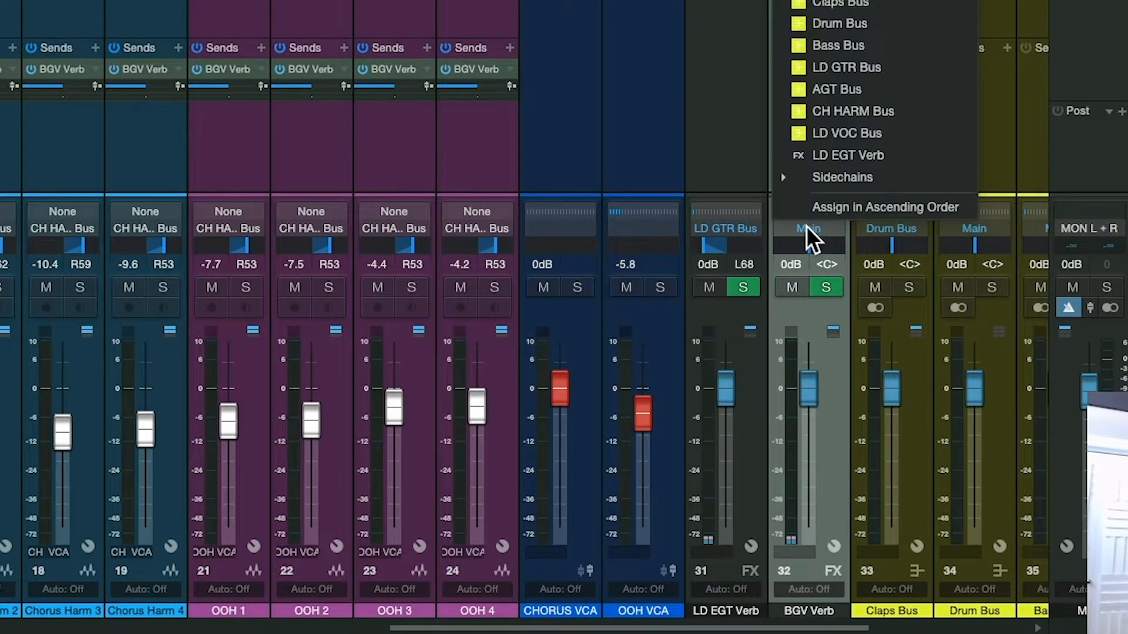
left_click(934, 116)
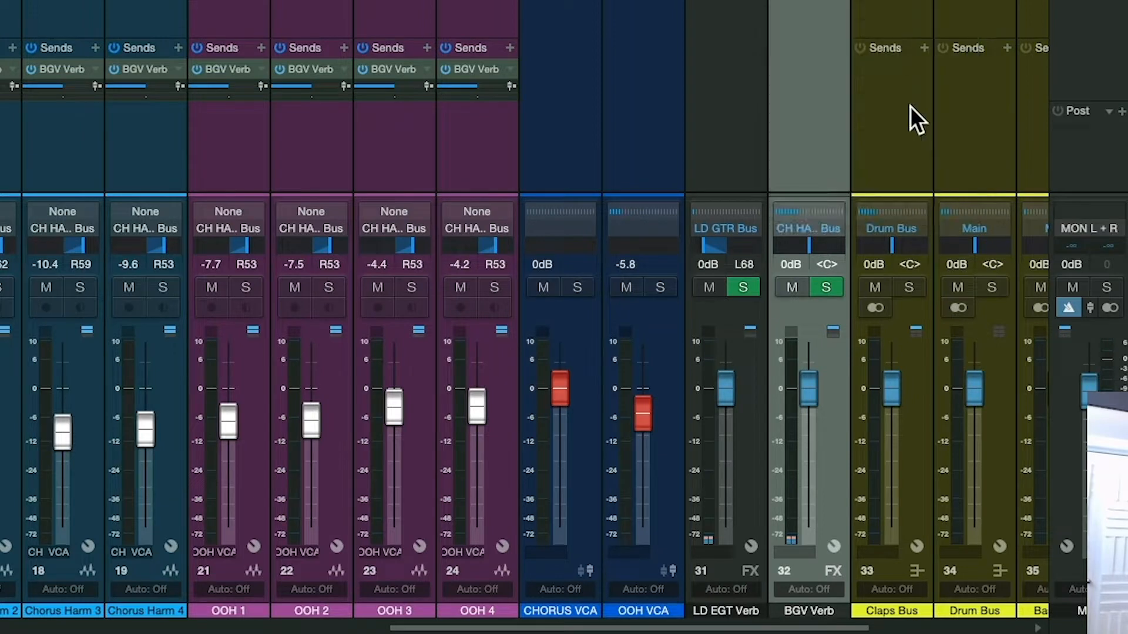
Step: Create a UAD EMT 250 effects send on the Lead Vocal 1 and Verse Harmony channels together and dismiss the plug-in window
scroll(525, 318, "left", 10)
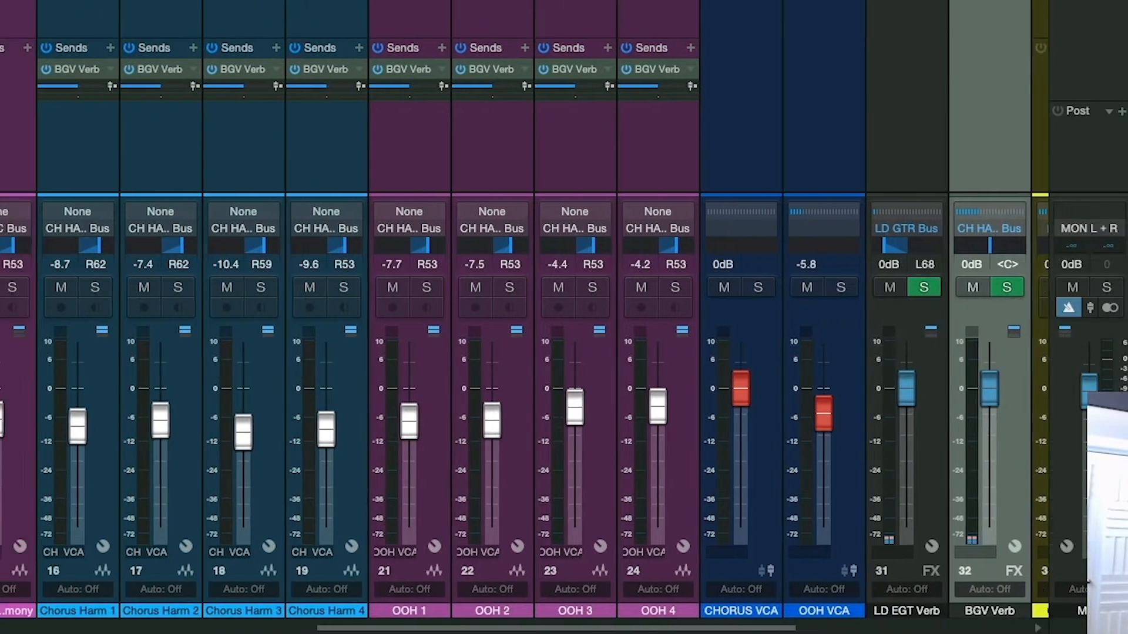
scroll(525, 317, "left", 4)
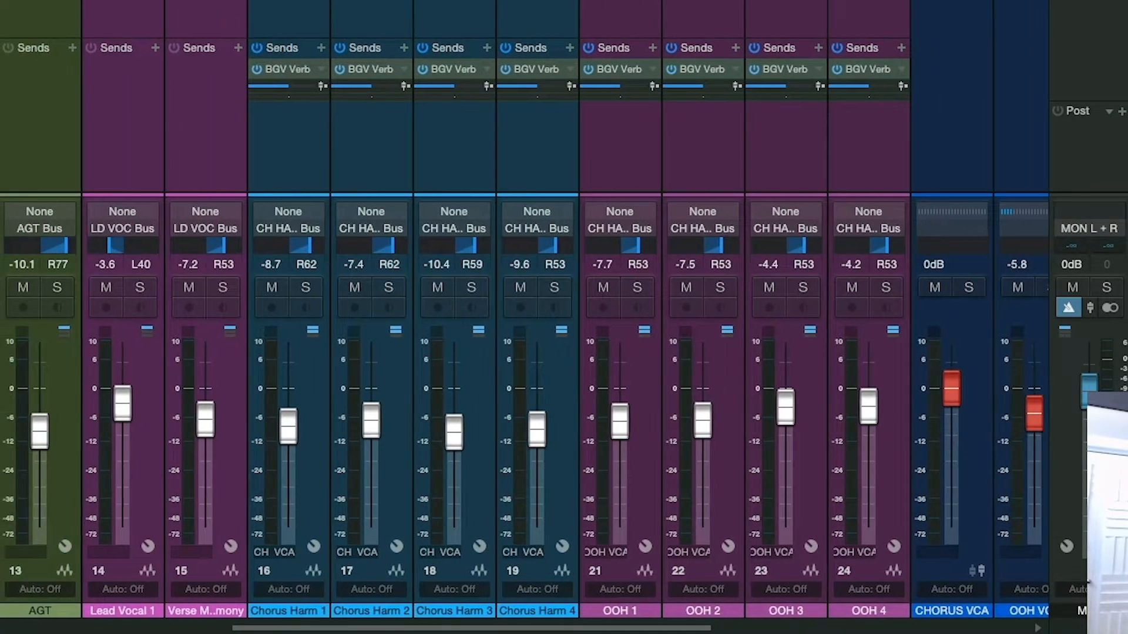
scroll(525, 317, "left", 1)
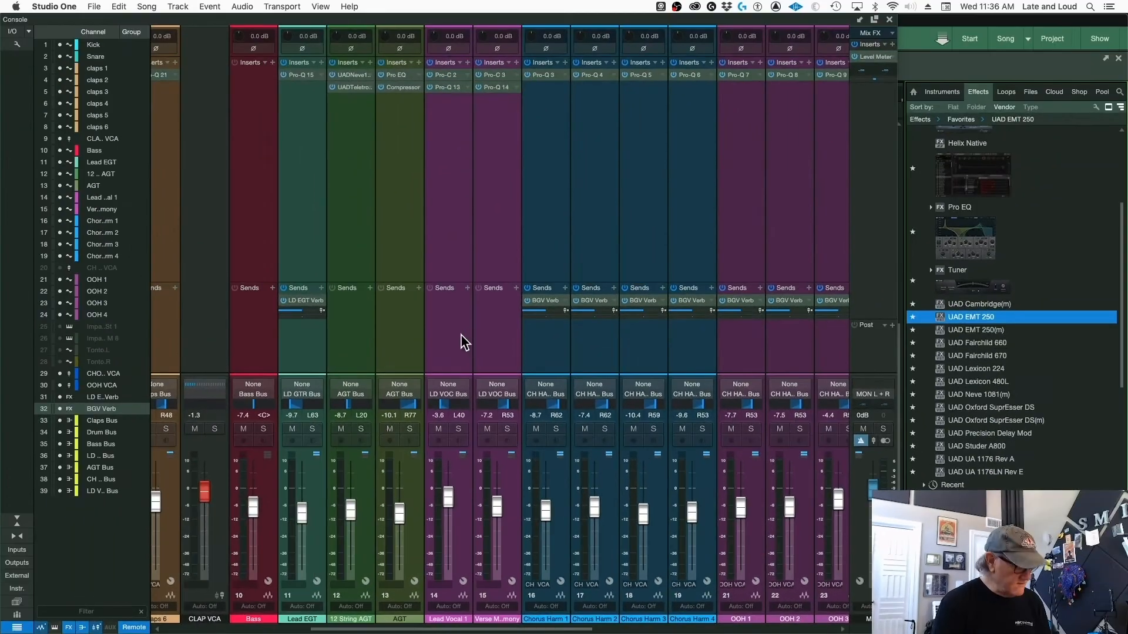
left_click(461, 345)
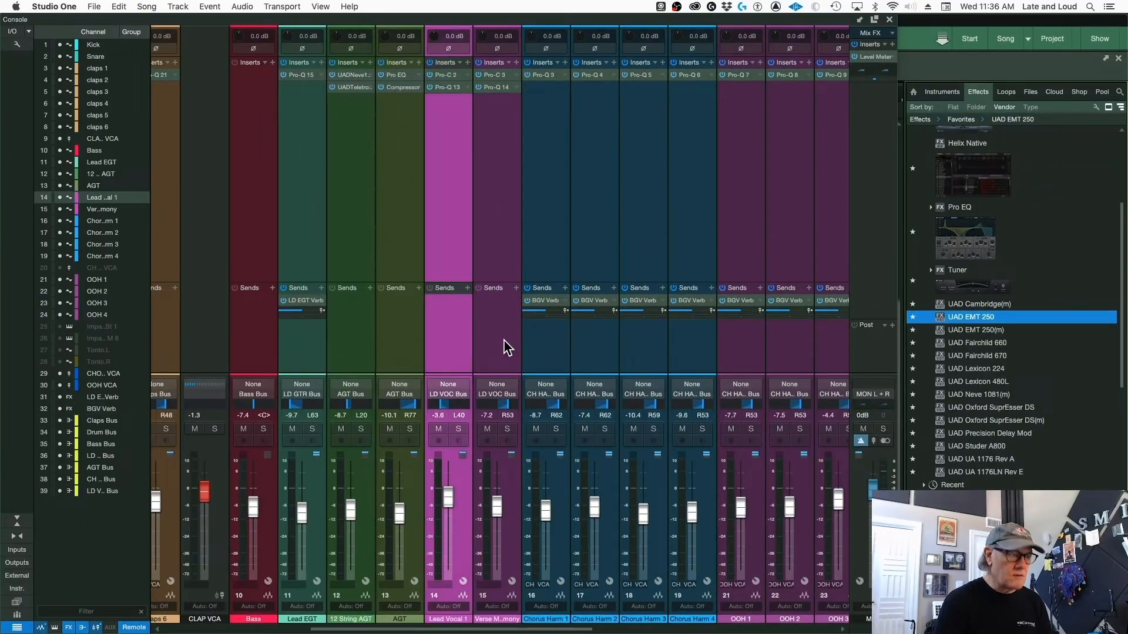
left_click(505, 346, "shift")
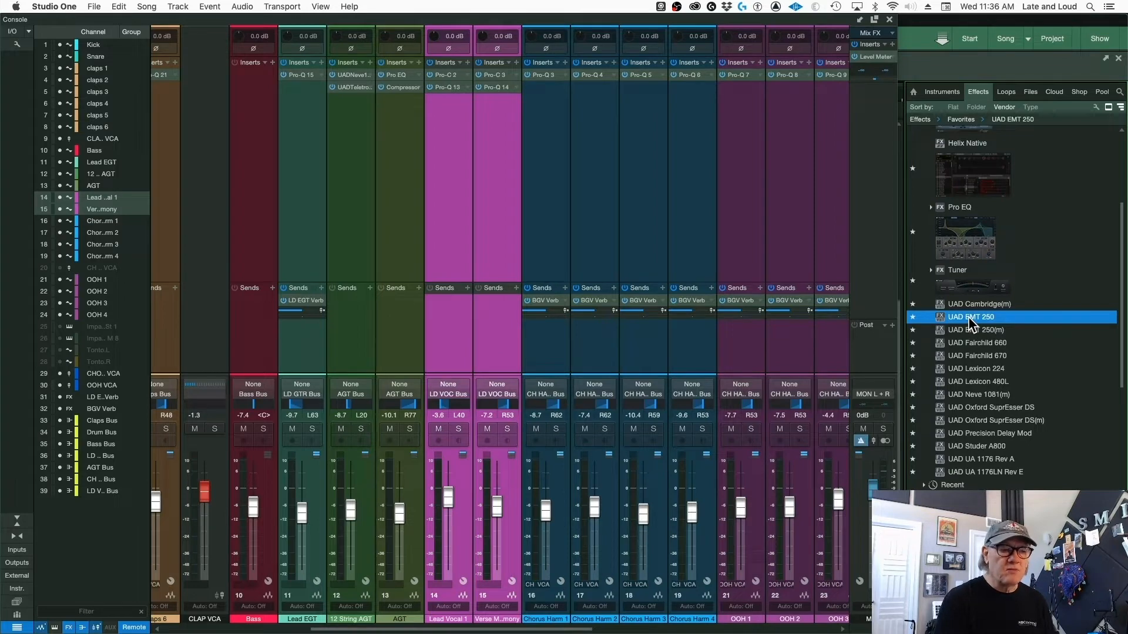
left_click_drag(971, 315, 501, 327)
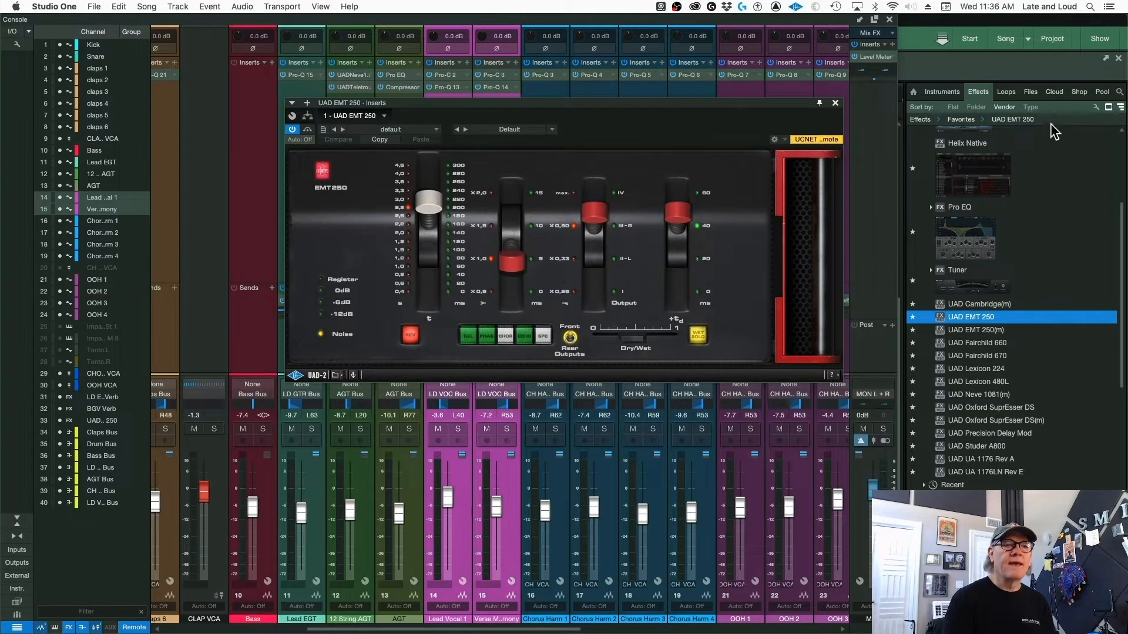
left_click(835, 103)
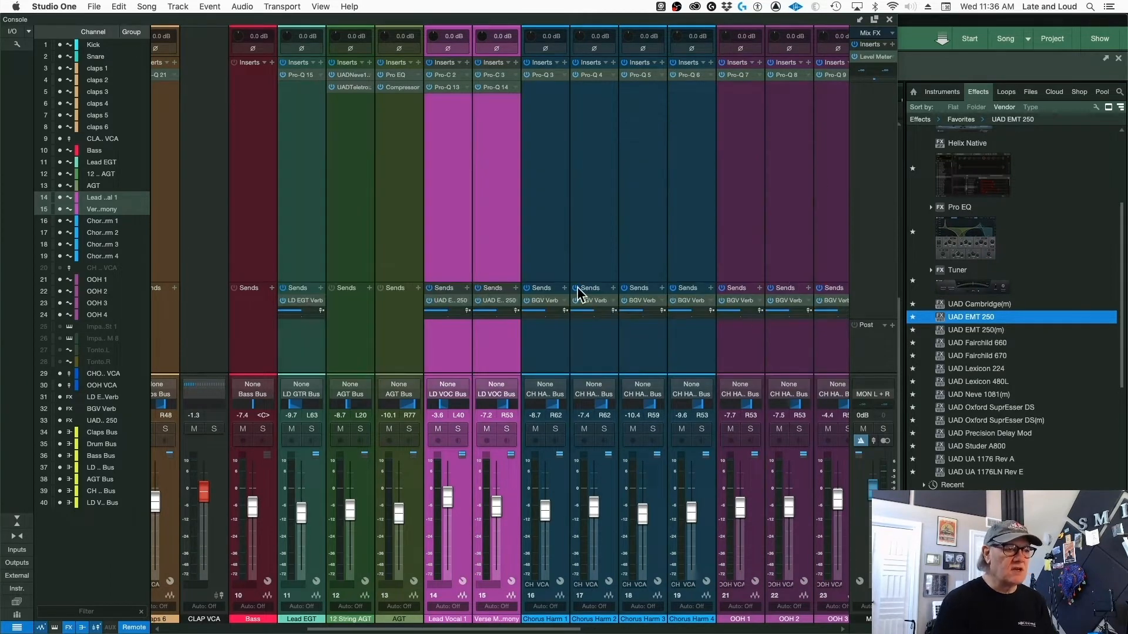
Step: Rename the new UAD EMT 250 FX channel to LD VOC Verb and route its output to LD VOC Bus
scroll(516, 318, "right", 10)
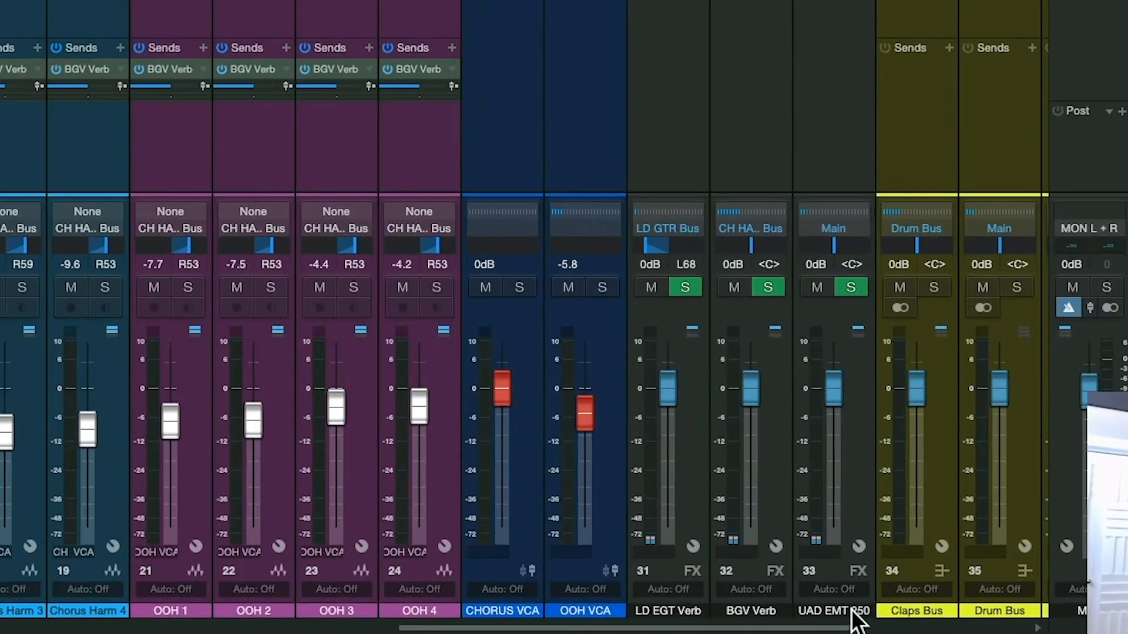
double_click(732, 619)
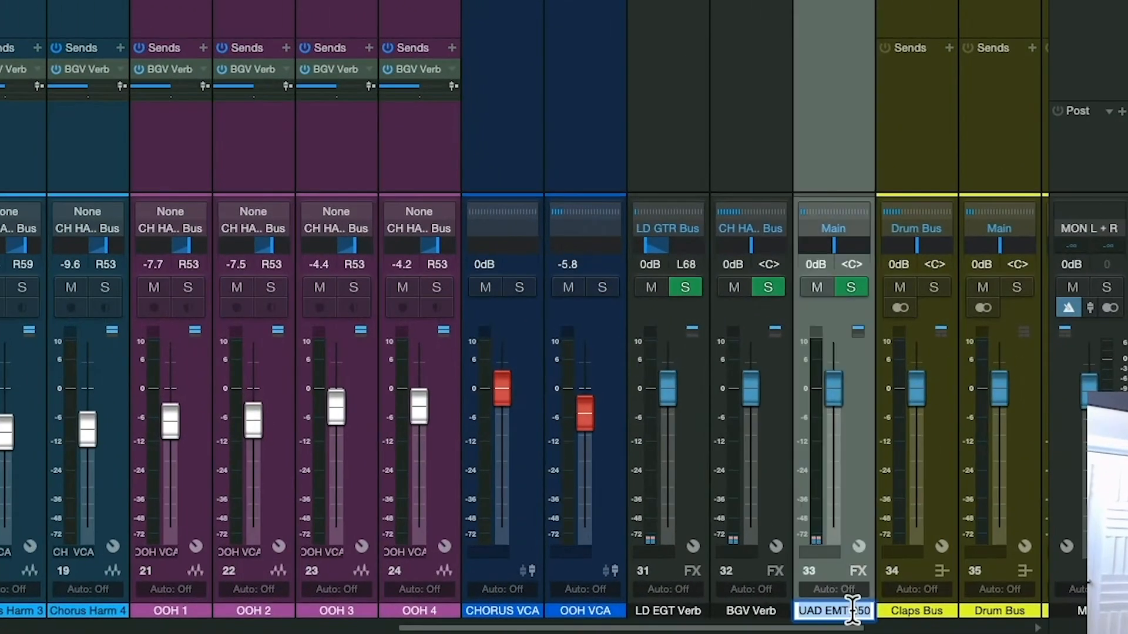
type("LD VOC Verb")
key("Return")
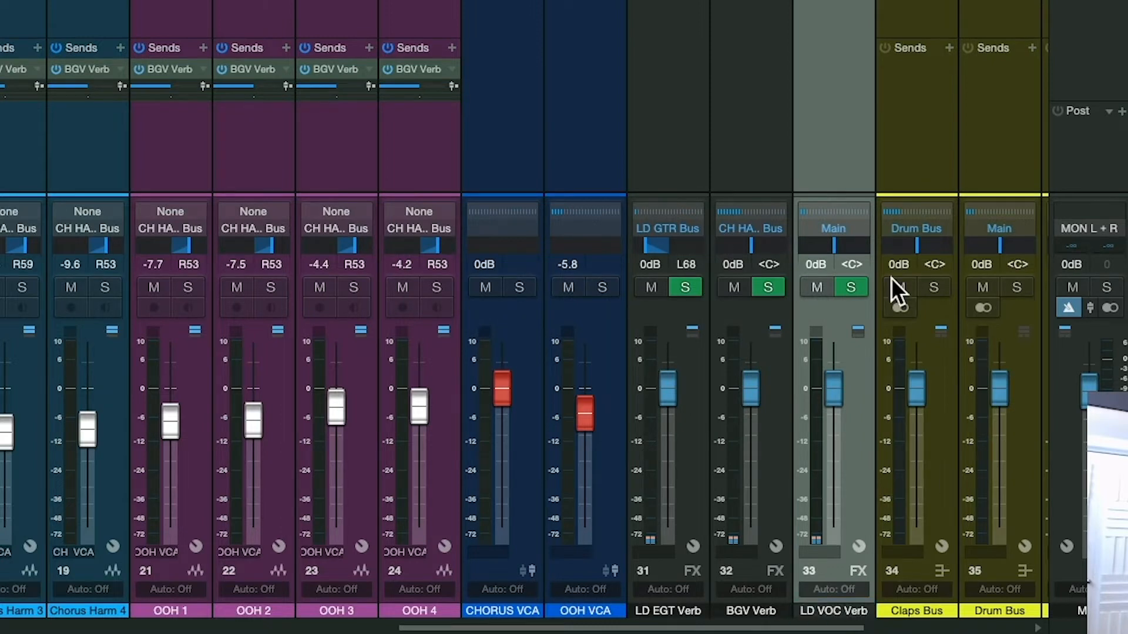
left_click(830, 230)
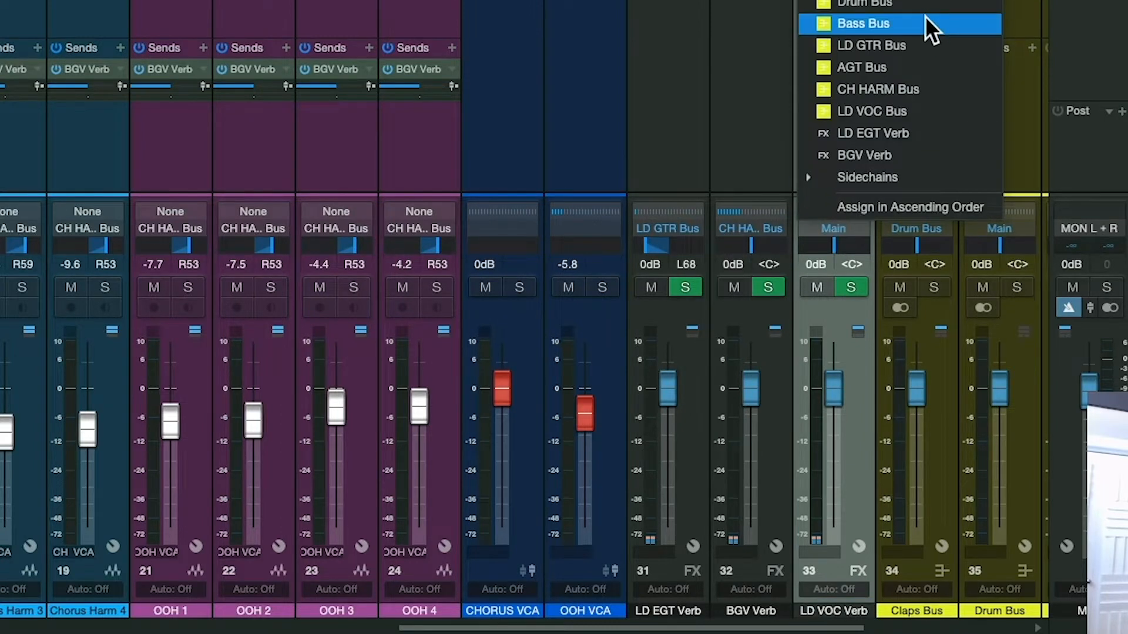
left_click(917, 111)
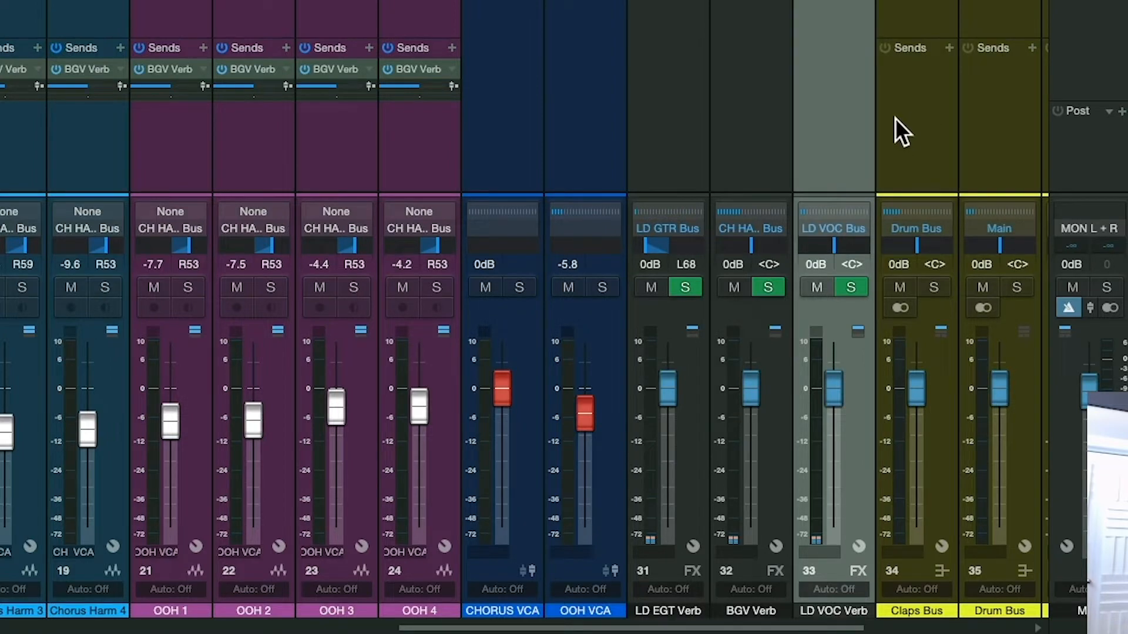
Step: Create a FabFilter Pro-R effects send on the 12 String AGT and AGT channels together and dismiss the plug-in window
scroll(745, 62, "left", 10)
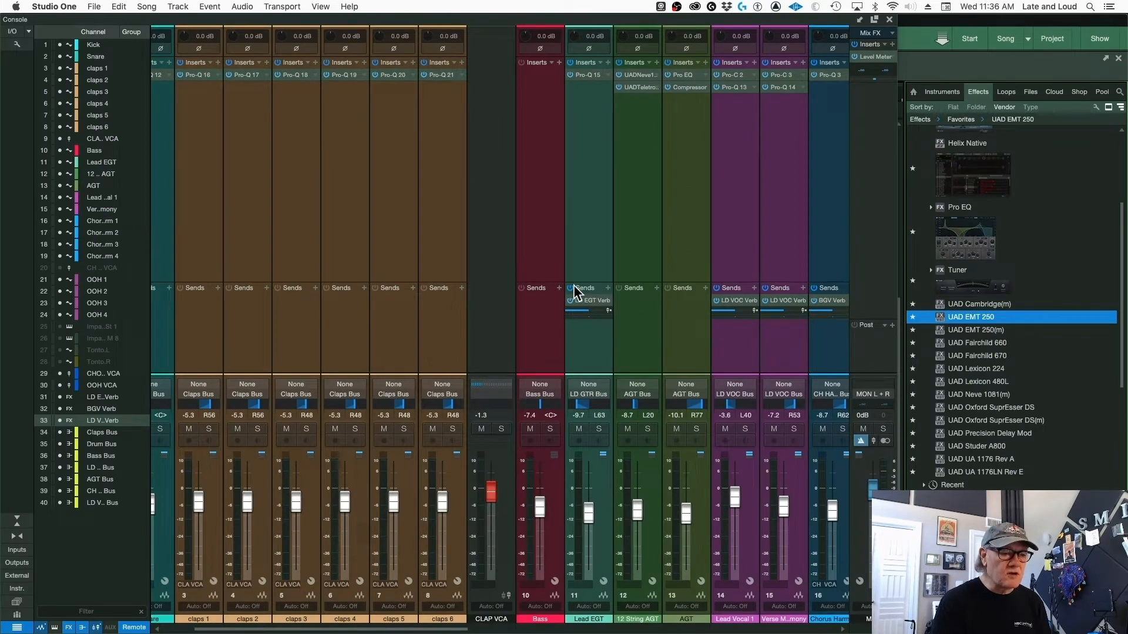
scroll(578, 297, "right", 2)
left_click(578, 235)
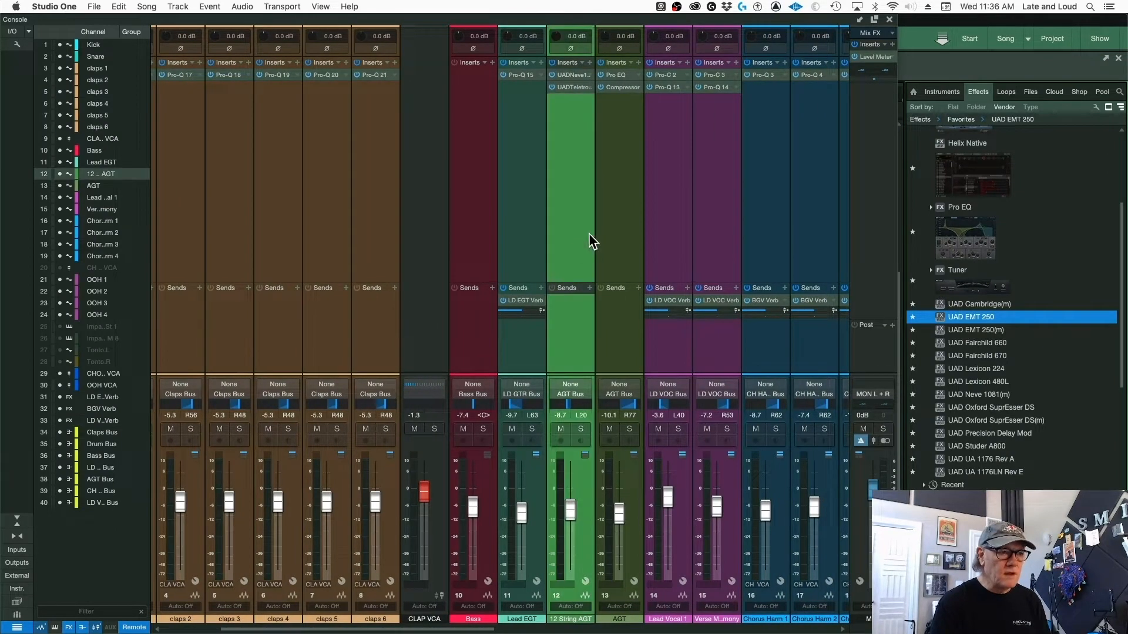
left_click(623, 241, "shift")
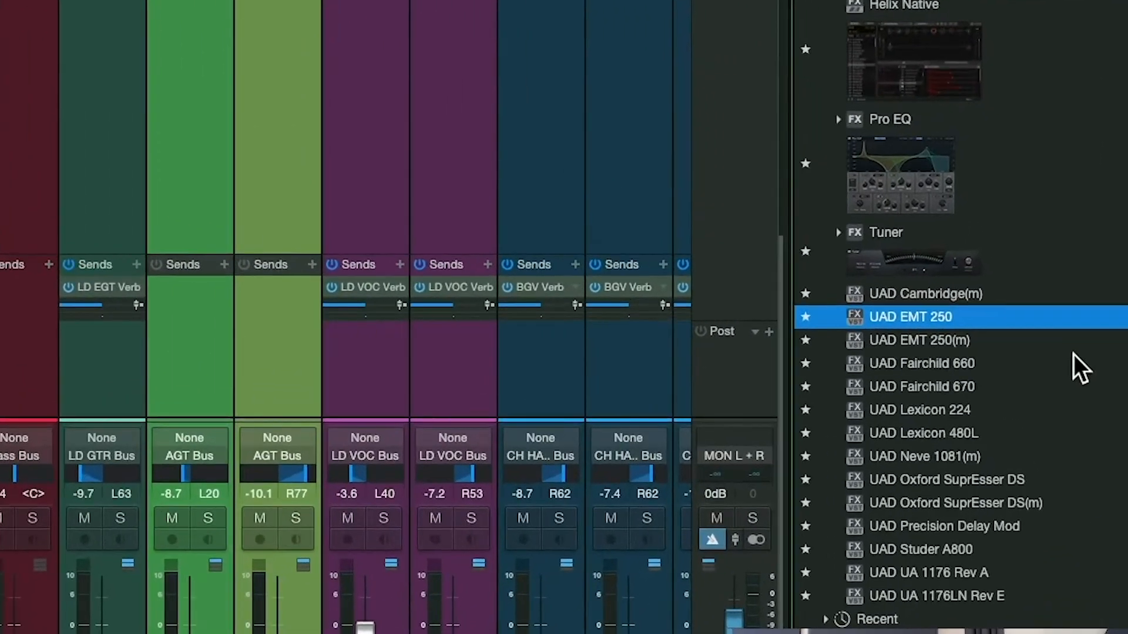
scroll(1073, 354, "down", 10)
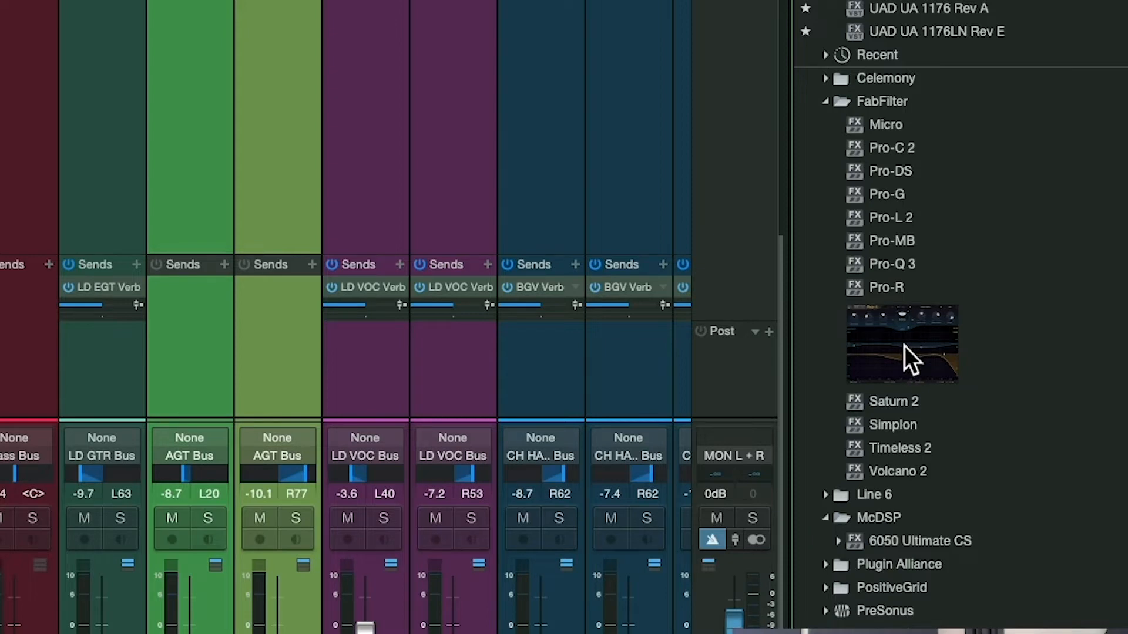
left_click_drag(918, 338, 262, 328)
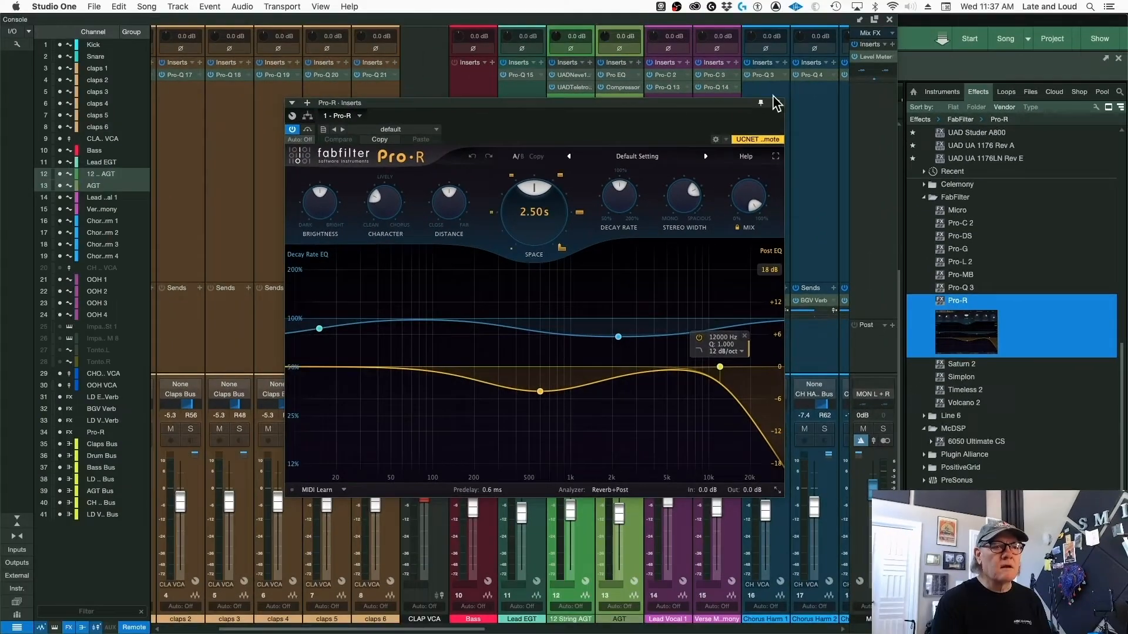
left_click(777, 104)
Step: Rename the Pro-R FX channel to AGT Verb
scroll(556, 243, "right", 8)
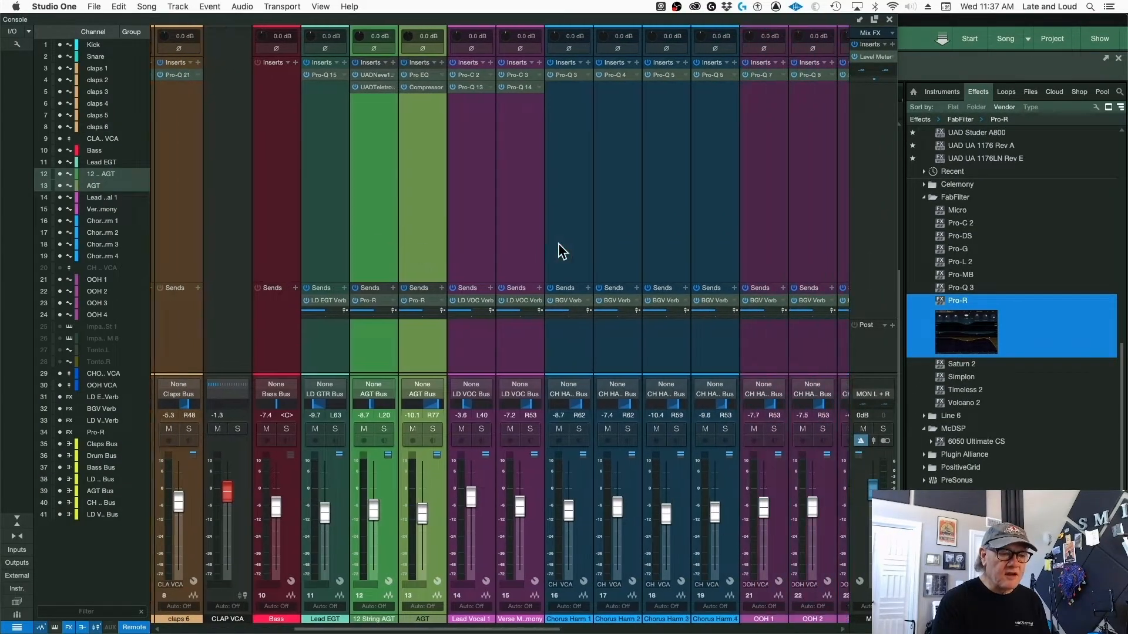
scroll(558, 243, "right", 6)
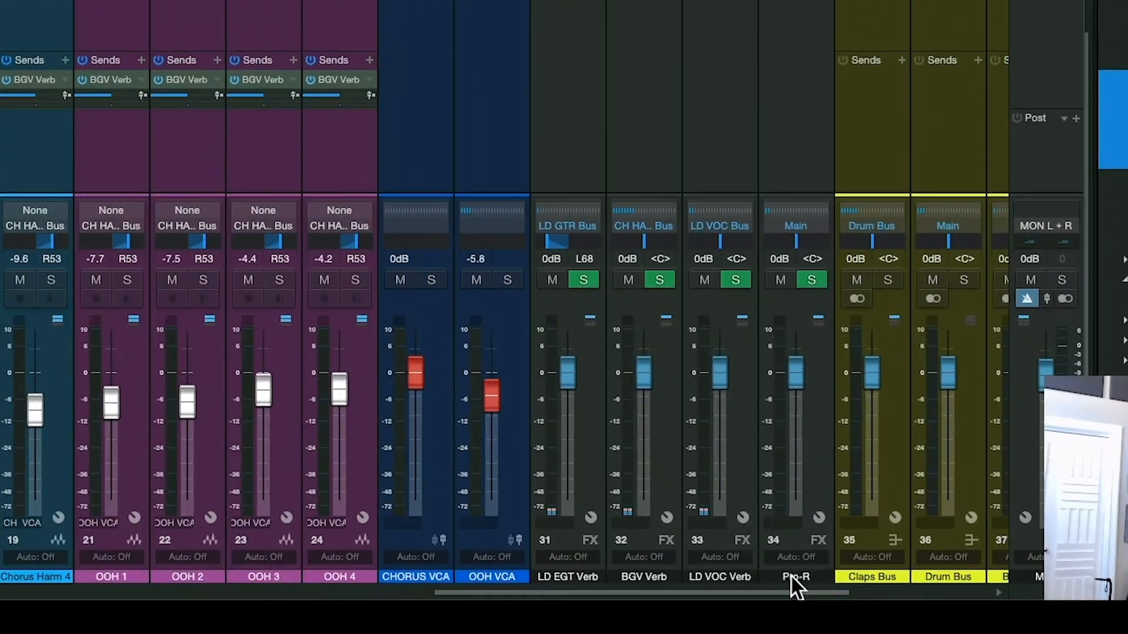
double_click(712, 619)
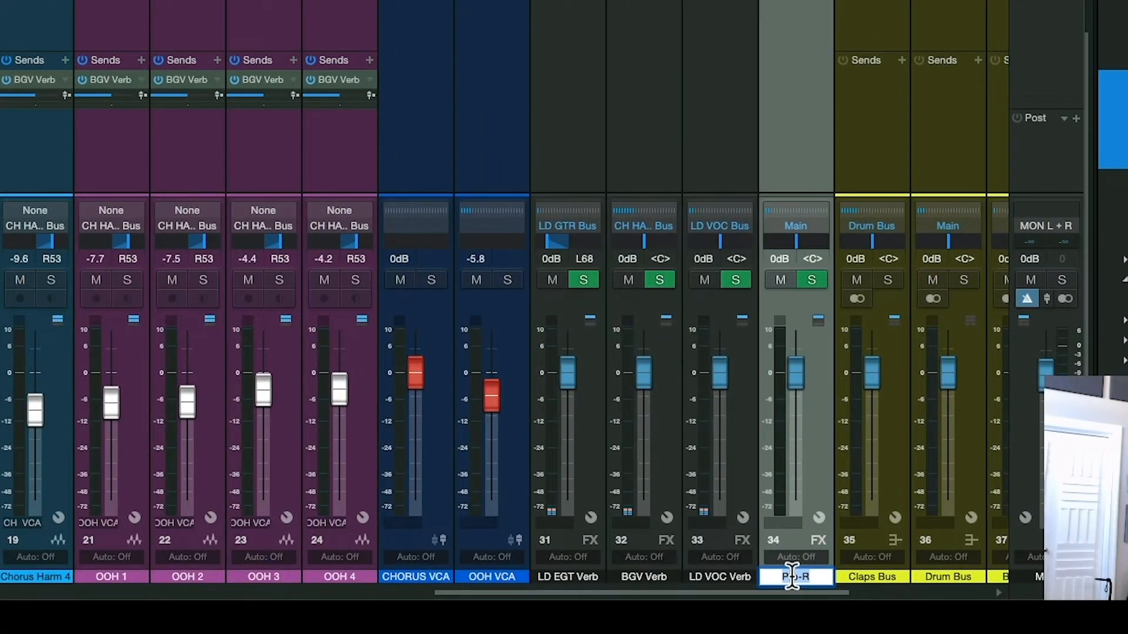
type("AG")
key("Return")
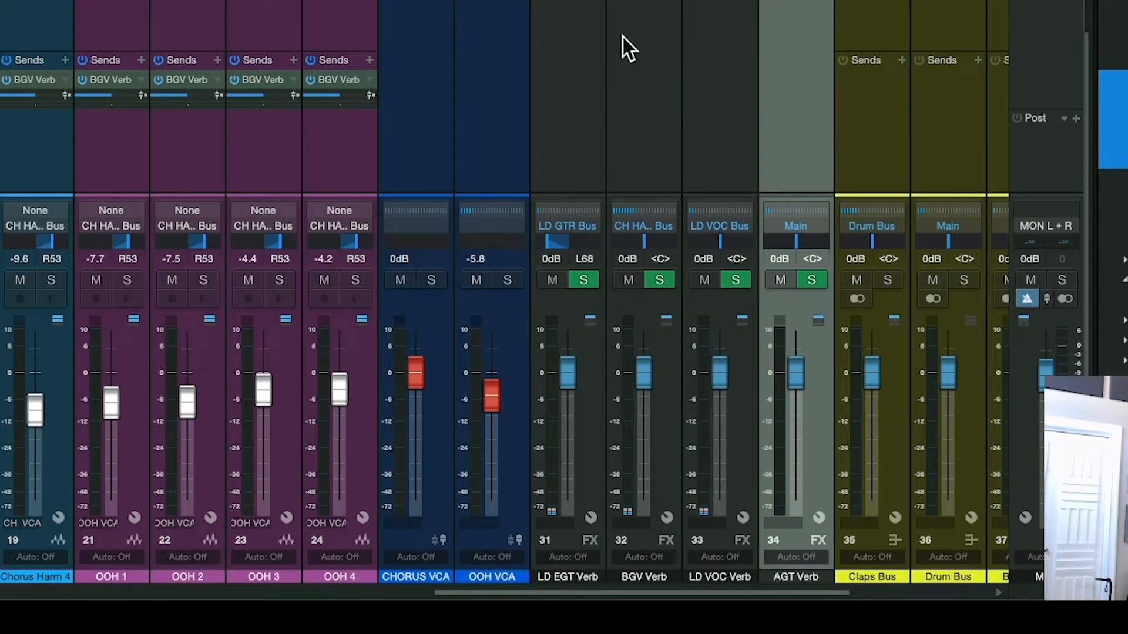
Step: Review the reverb sends on the guitar and vocal channels and the output routing of the FX channels
scroll(622, 37, "left", 5)
scroll(623, 37, "left", 8)
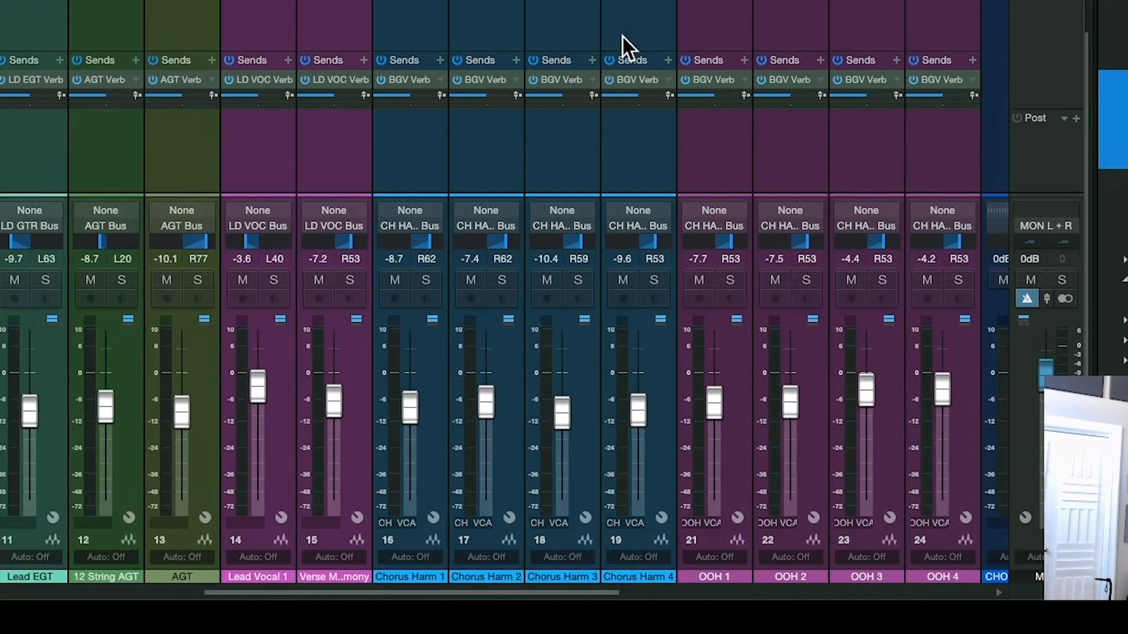
scroll(622, 34, "left", 4)
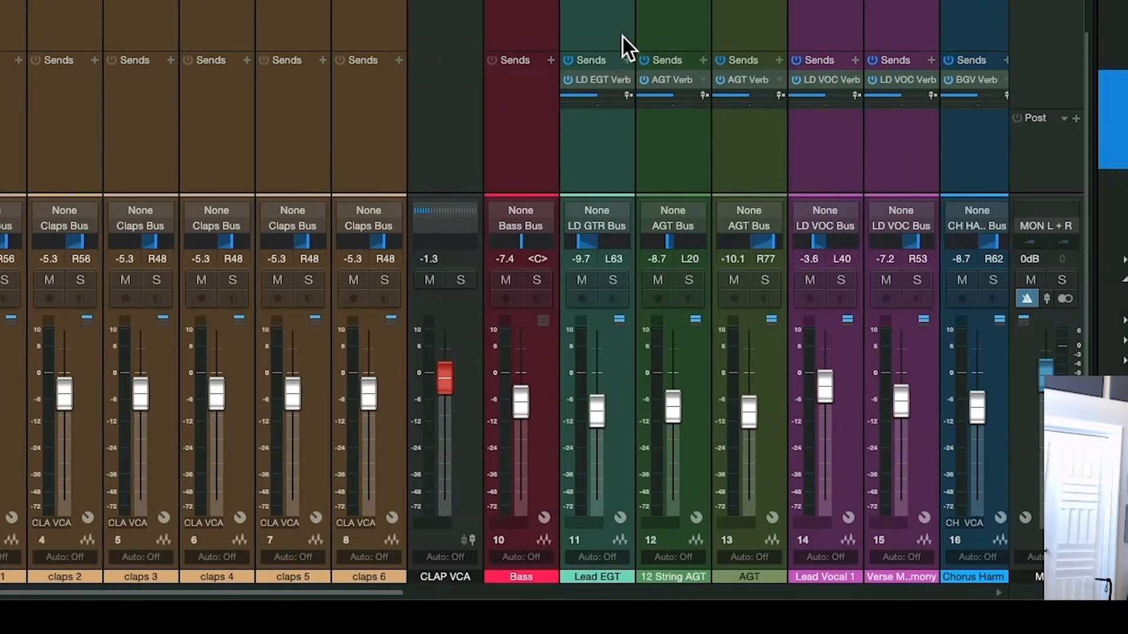
scroll(623, 38, "right", 5)
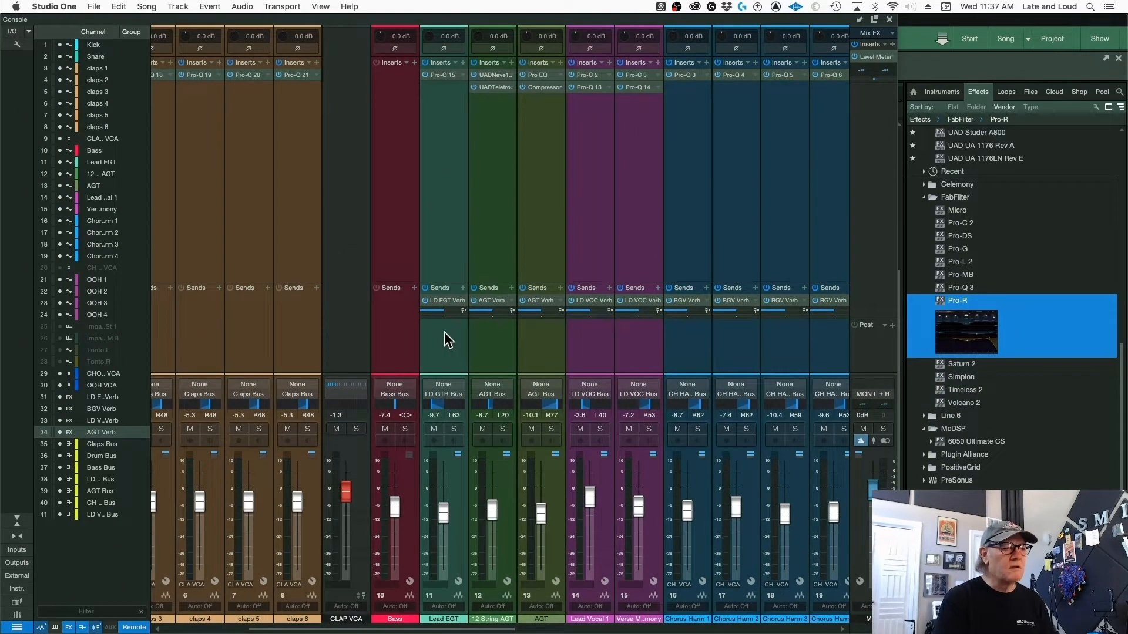
scroll(445, 333, "right", 4)
scroll(444, 332, "right", 5)
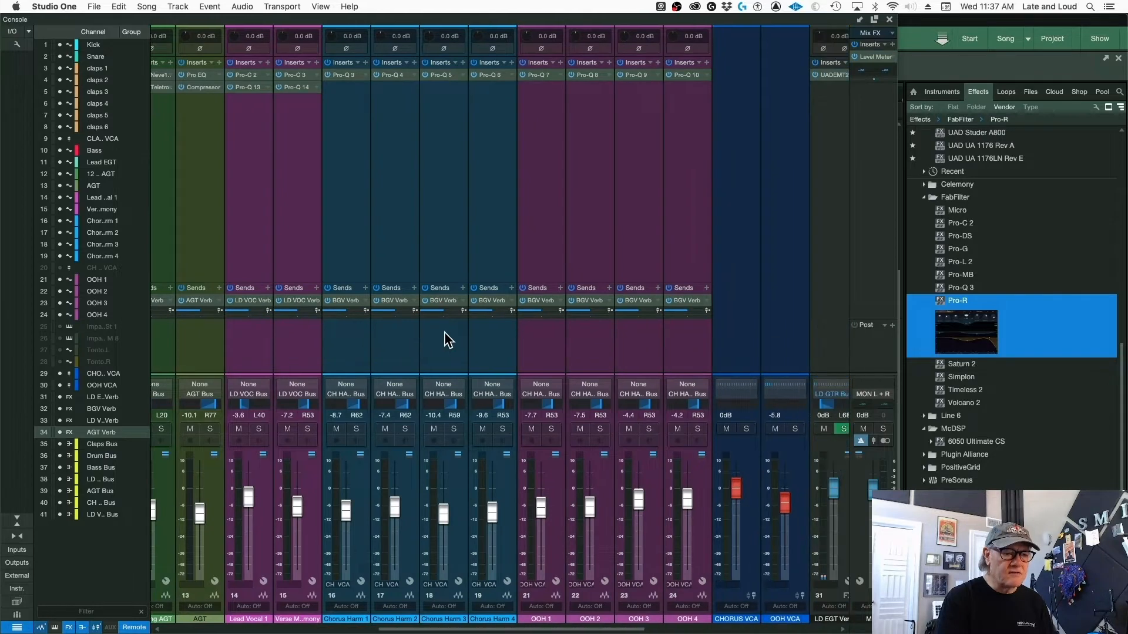
scroll(444, 332, "right", 3)
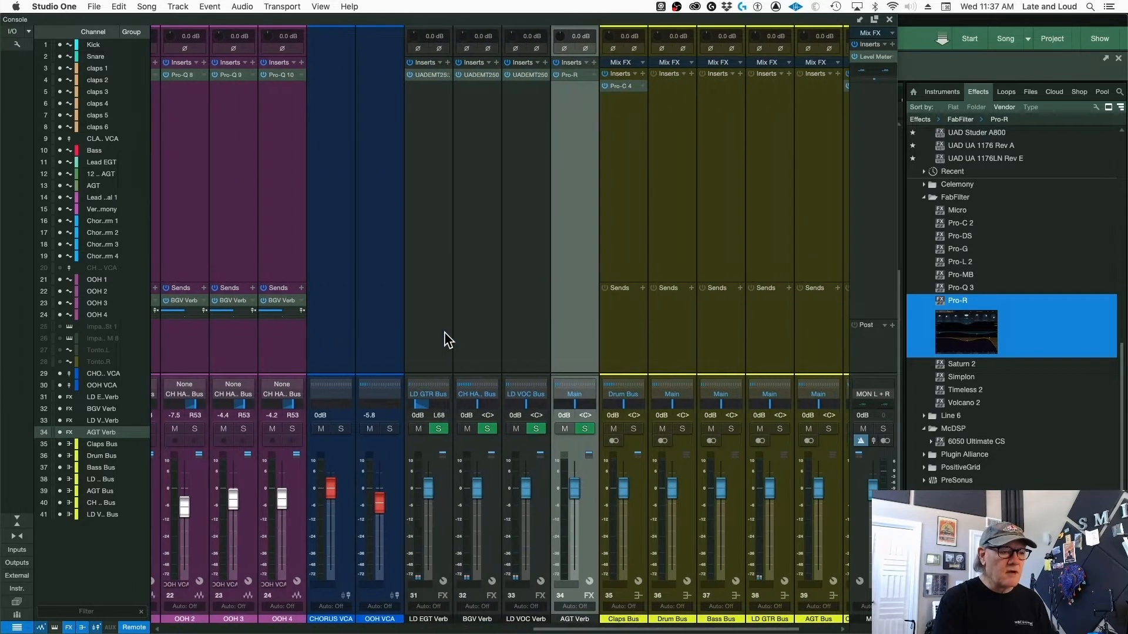
scroll(455, 333, "left", 6)
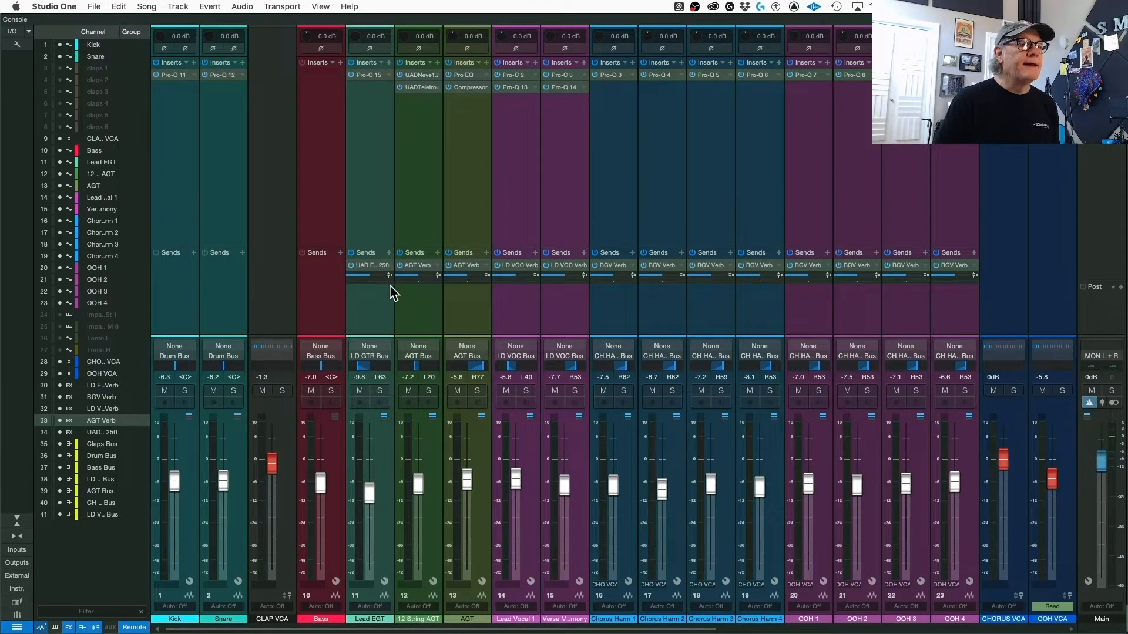
left_click(371, 225)
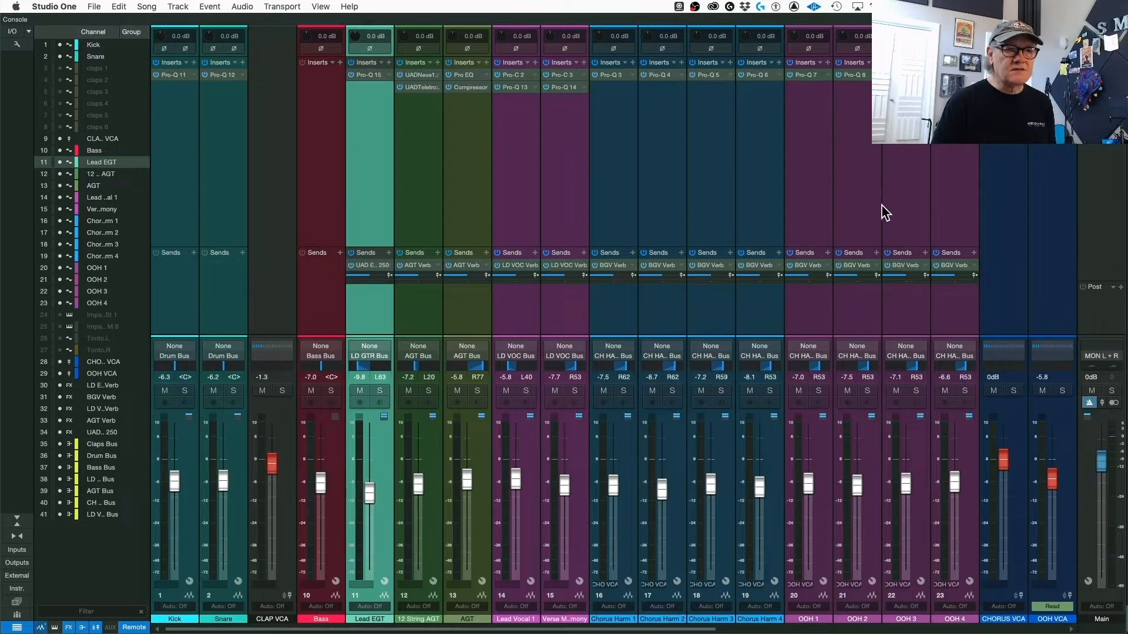
left_click(954, 206, "shift")
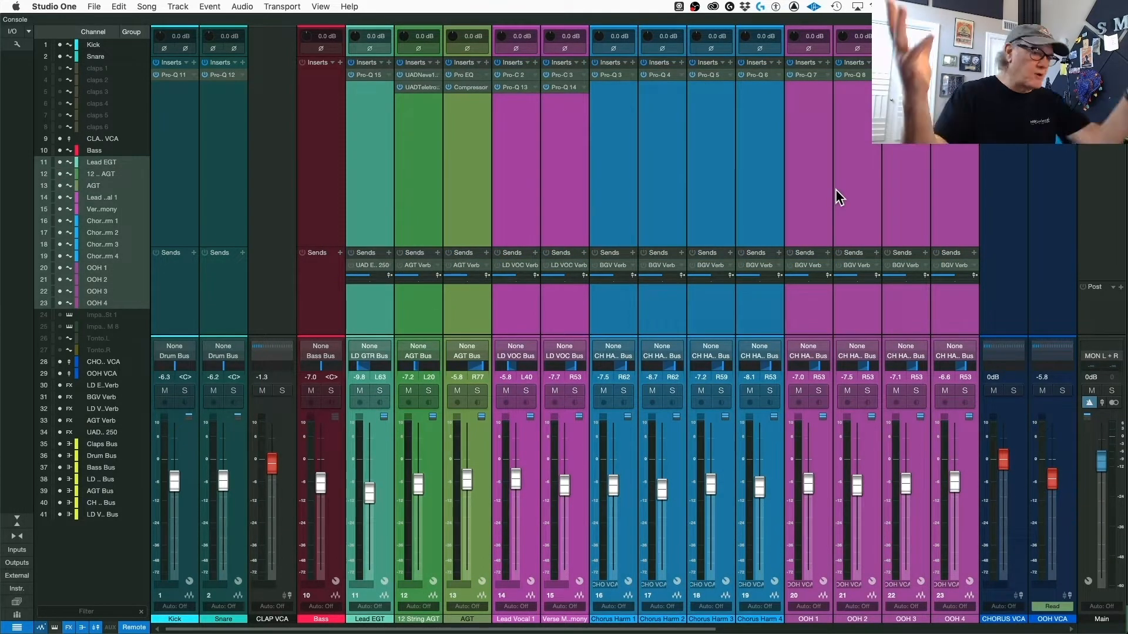
left_click(1012, 196)
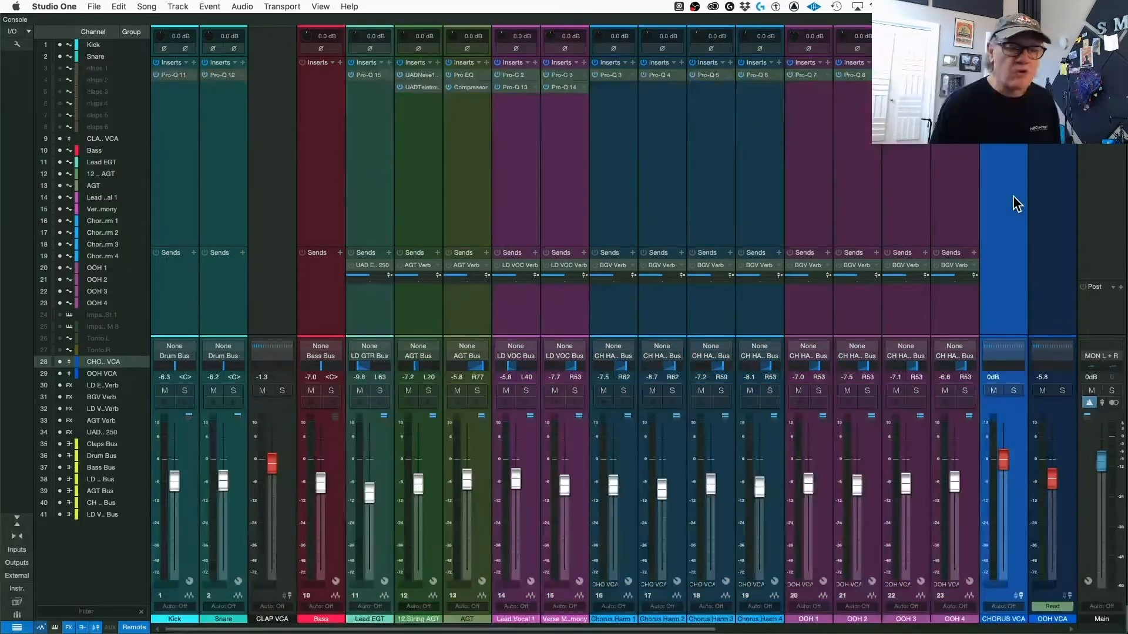
Step: Hide the console channels from 12 String AGT through Tonto.L, bringing Lead EGT closer to the FX channels
left_click(398, 340)
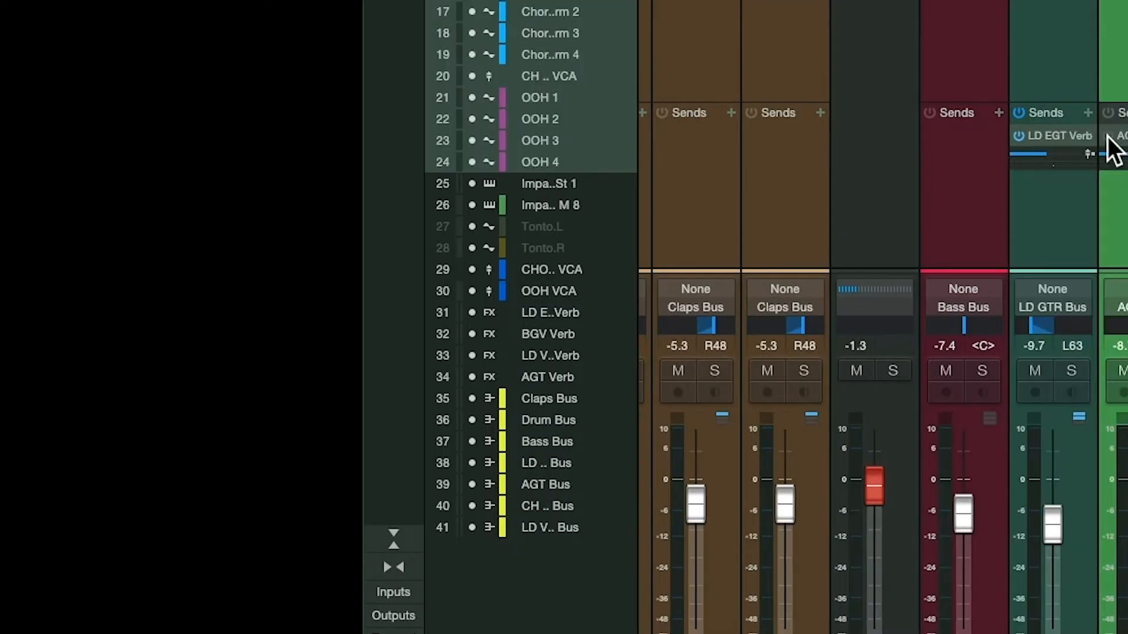
left_click_drag(468, 115, 475, 227)
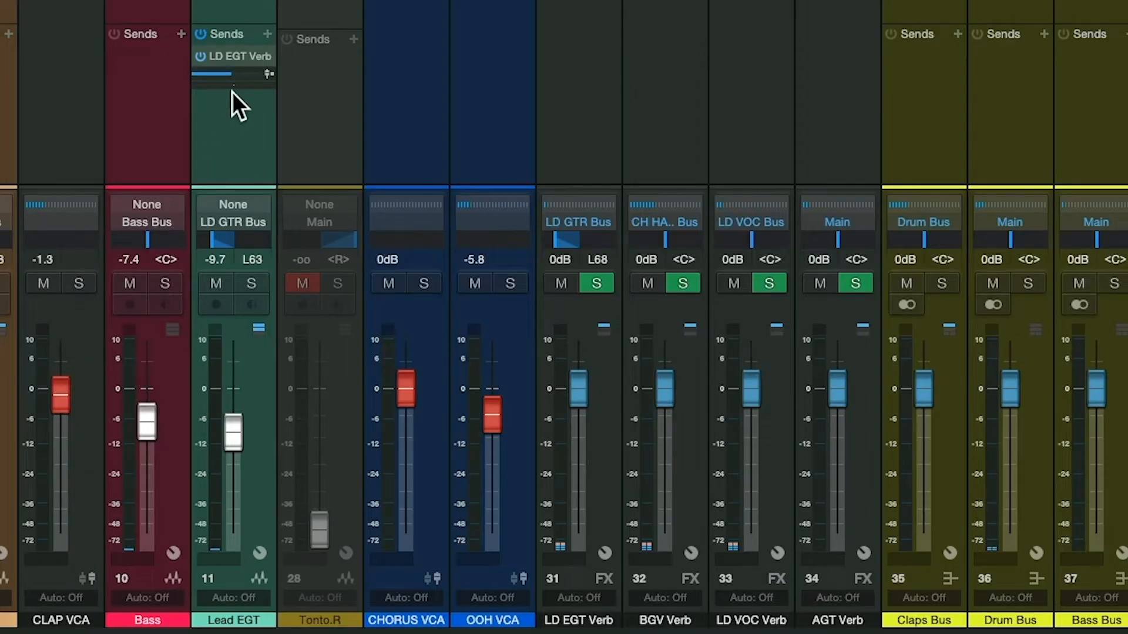
Step: Raise the LD EGT Verb send level slightly on Lead EGT and briefly solo the channel to audition its reverb
mouse_move(225, 74)
left_mouse_down()
mouse_move(232, 48)
mouse_move(224, 96)
mouse_move(226, 87)
left_mouse_up()
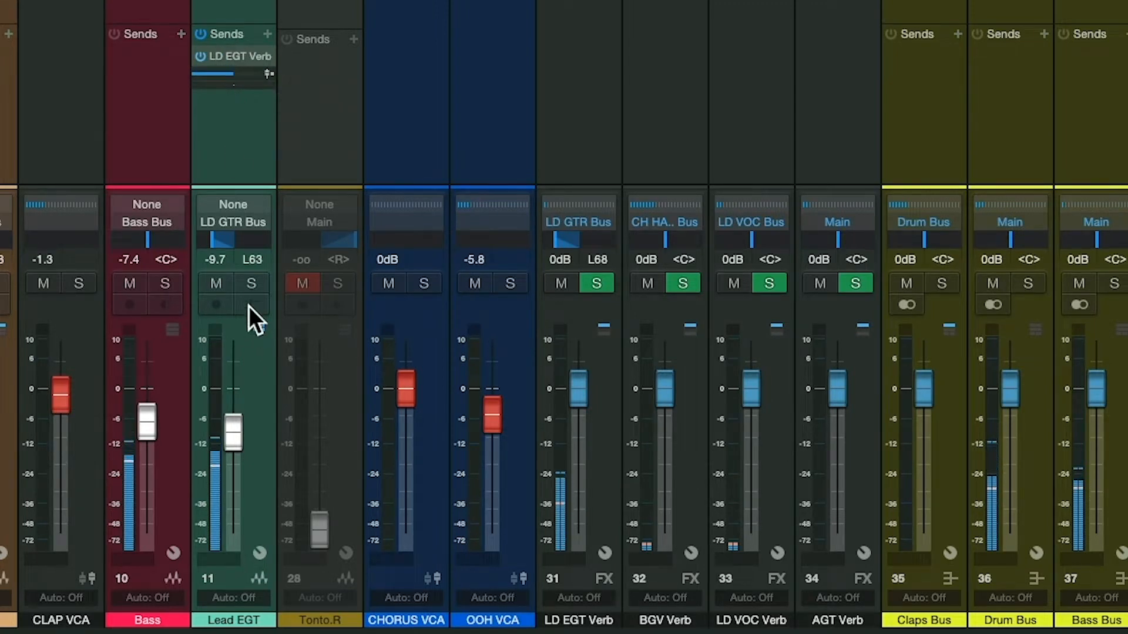
left_click(251, 284)
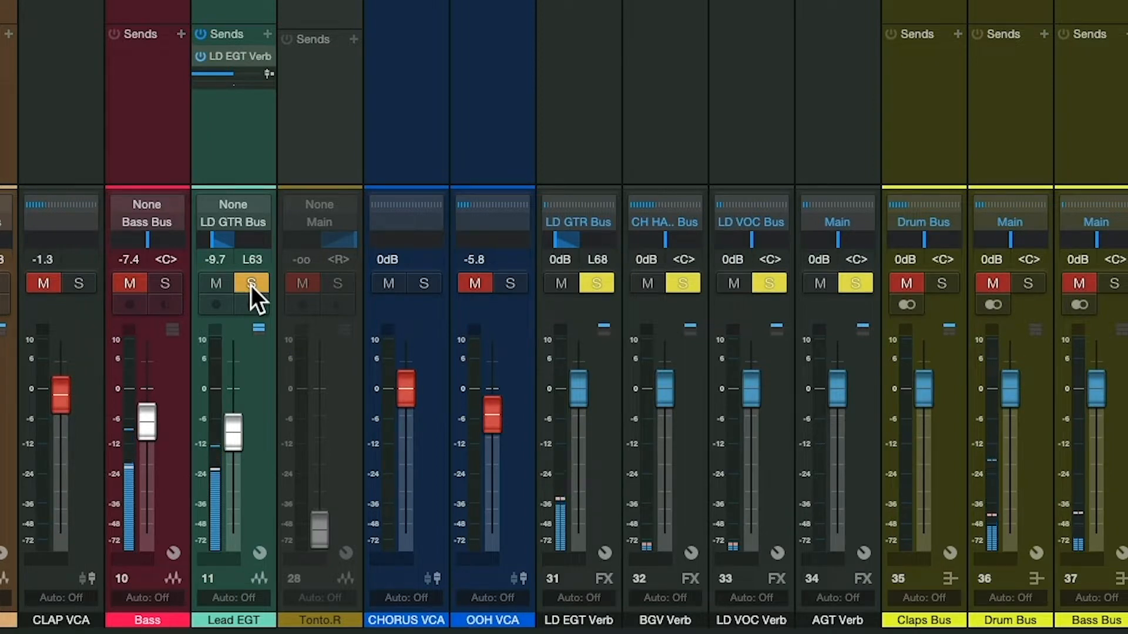
left_click(251, 284)
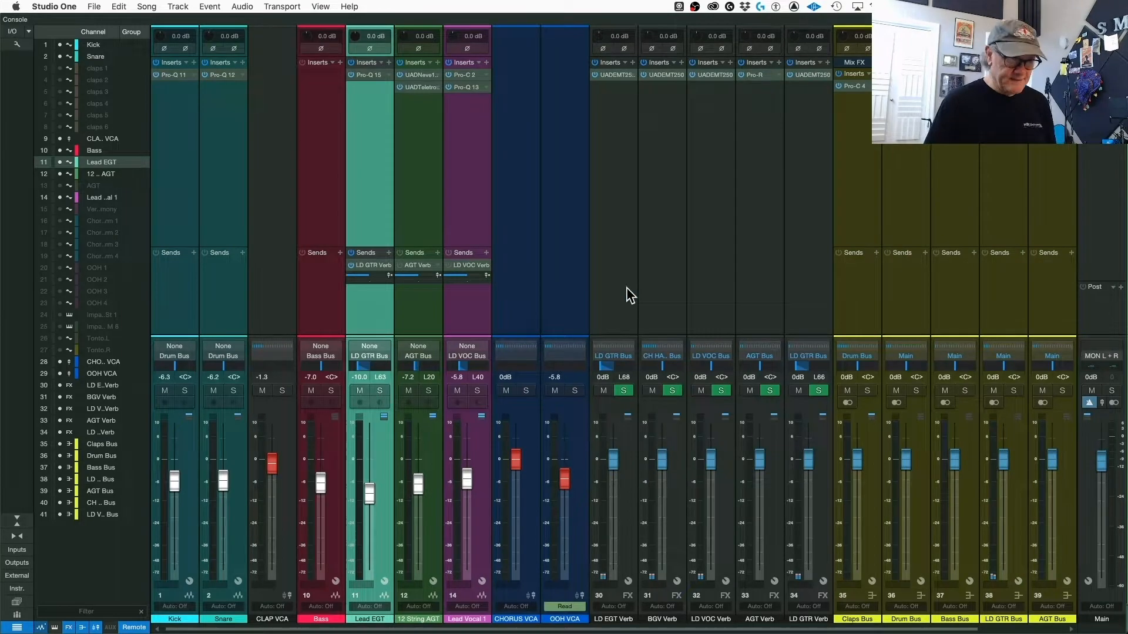
Step: Set the playback loop range over Verse 1, from about bar 5 to bar 13, and return to the console
key("F3")
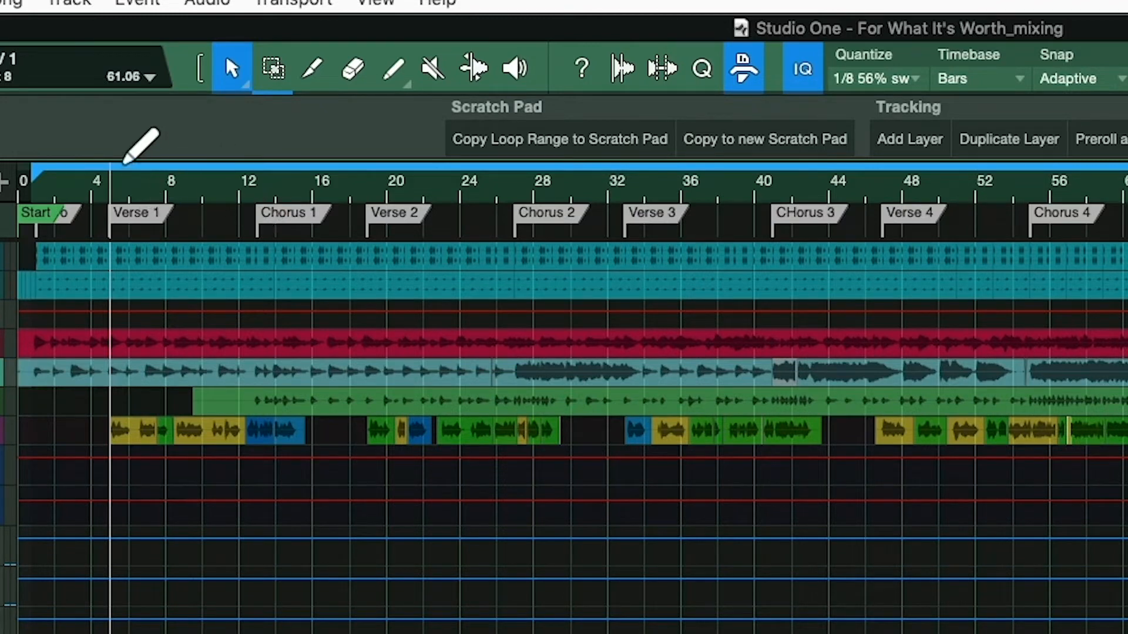
left_click_drag(112, 169, 261, 168)
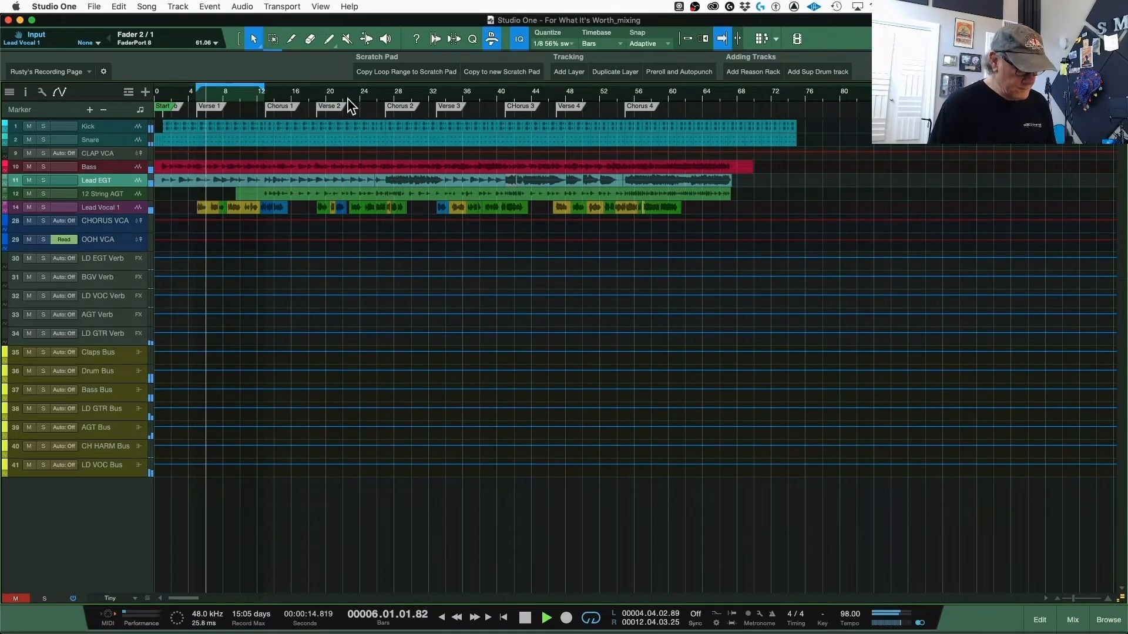
key("F3")
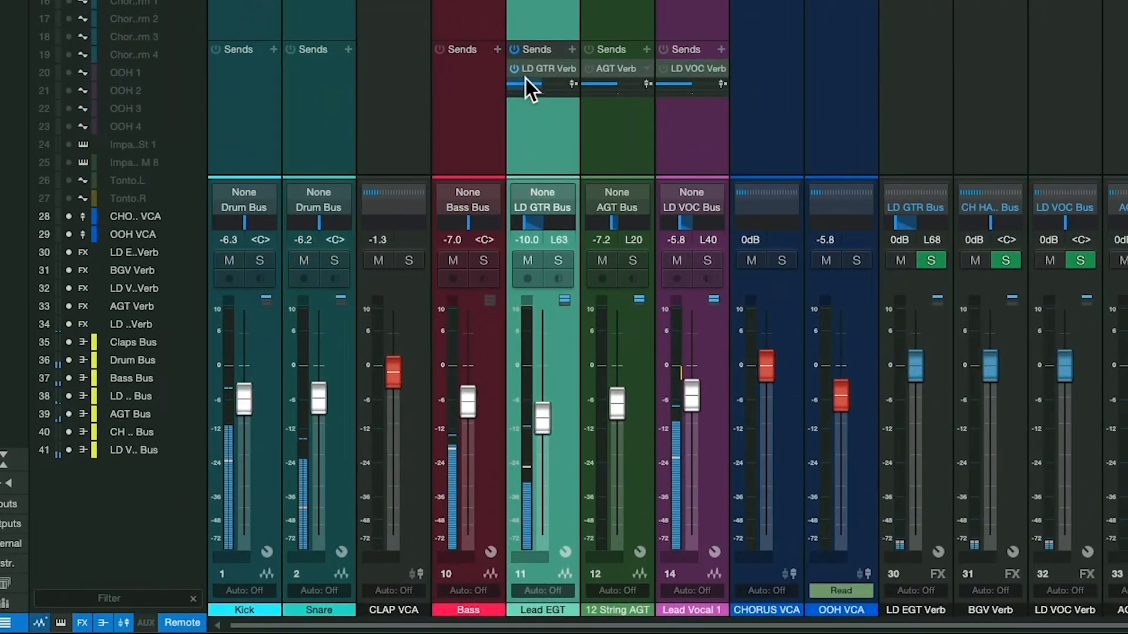
Step: Enable the LD VOC Verb send on Lead Vocal 1, lower its level slightly and solo the channel
left_click(664, 69)
left_click_drag(687, 85, 678, 104)
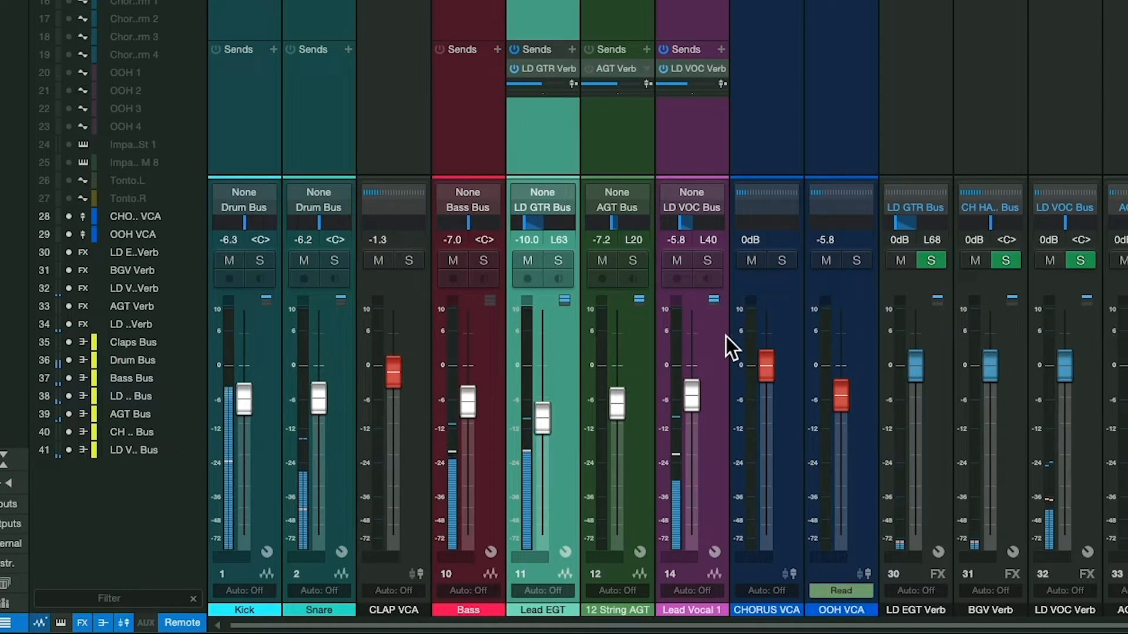
left_click(708, 260)
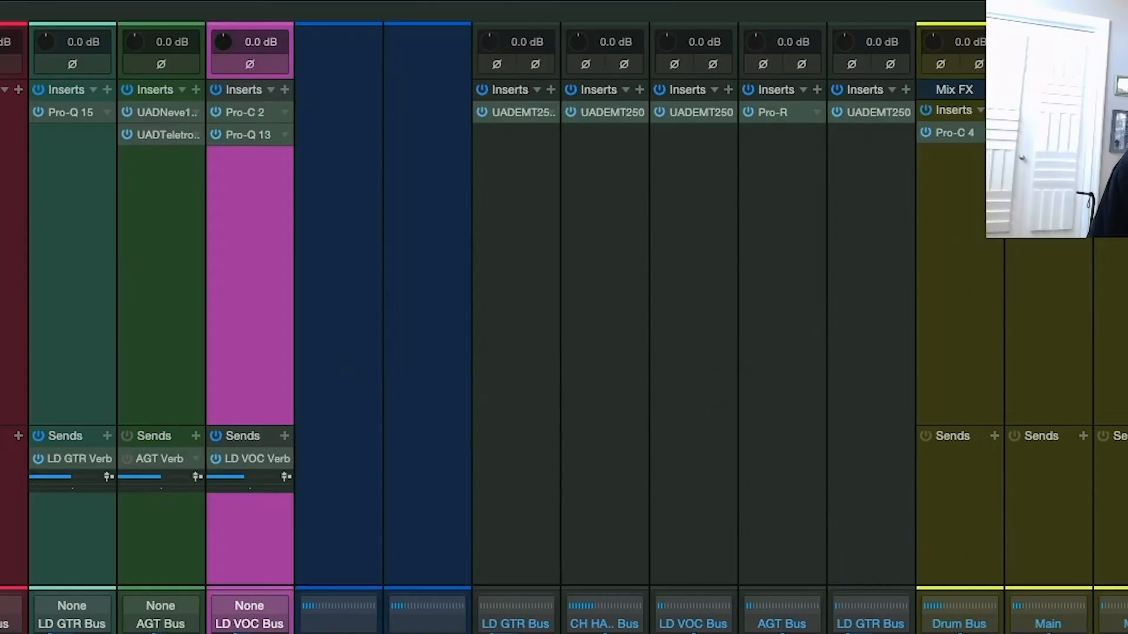
Step: Set the LD VOC Verb's EMT 250 to 1.5 s decay, a x0.33 high-frequency multiplier and 20 ms pre-delay
left_click(691, 114)
left_click_drag(263, 396, 255, 458)
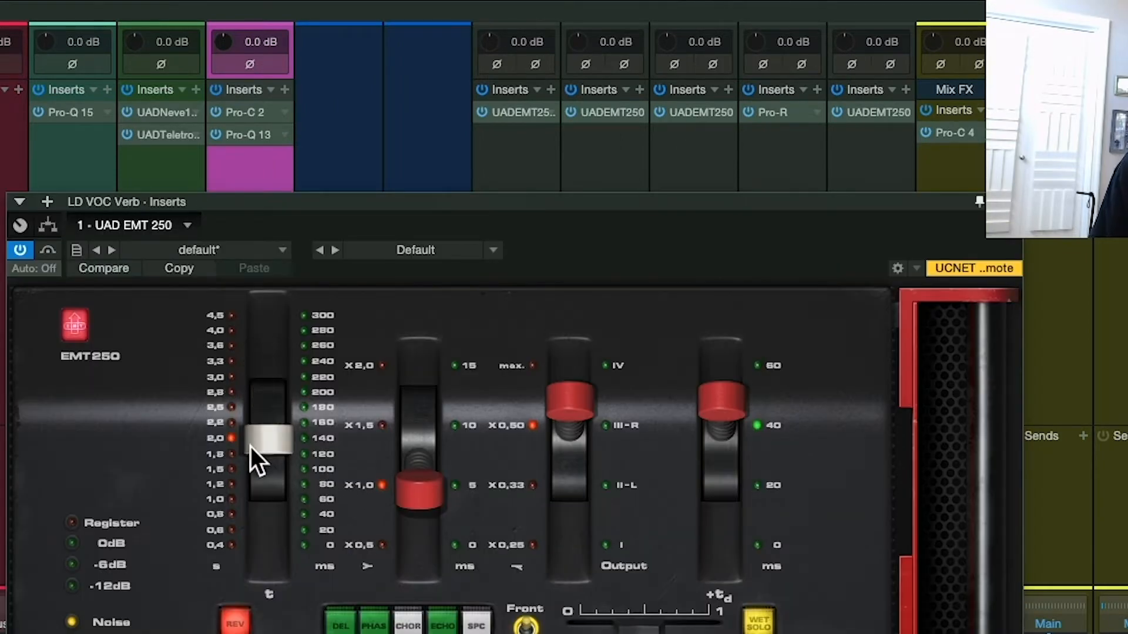
left_click_drag(502, 195, 750, 64)
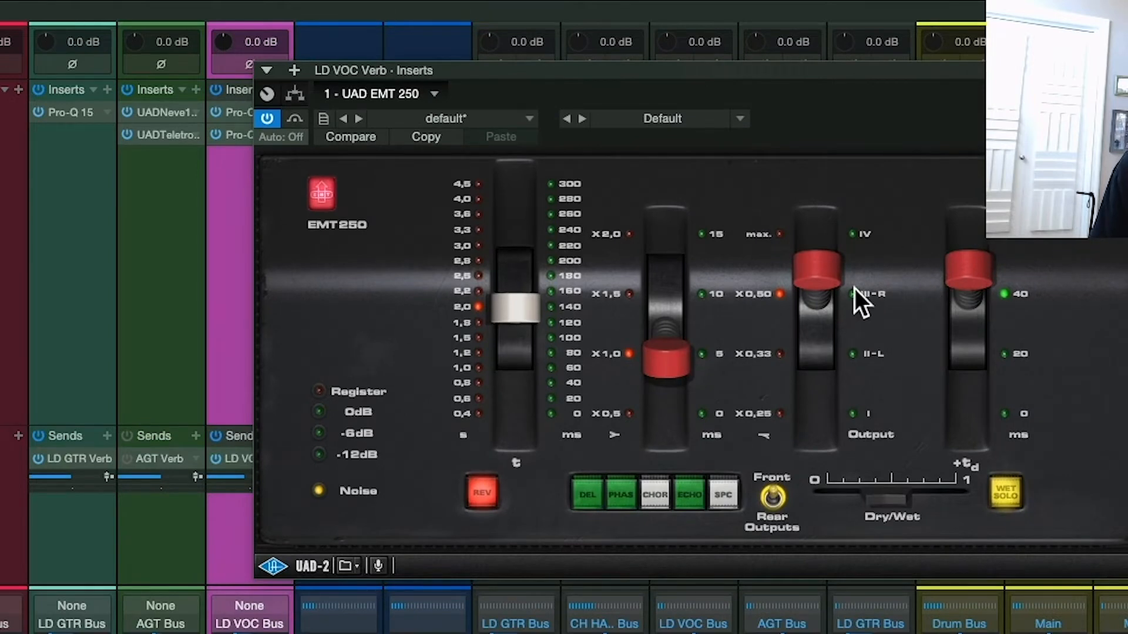
left_click_drag(827, 266, 821, 332)
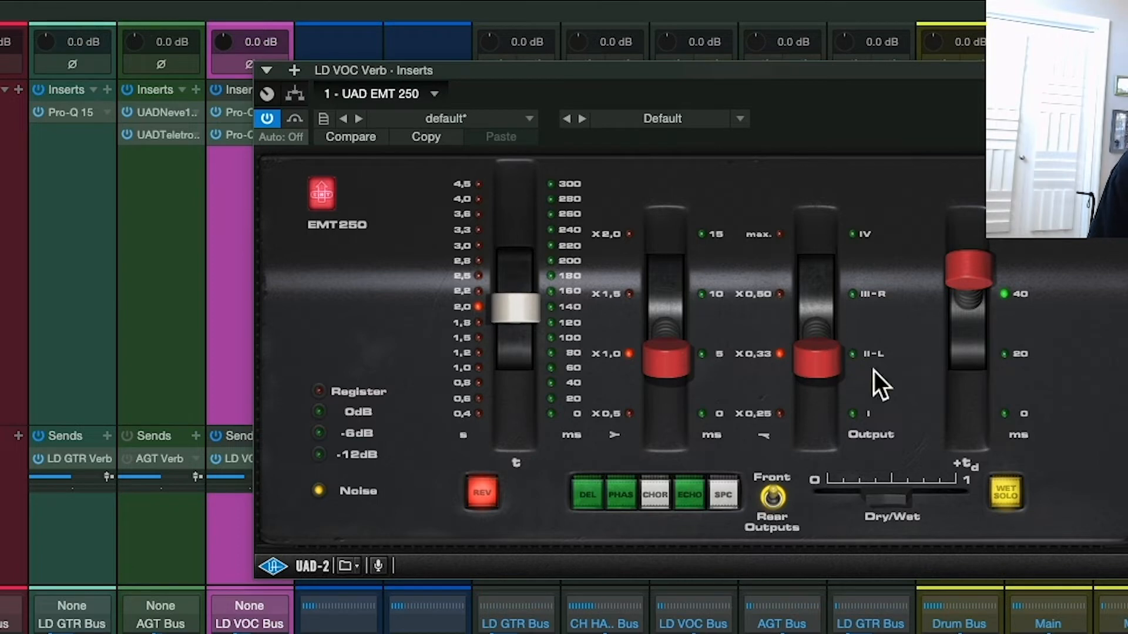
left_click_drag(876, 78, 975, 62)
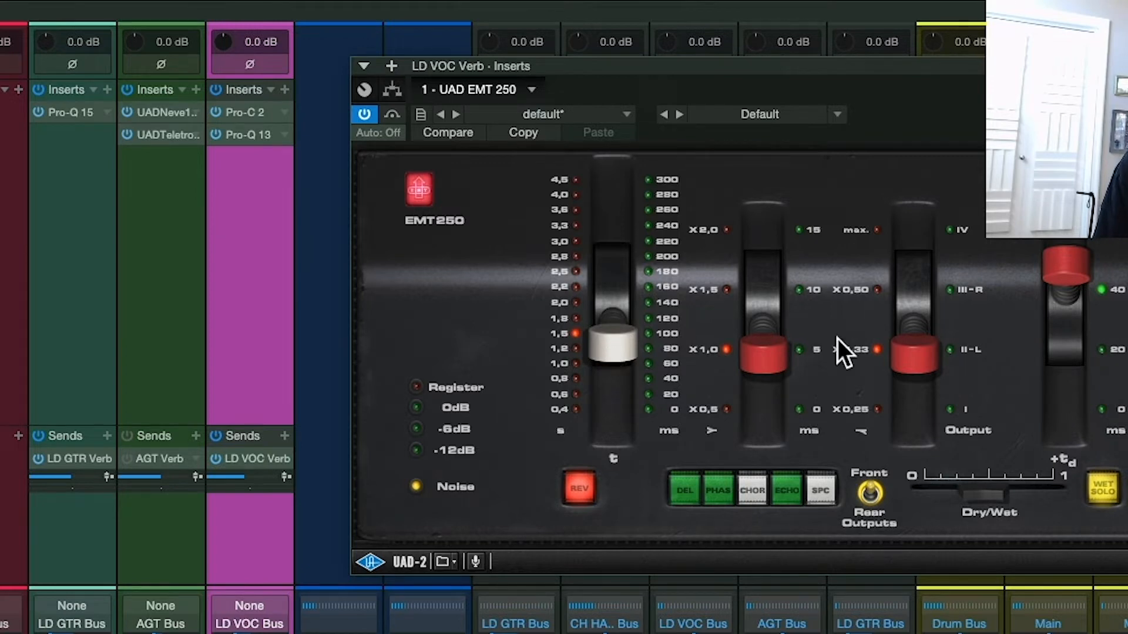
left_click_drag(1075, 294, 1069, 408)
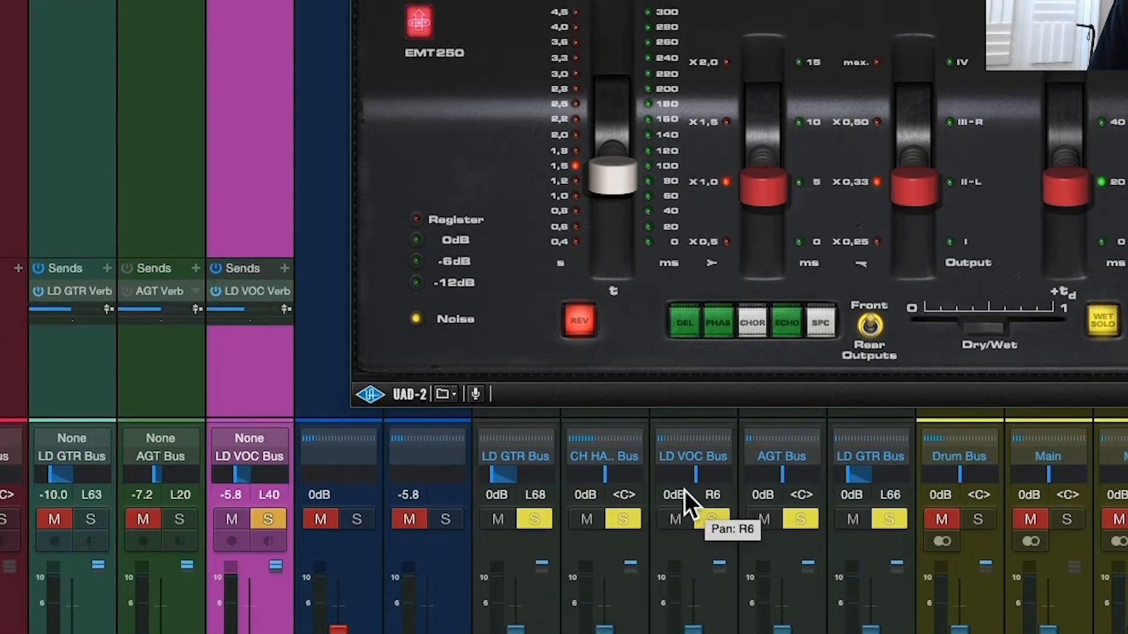
Step: Pan the LD VOC Verb channel to L44, close its reverb plug-in and fine-tune Lead Vocal 1's send level
left_click_drag(685, 491, 657, 521)
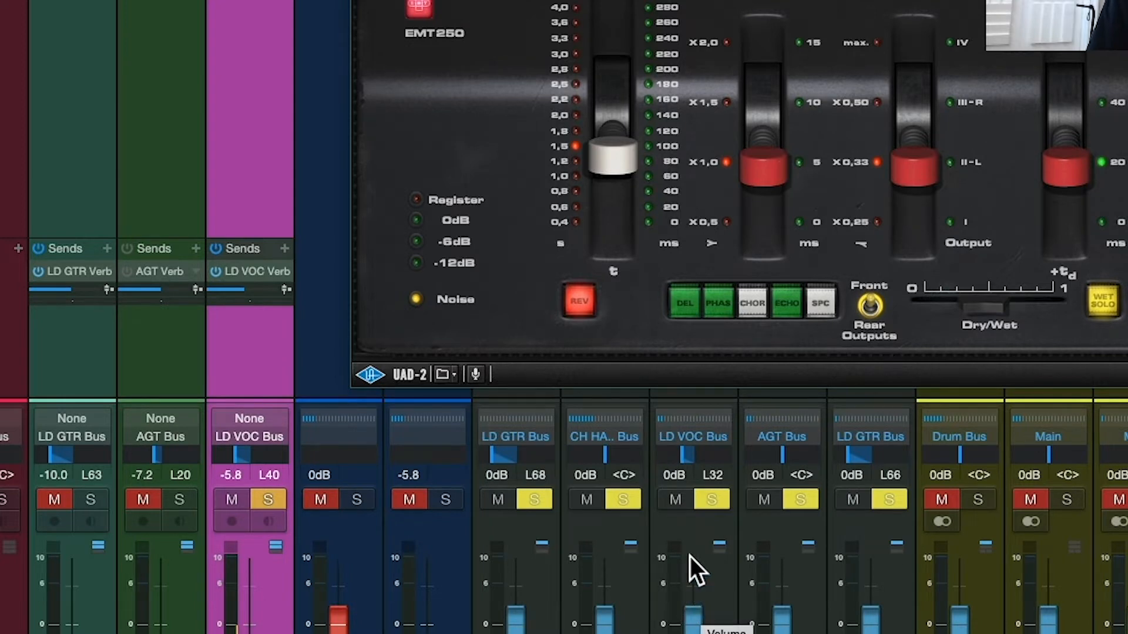
left_click_drag(684, 453, 682, 458)
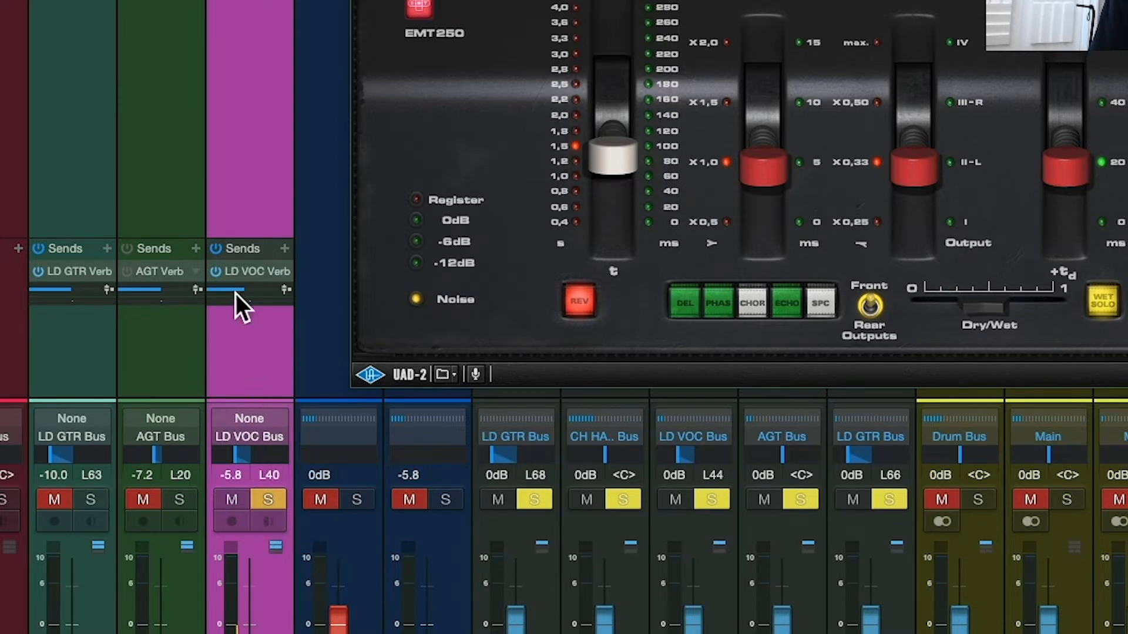
left_click_drag(238, 298, 247, 294)
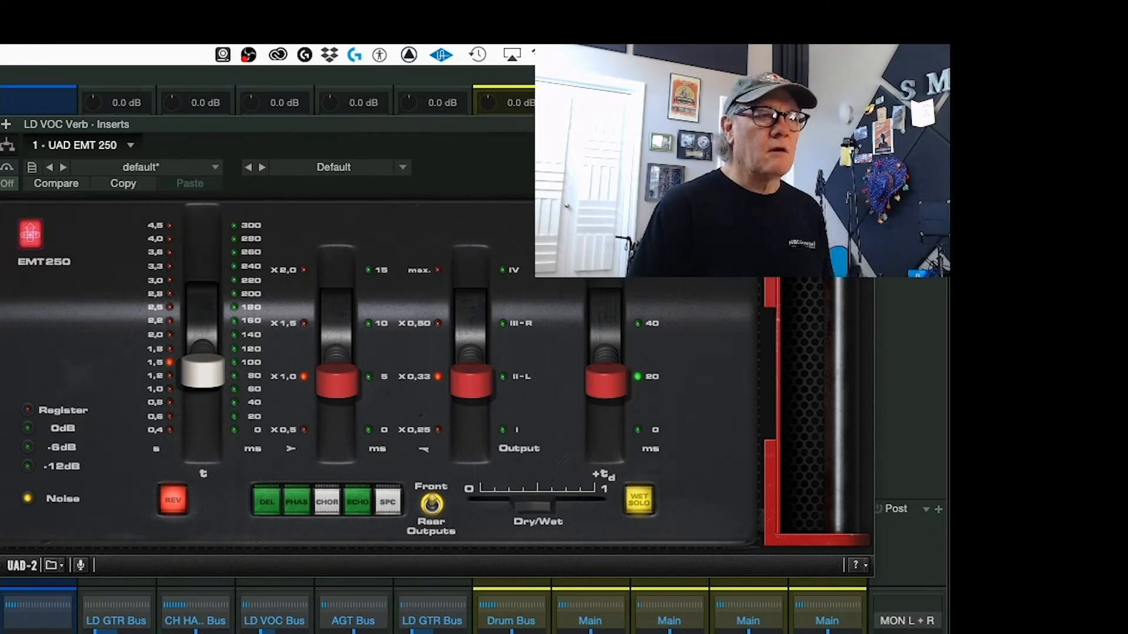
left_click(865, 124)
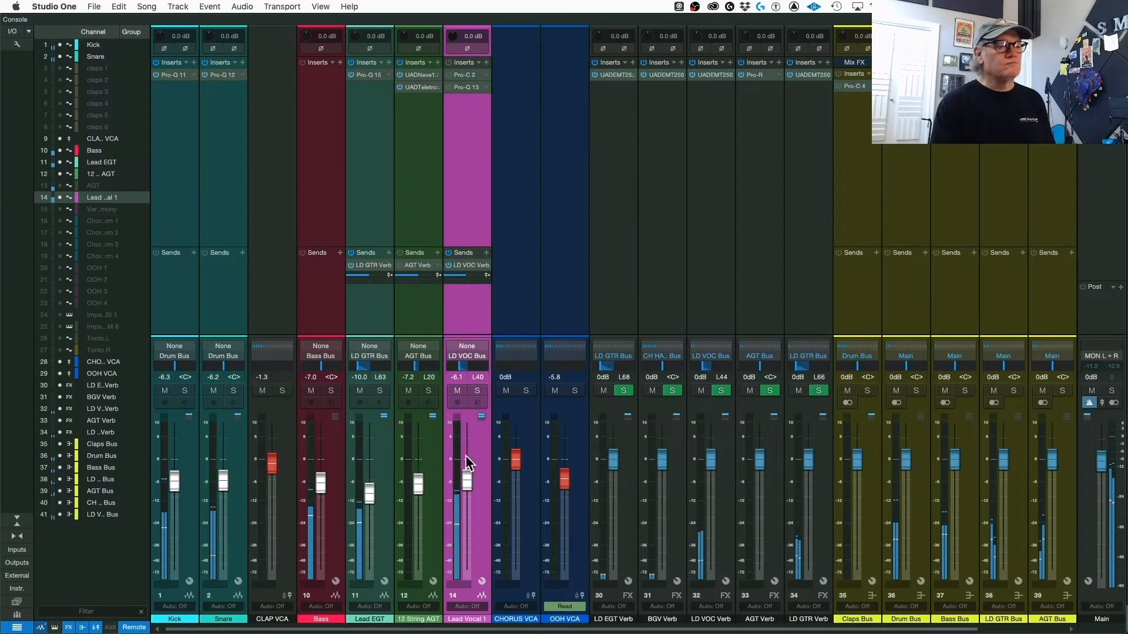
left_click_drag(467, 277, 461, 292)
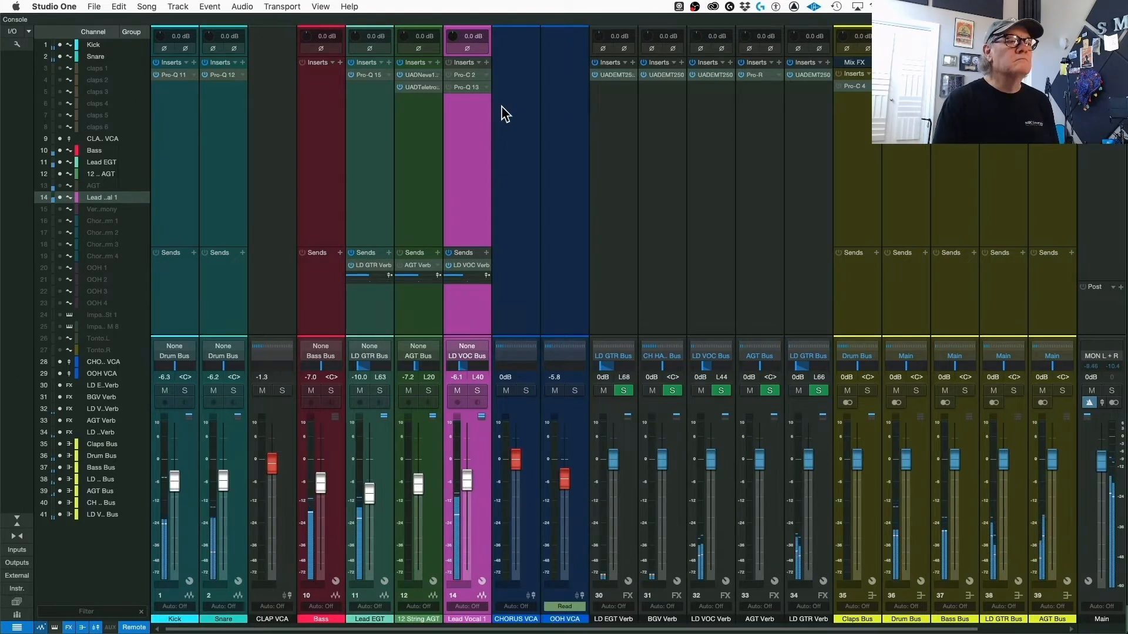
Step: Switch on Lead Vocal 1's inserts and shape its Pro-Q 13 with a 2 dB cut near 2.78 kHz and 2.1 dB boost near 220 Hz
left_click(449, 74)
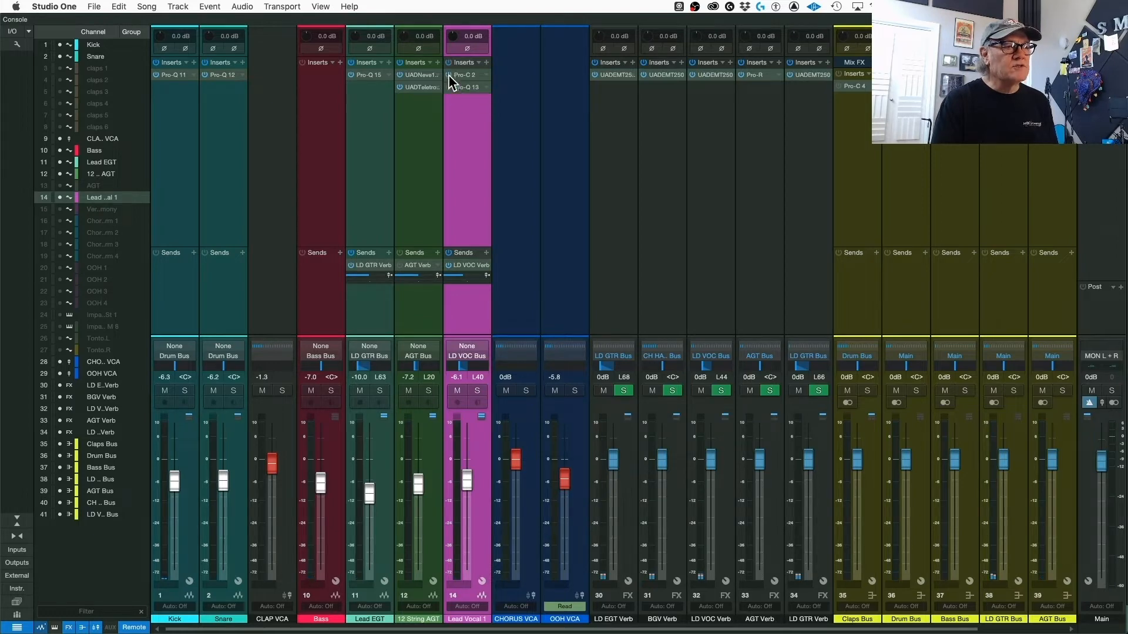
left_click(478, 90)
left_click_drag(636, 124, 842, 61)
key("space")
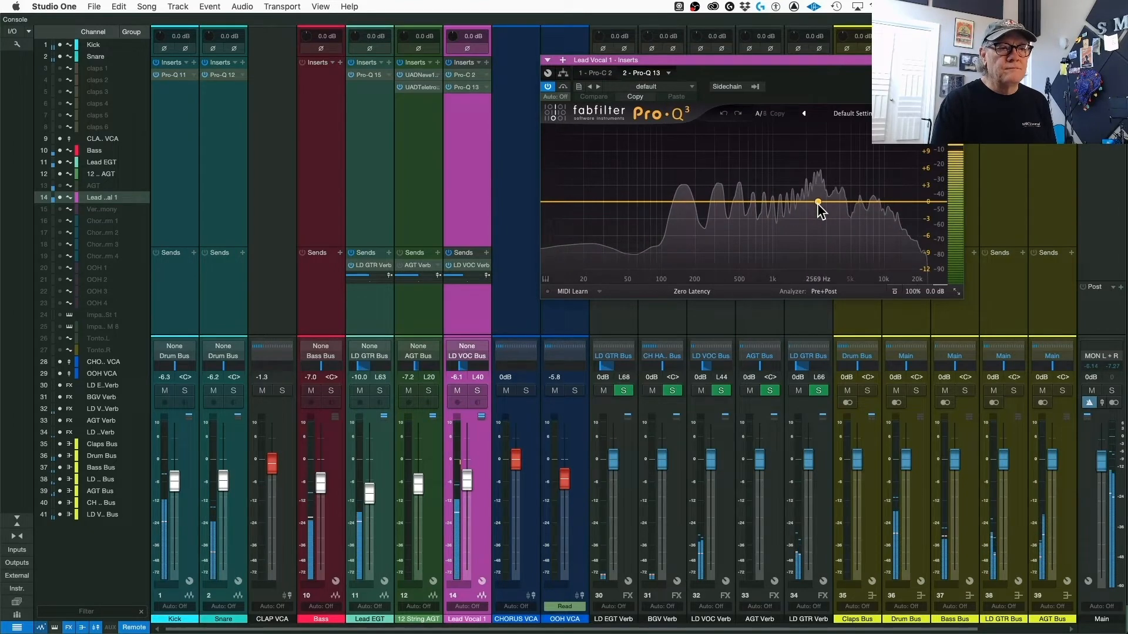
mouse_move(823, 201)
left_mouse_down()
mouse_move(824, 175)
mouse_move(822, 232)
mouse_move(821, 216)
left_mouse_up()
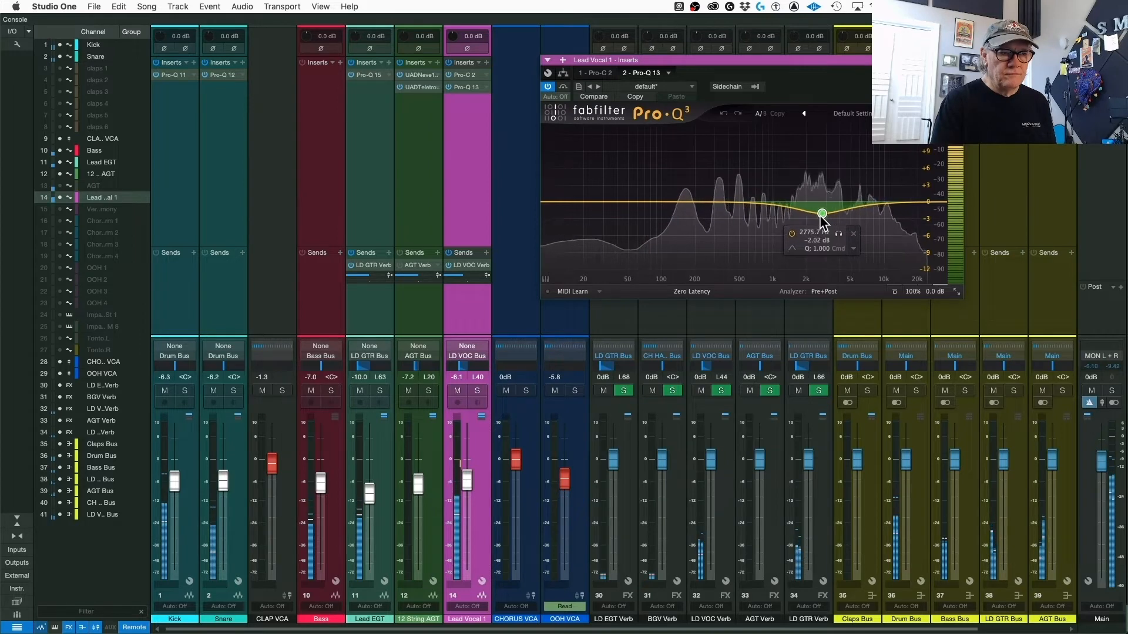
left_click(717, 199)
left_click_drag(717, 197, 699, 190)
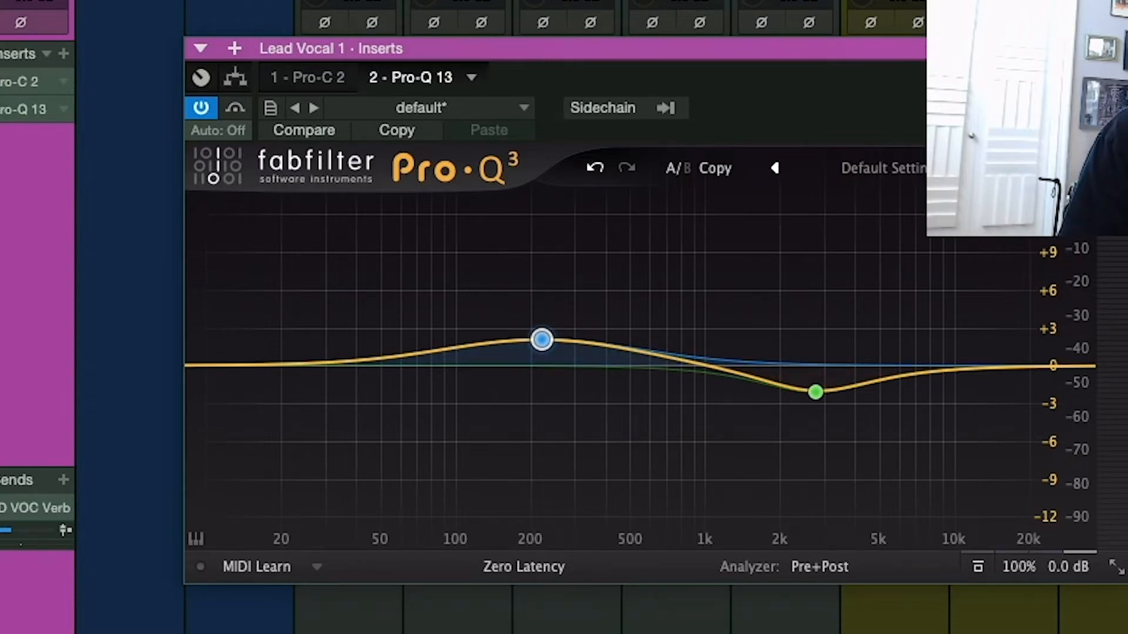
mouse_move(778, 443)
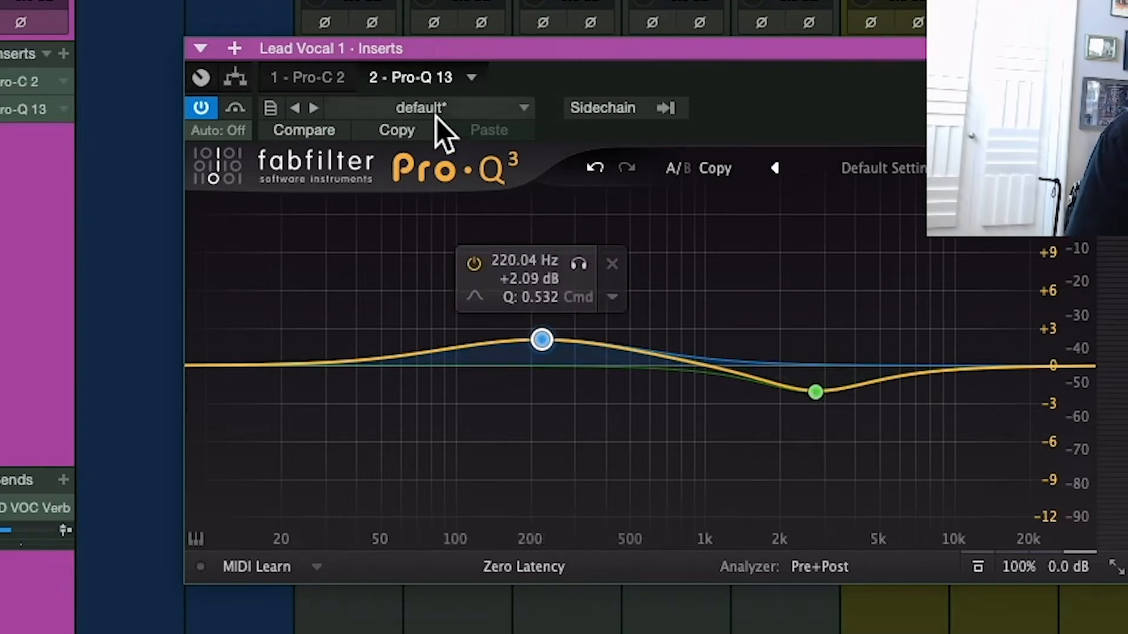
Step: Examine the Pro-C 2 compressor settings on Lead Vocal 1 and close its plug-in windows
left_click(332, 75)
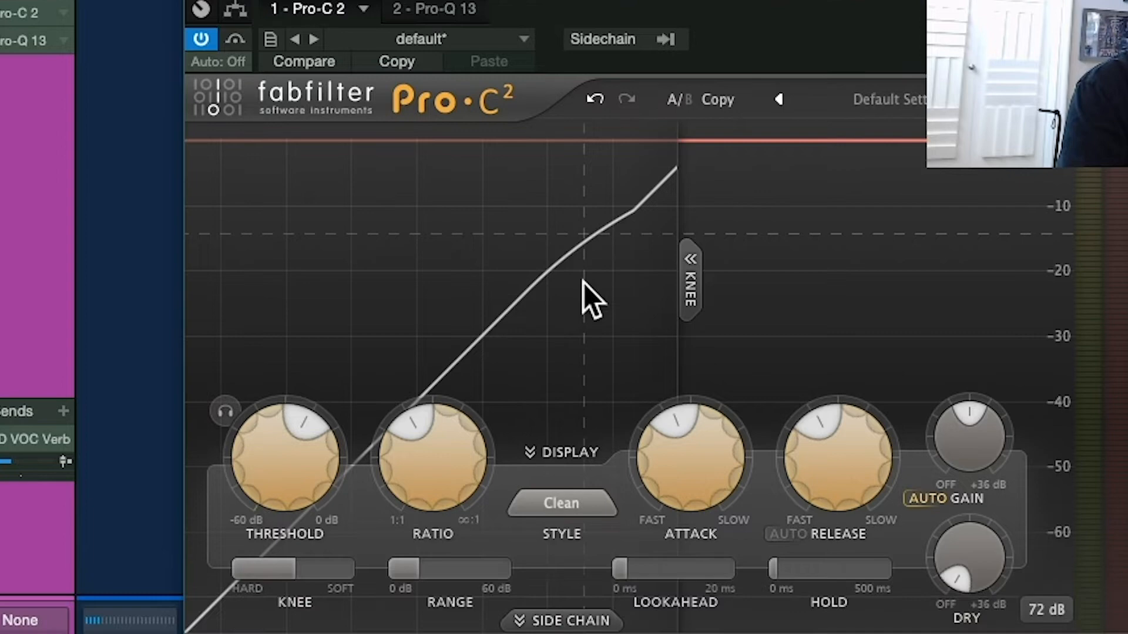
mouse_move(460, 575)
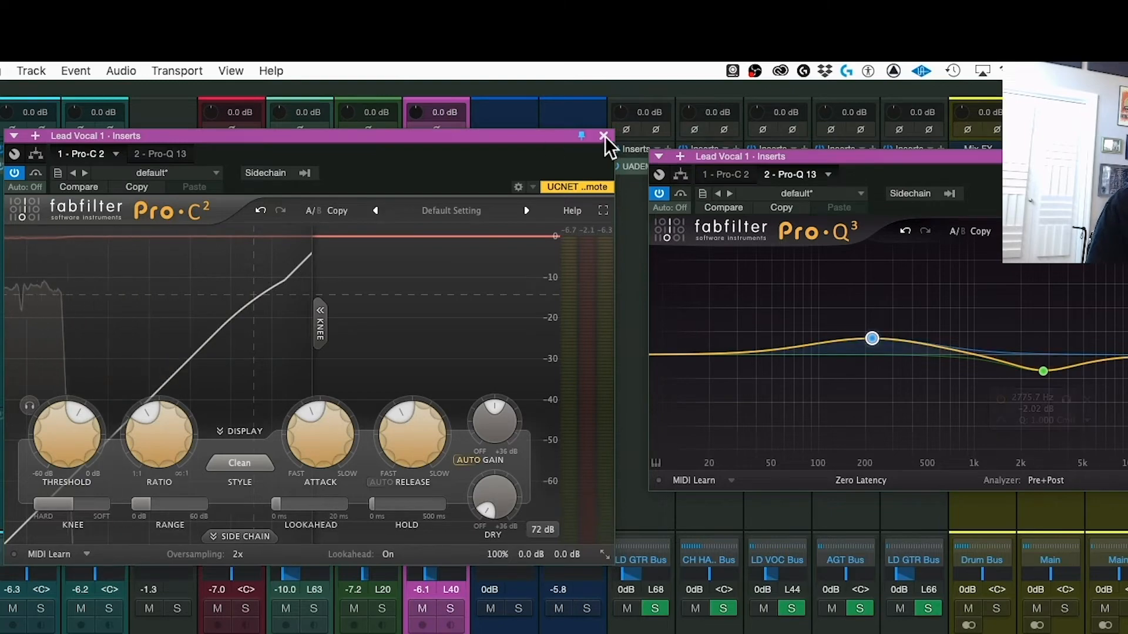
left_click(603, 135)
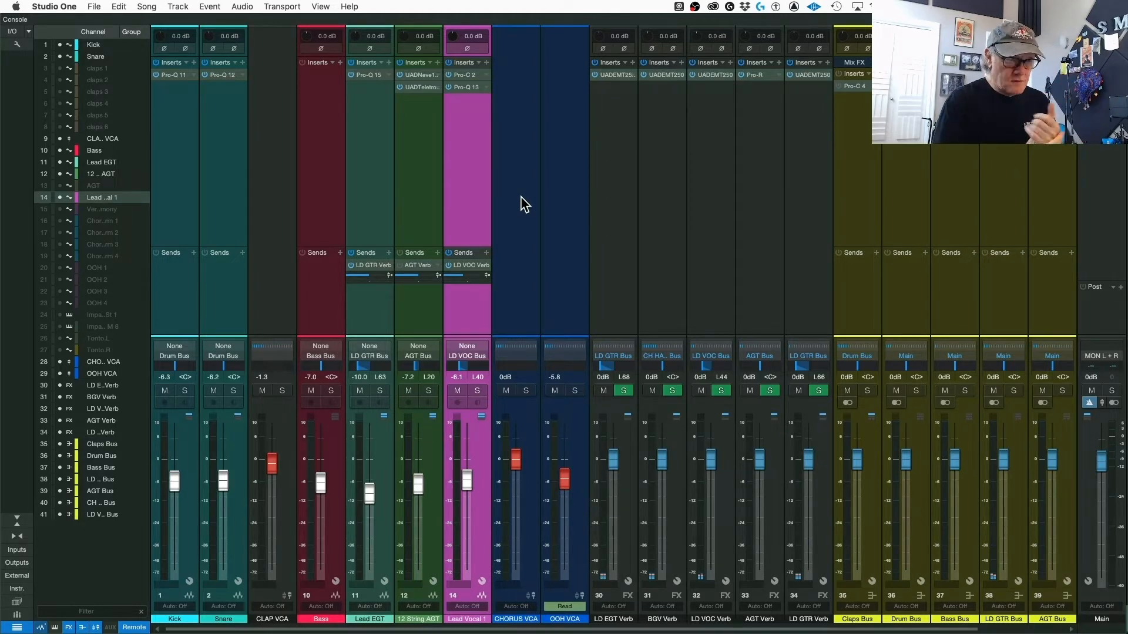
Step: Show the AGT channel in the console, solo it, and enable its AGT Verb send with a slightly lower level
left_click(59, 186)
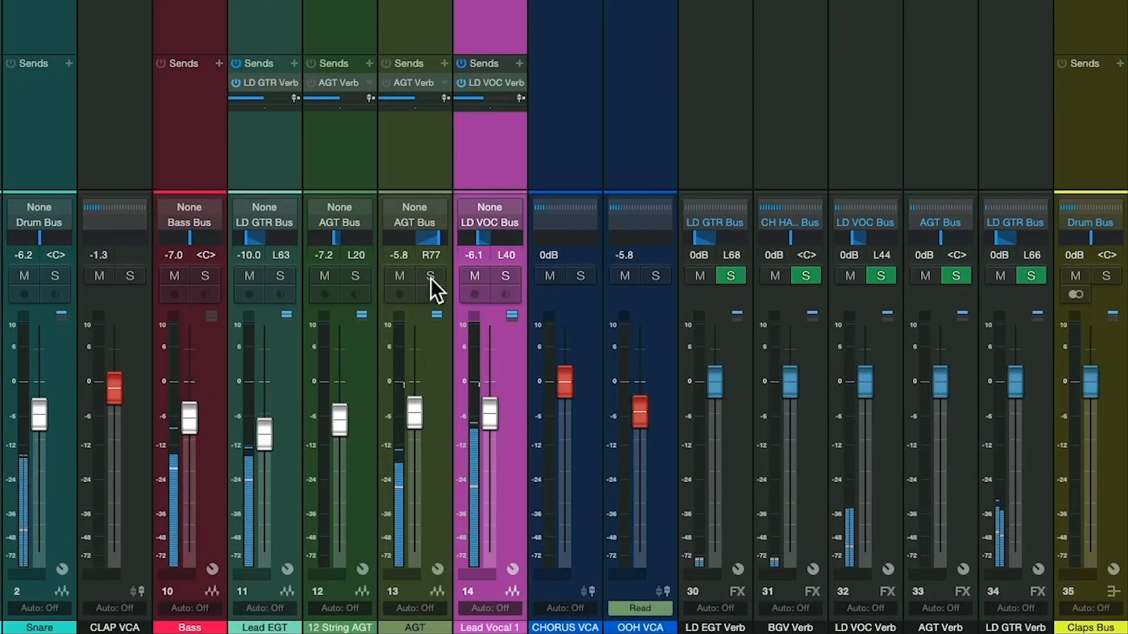
left_click(431, 276)
left_click(387, 83)
left_click_drag(414, 97, 411, 101)
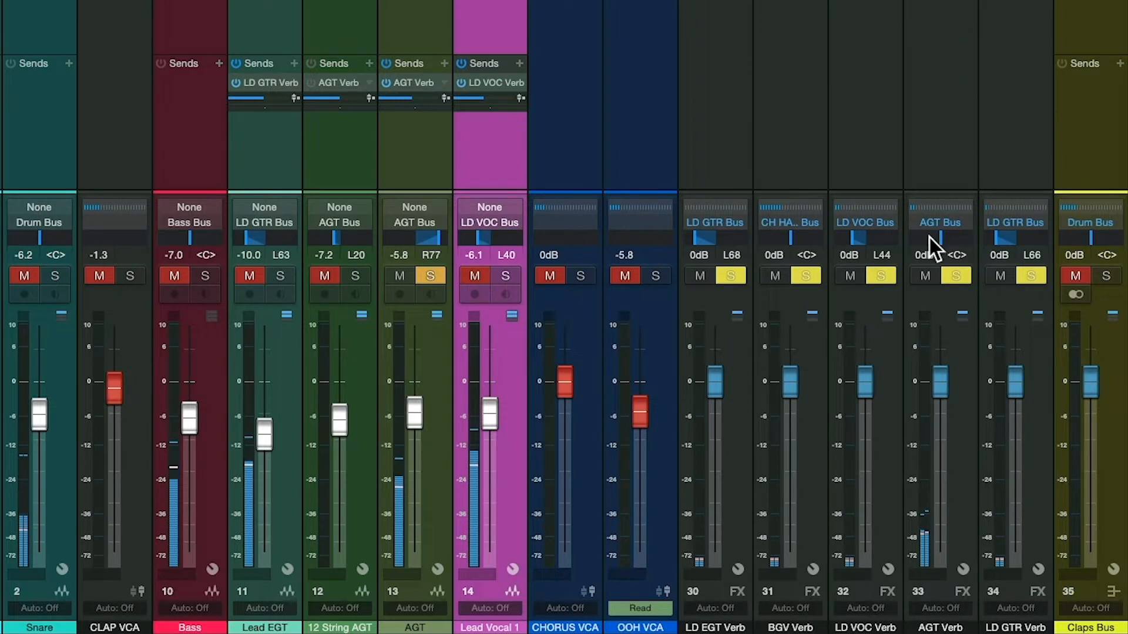
Step: Pan the AGT Verb FX channel to R62 and play the loop to audition the reverb on AGT
left_click_drag(939, 233, 961, 238)
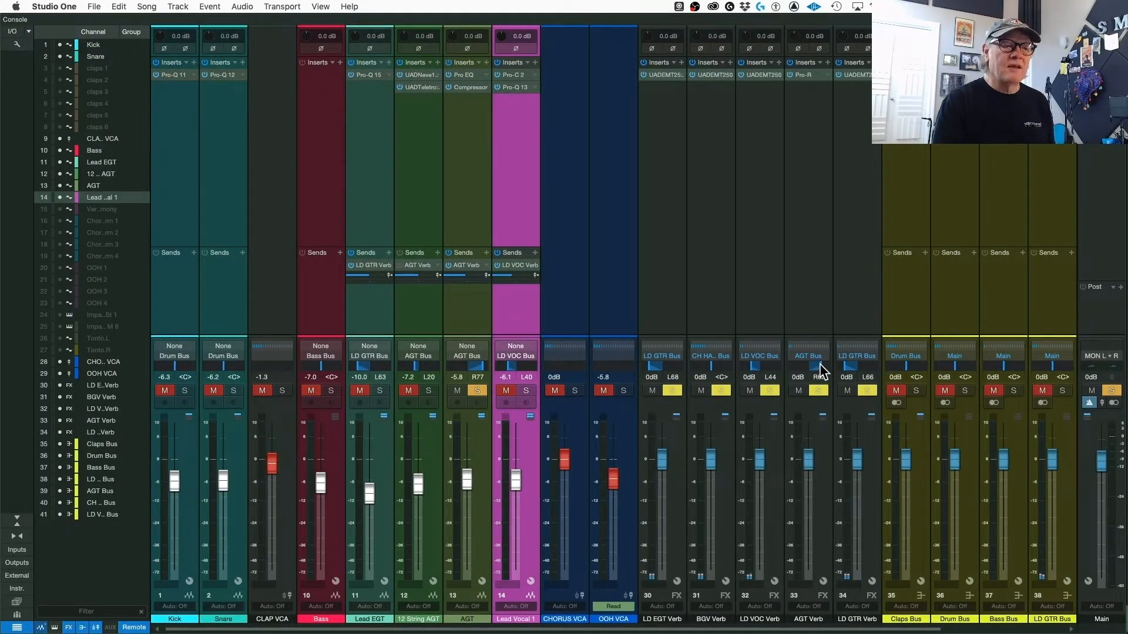
mouse_move(481, 367)
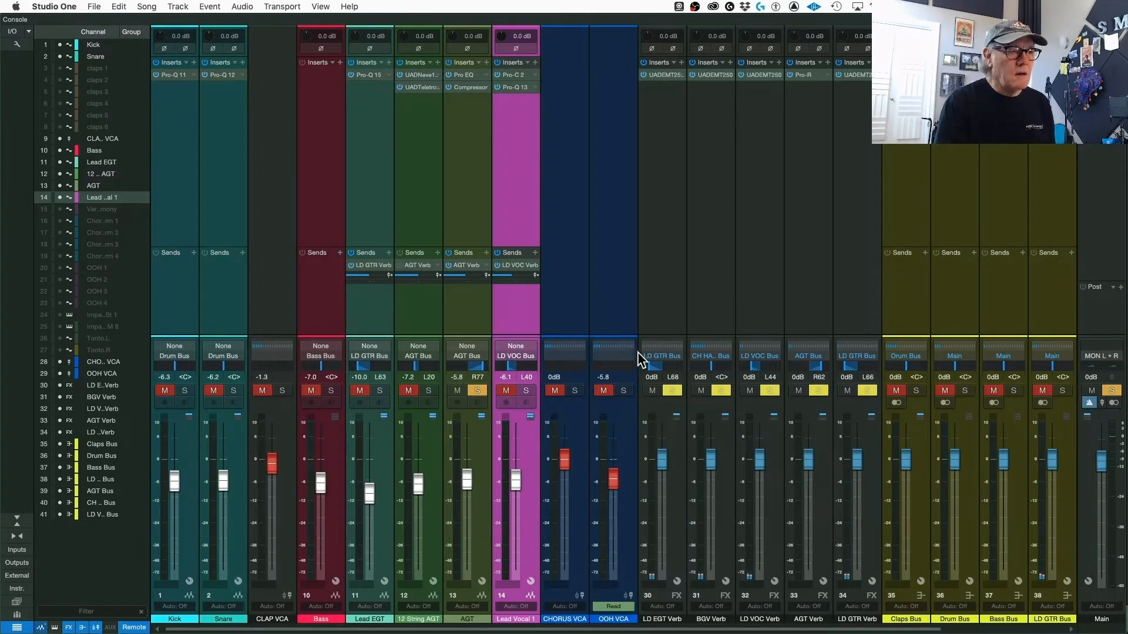
key("space")
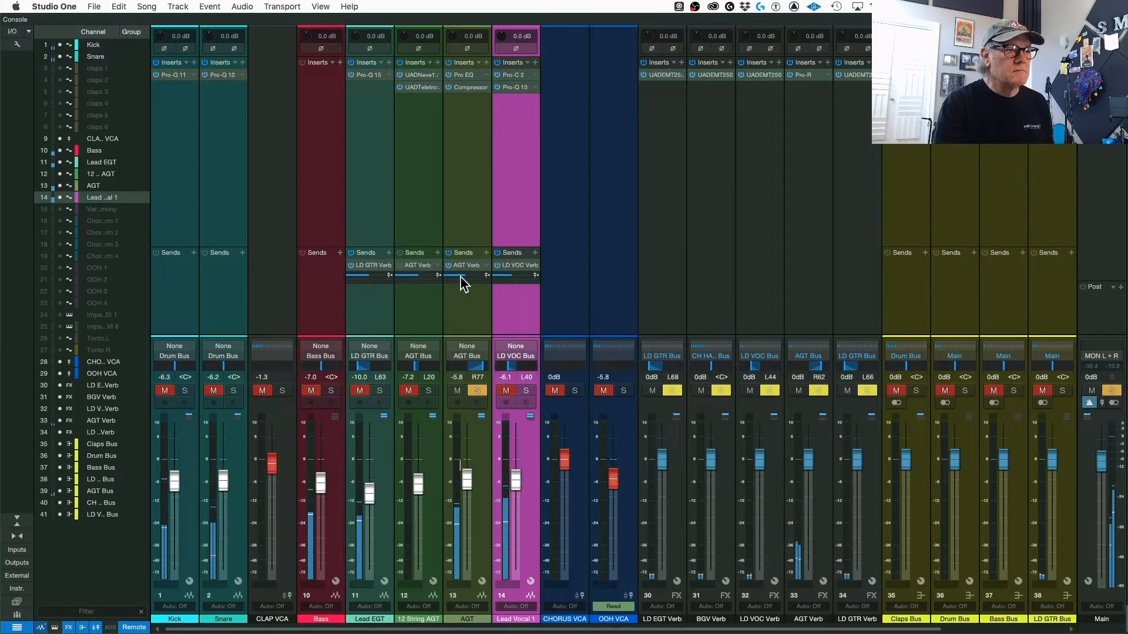
mouse_move(466, 272)
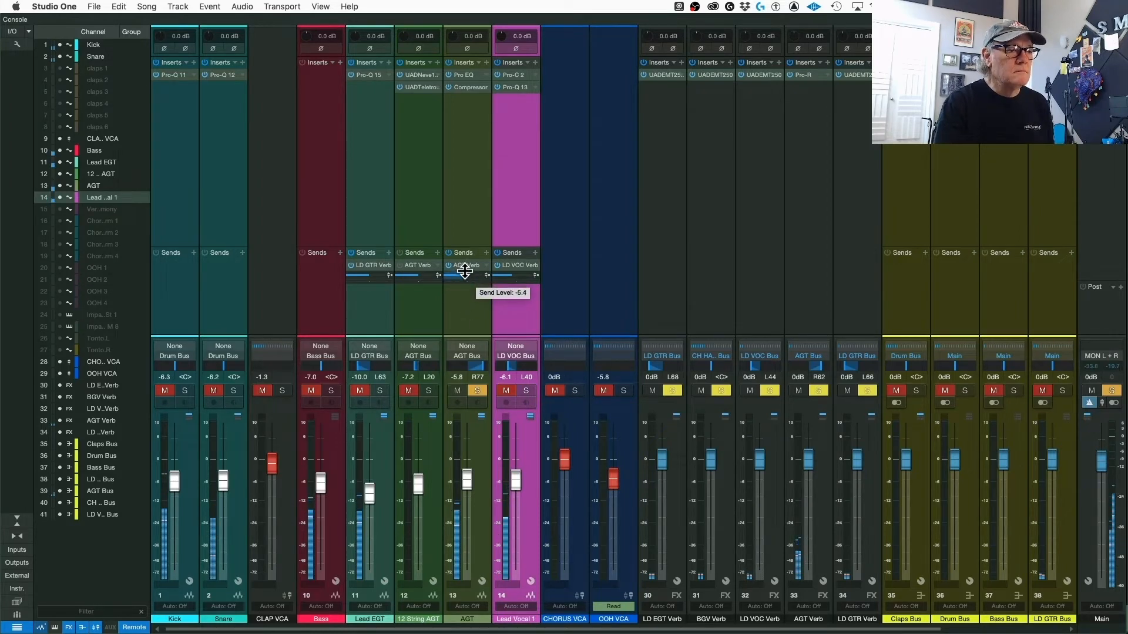
Step: Unsolo AGT and set its fader to -5.7 dB while listening to the full mix
left_click(481, 389)
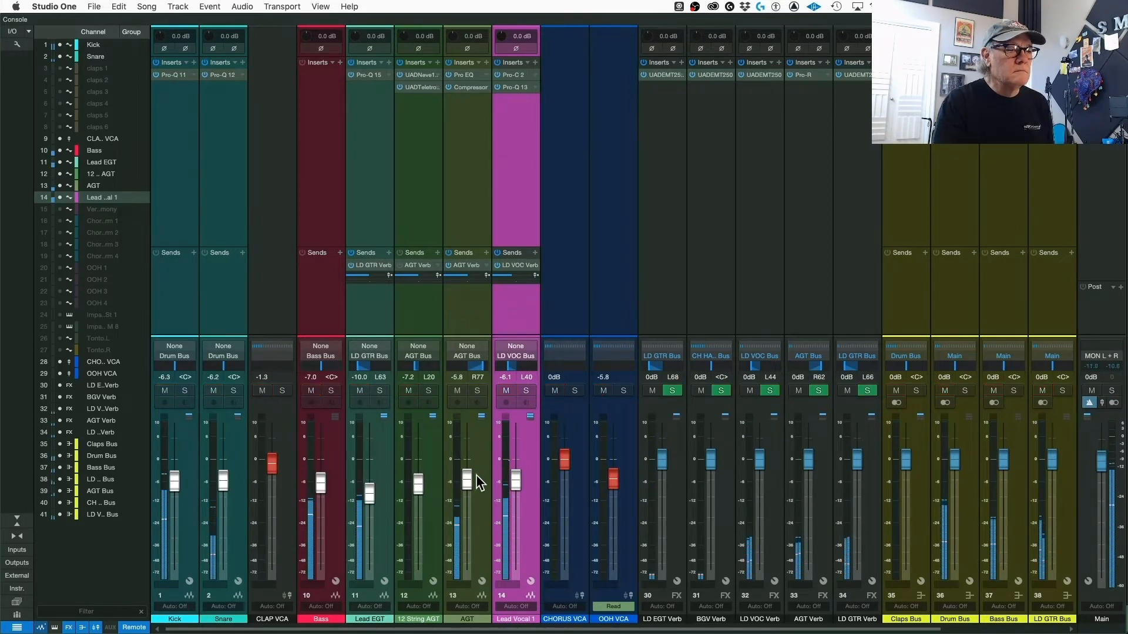
left_click_drag(467, 479, 466, 478)
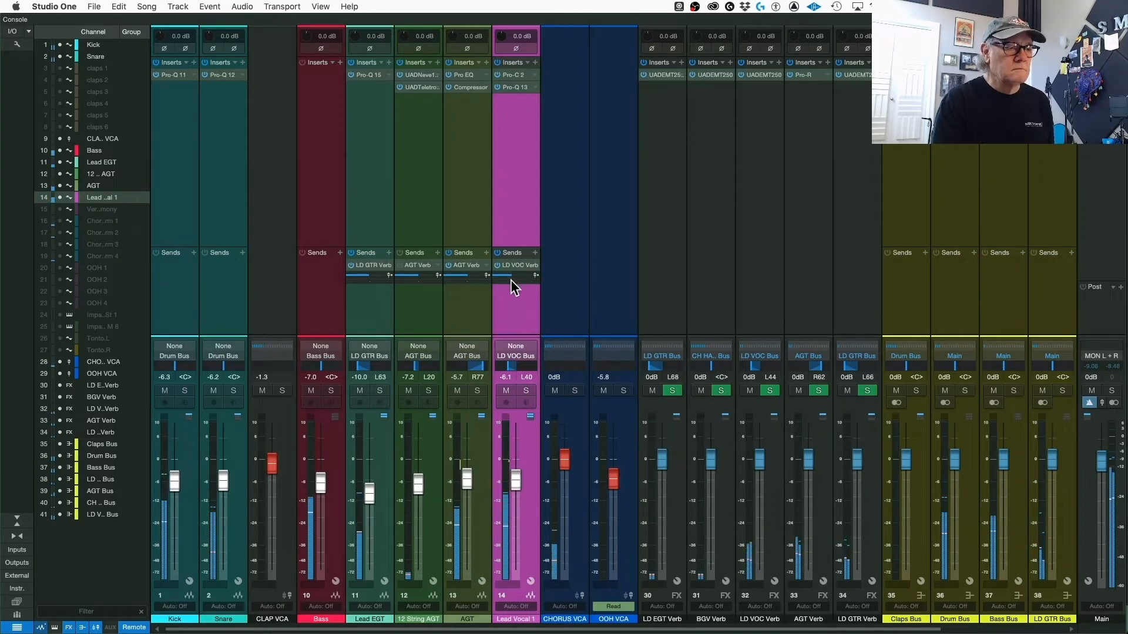
mouse_move(509, 276)
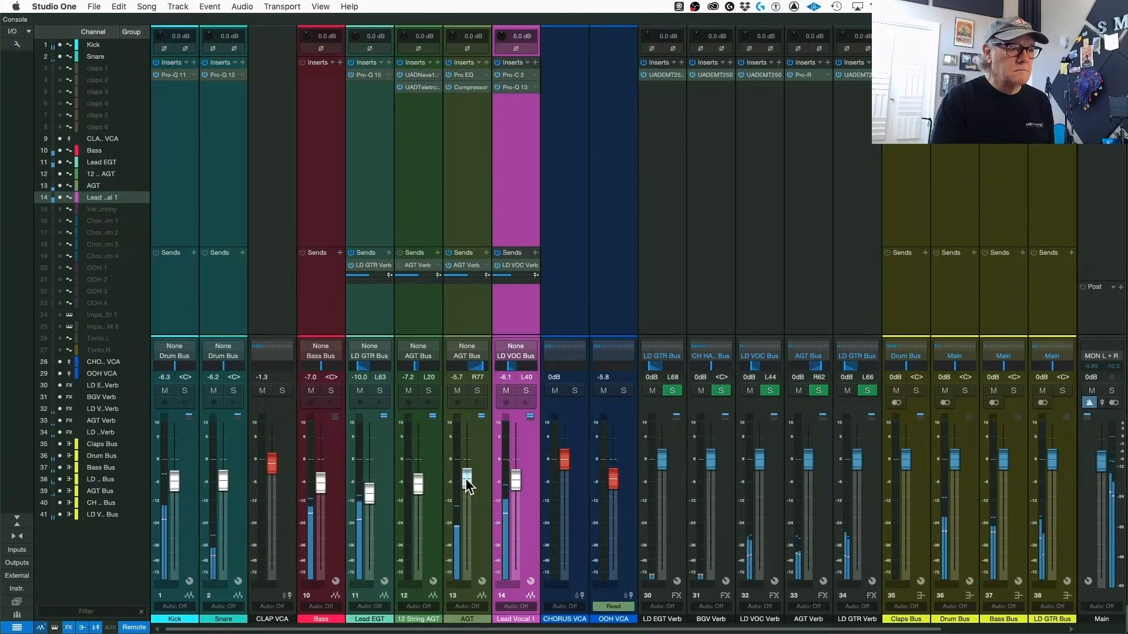
Step: Solo AGT and boost the LMF band of its Pro EQ by about 5 dB at 303 Hz
left_click(477, 391)
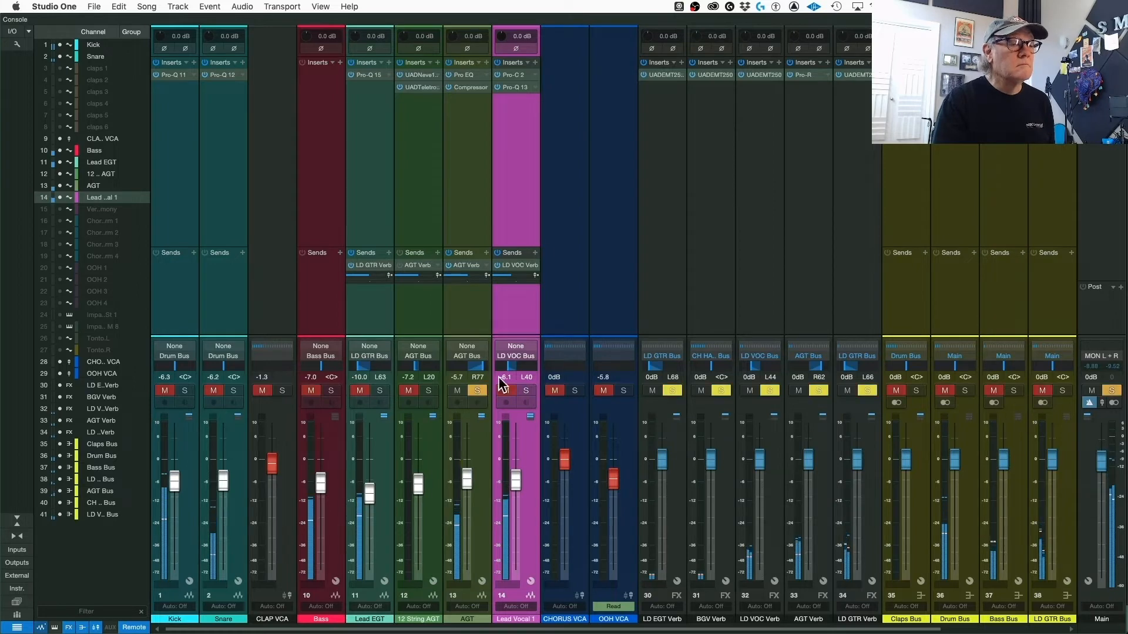
left_click(465, 72)
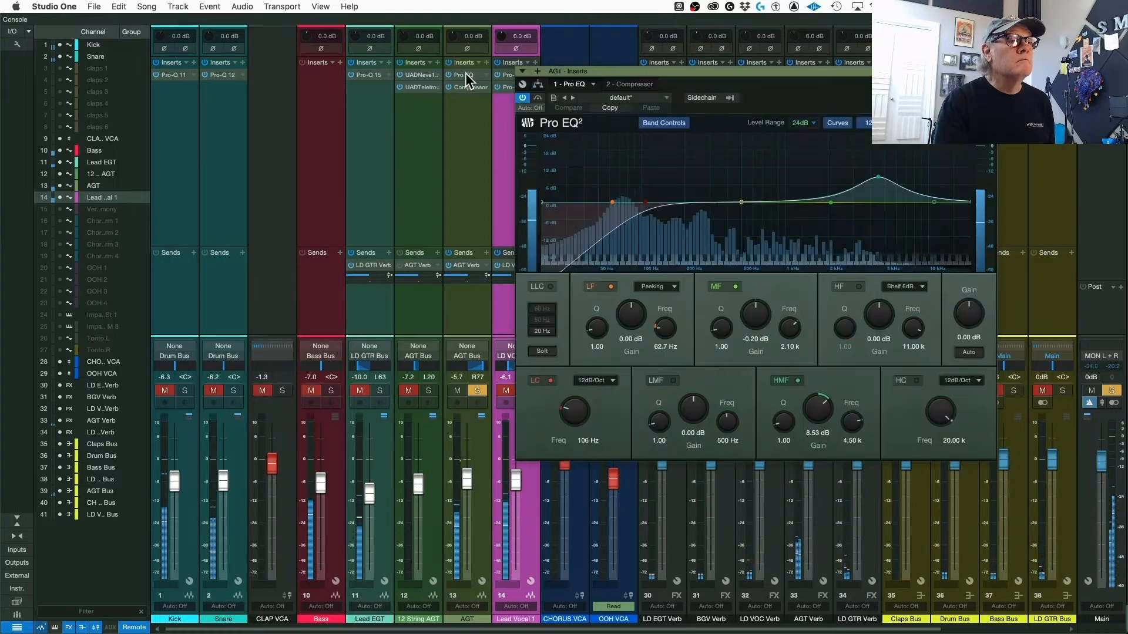
left_click_drag(741, 202, 711, 188)
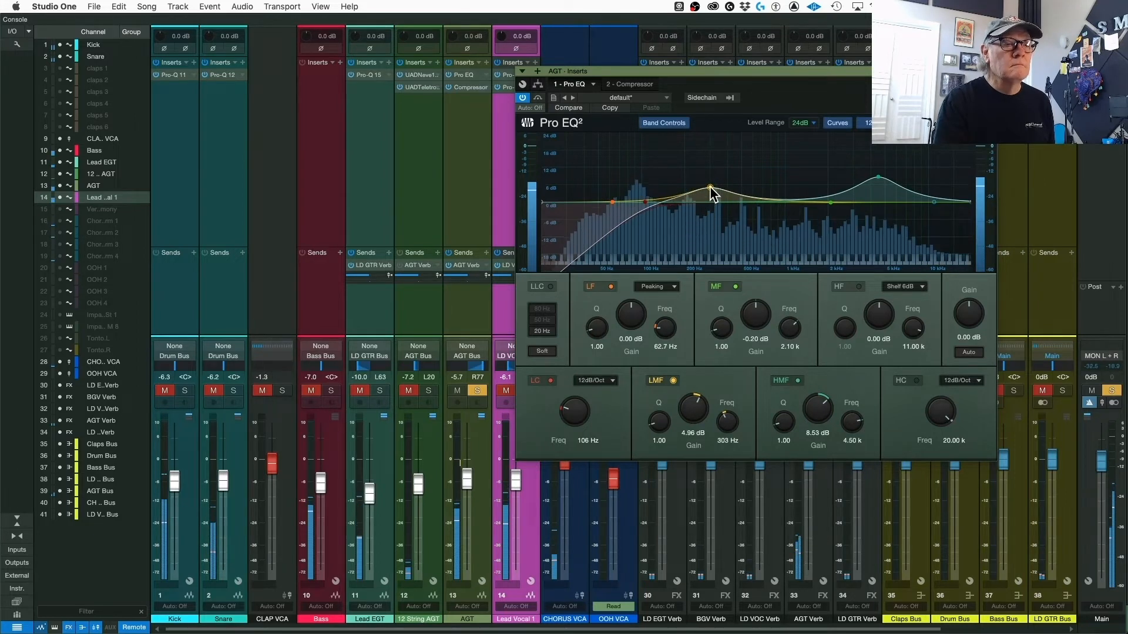
Step: Unsolo AGT and check its Compressor insert while listening to the full mix
key("space")
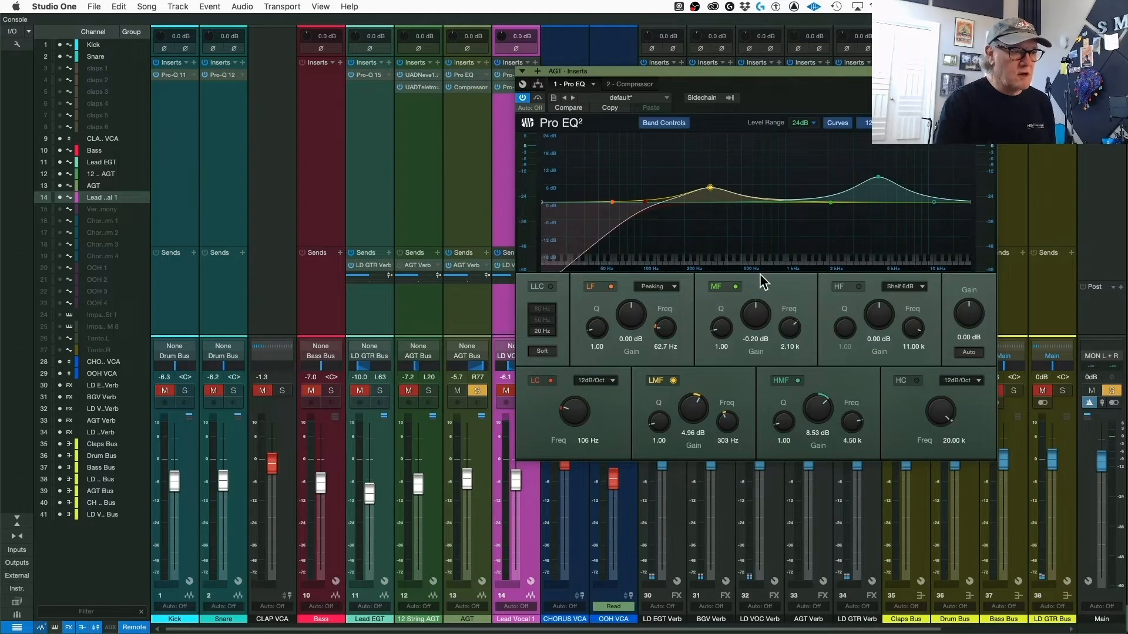
key("space")
left_click(478, 390)
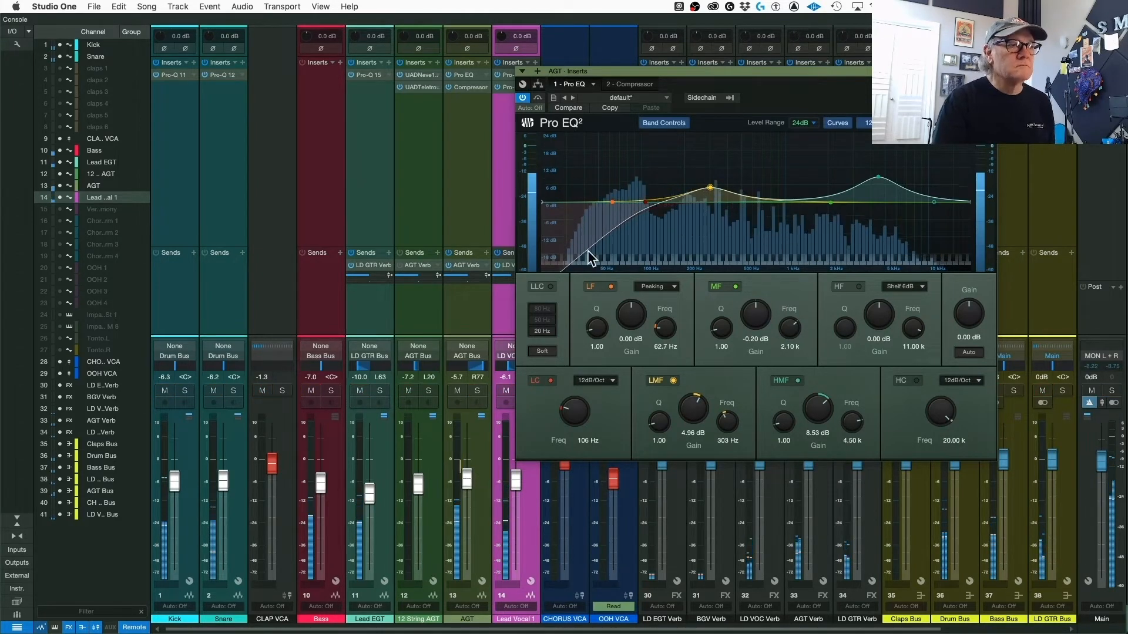
left_click(635, 84)
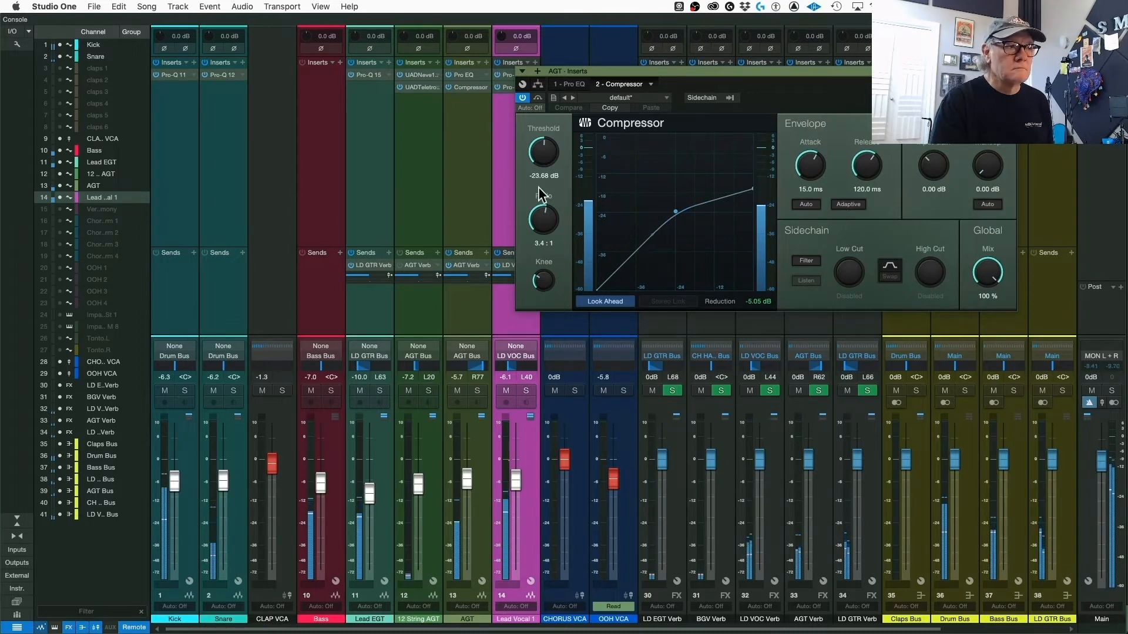
key("Escape")
key("space")
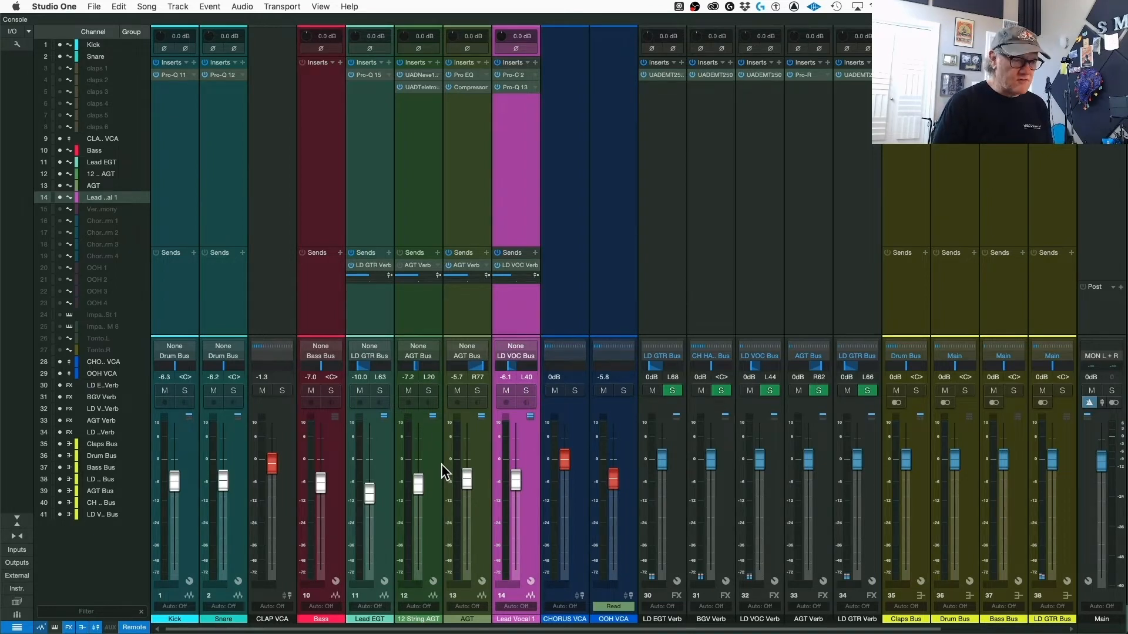
Step: Move the loop range in the arrangement to Verse 2, about bars 18 to 23, and play it
key("F3")
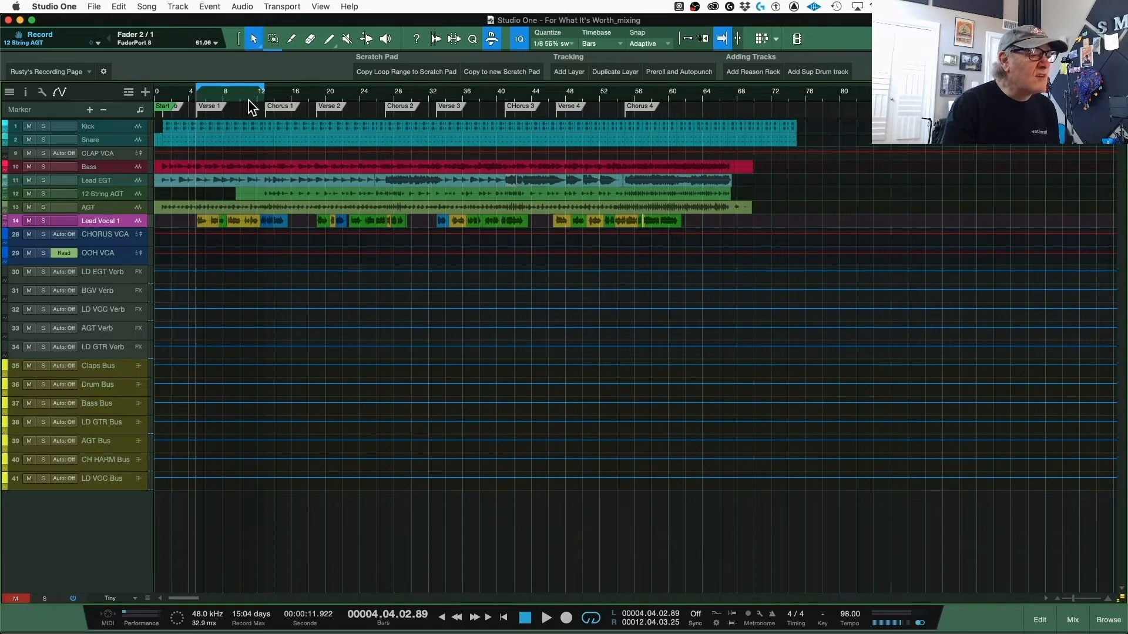
left_click_drag(280, 90, 363, 93)
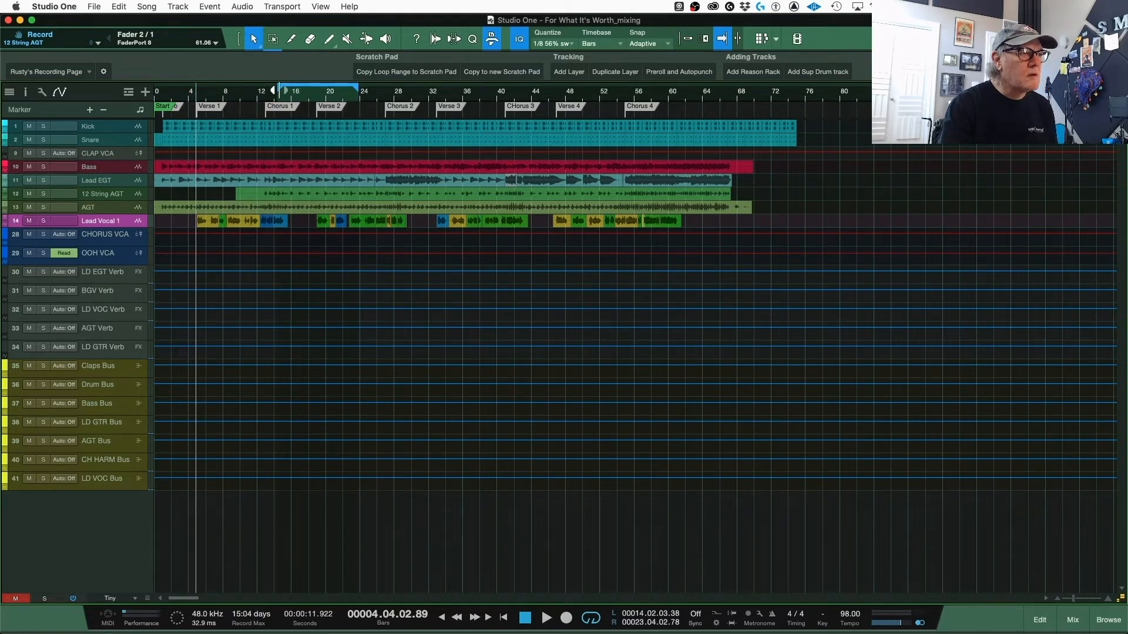
left_click_drag(280, 89, 316, 91)
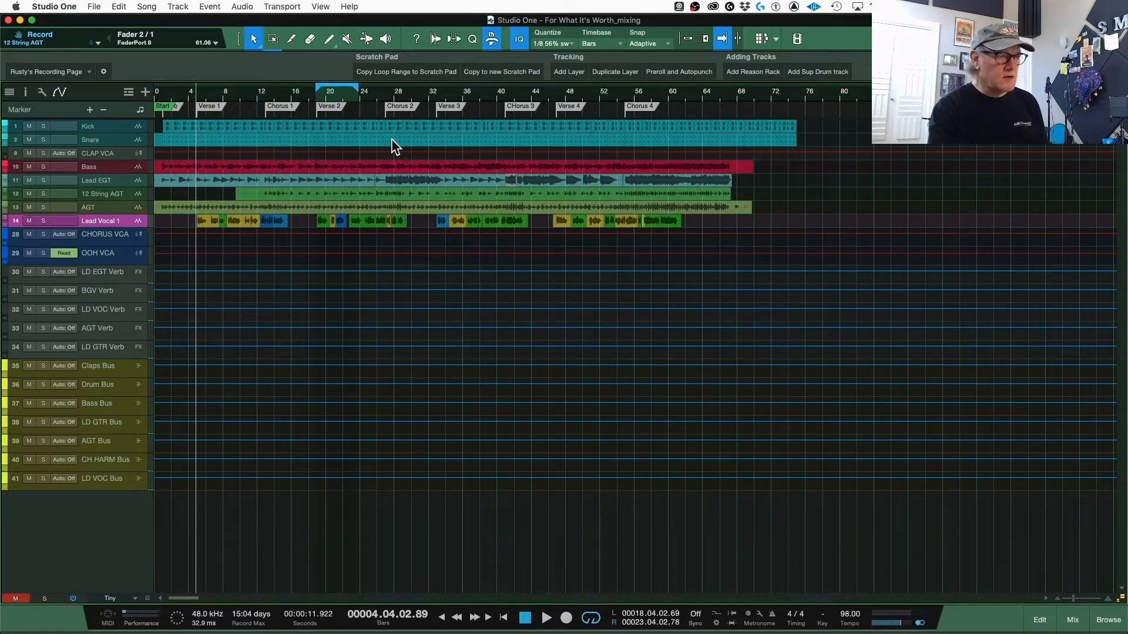
key("space")
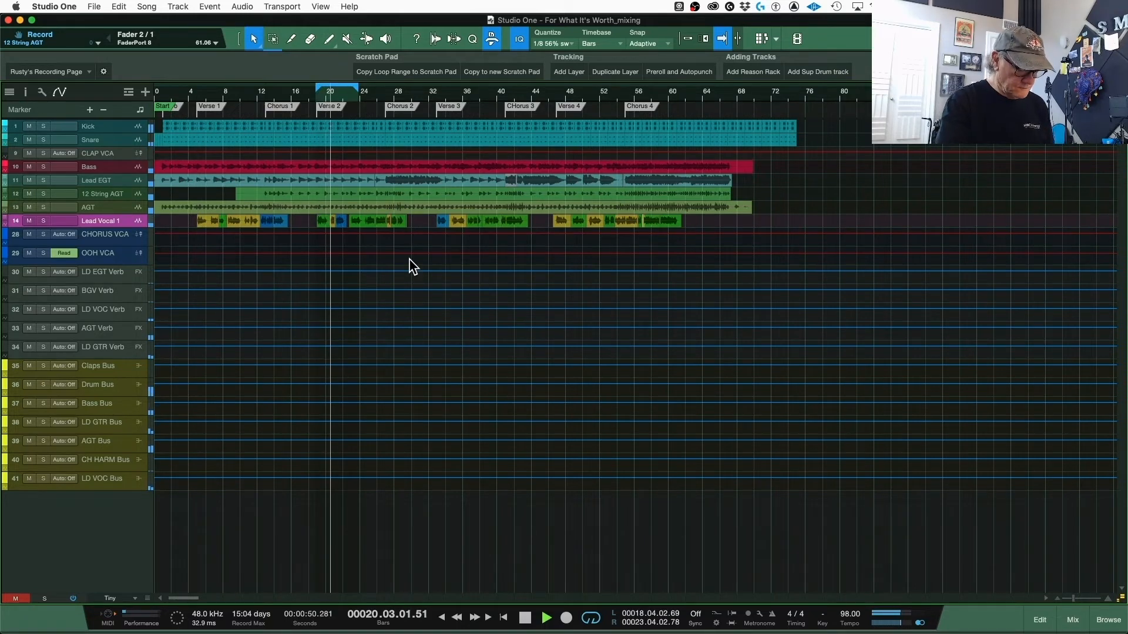
Step: Solo 12 String AGT, set its fader to -8.1 dB and open its Teletronix LA-2A insert clear of the channel's sends
key("F3")
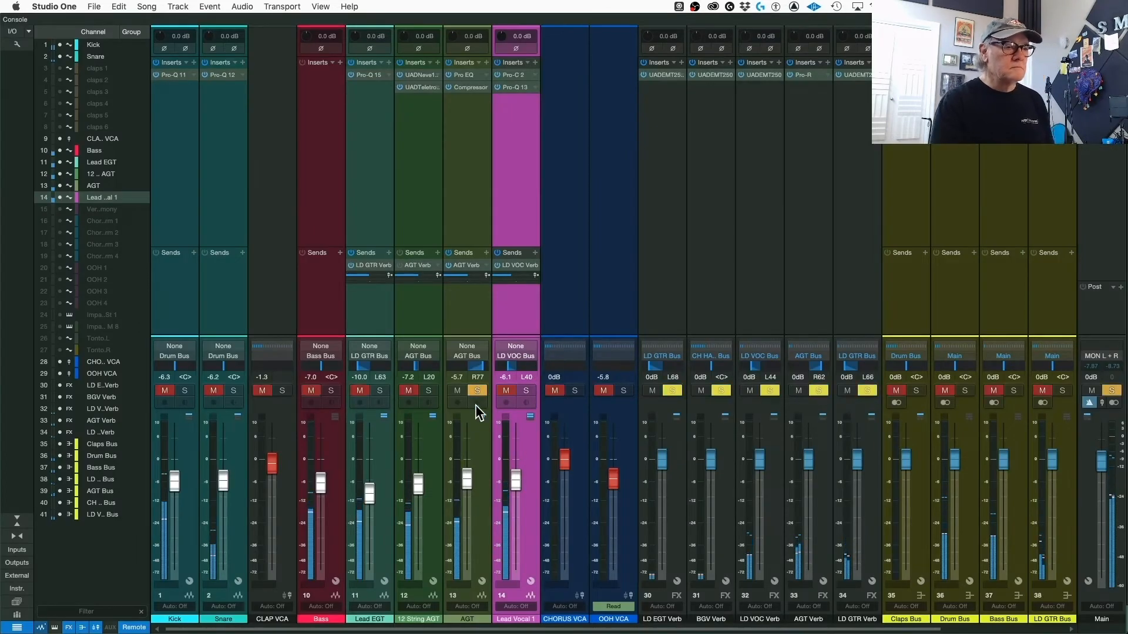
left_click(428, 386)
left_click_drag(418, 483, 414, 484)
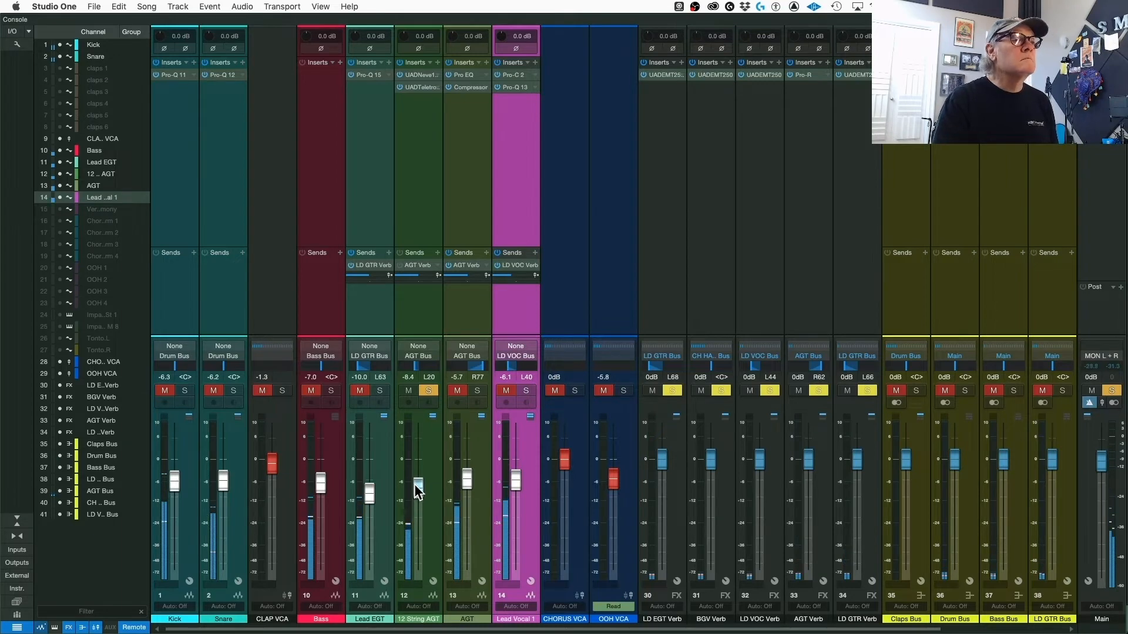
left_click(428, 92)
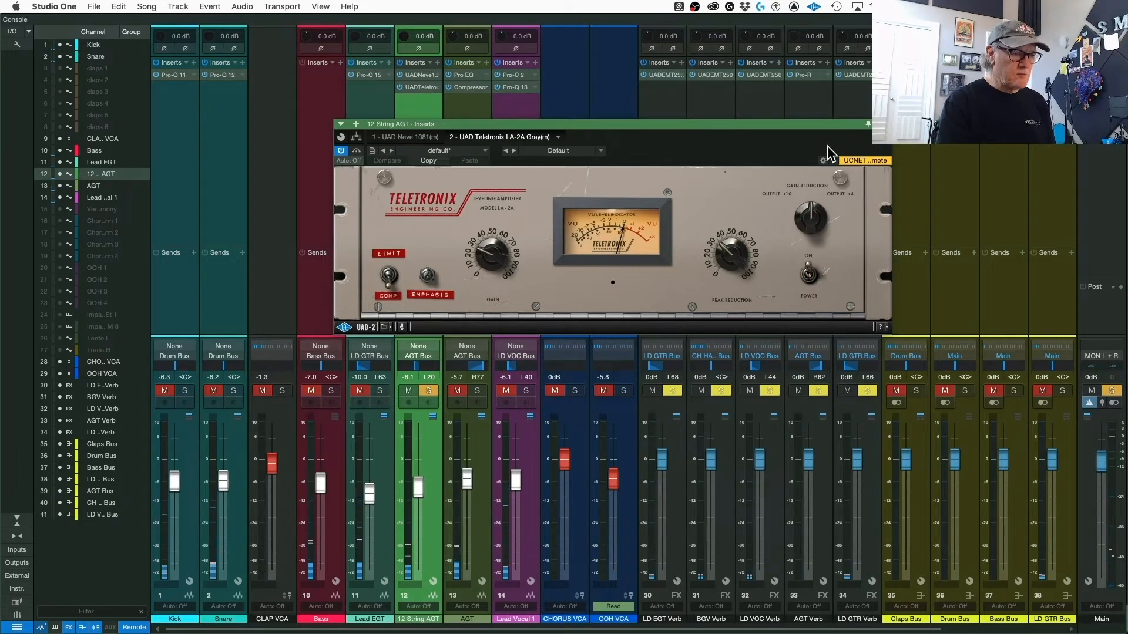
left_click_drag(810, 123, 956, 69)
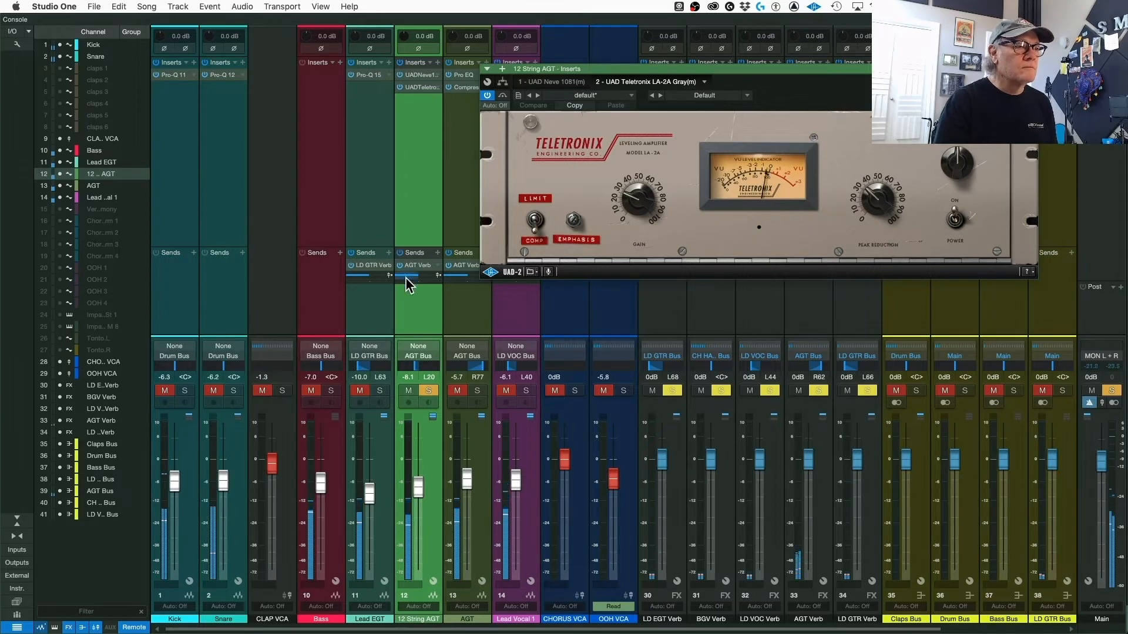
Step: Enable the AGT Verb send on 12 String AGT, set its level by ear to around -11.5 dB and unsolo the channel
left_click_drag(414, 282, 409, 293)
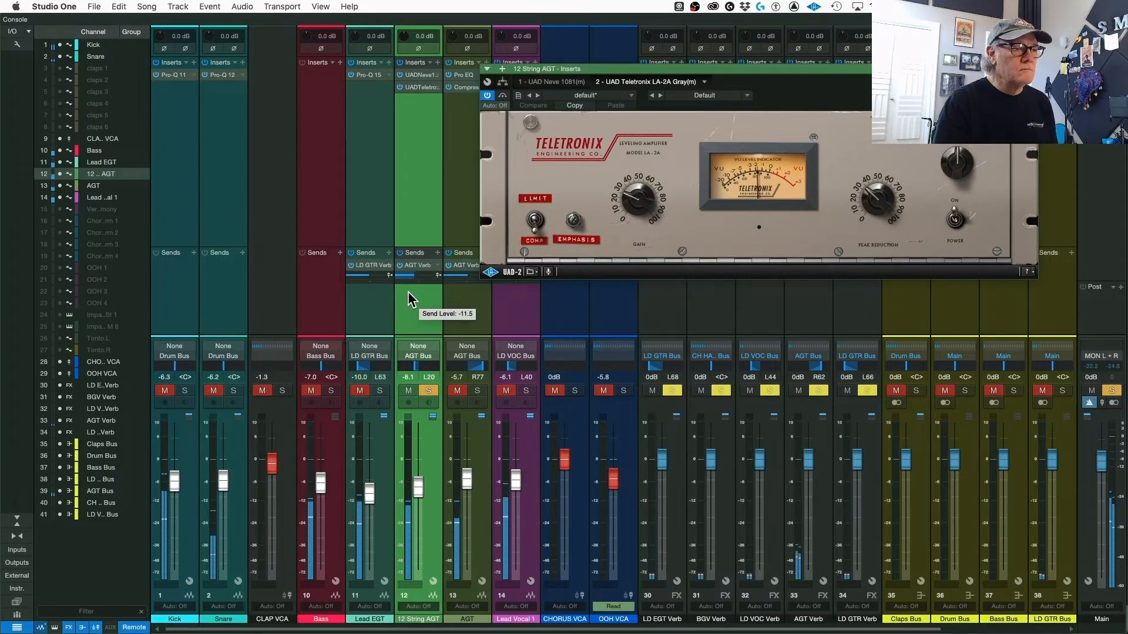
left_click(429, 391)
left_click_drag(411, 278, 414, 272)
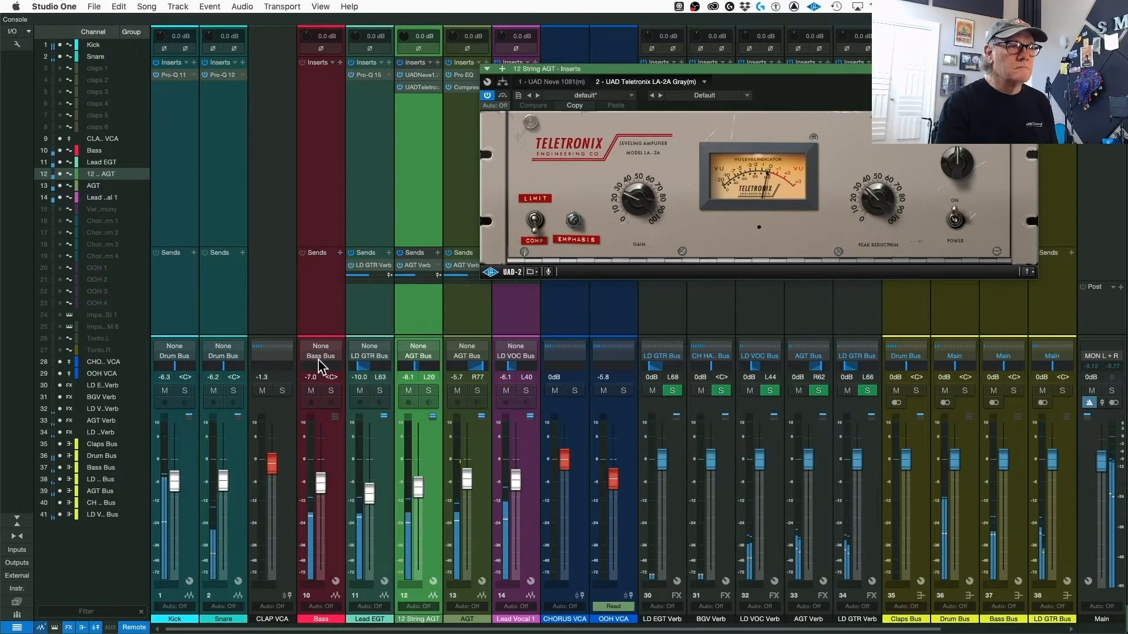
Step: Check the Neve 1081 insert on 12 String AGT, close it and lower the AGT fader to -6.2 dB
left_click(564, 81)
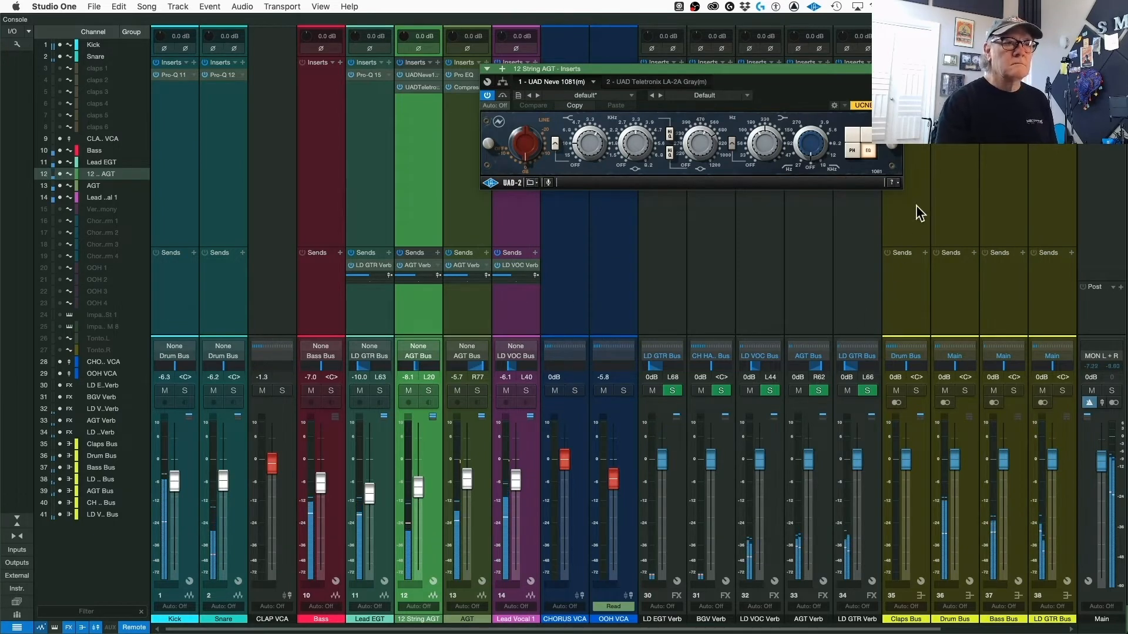
key("super+w")
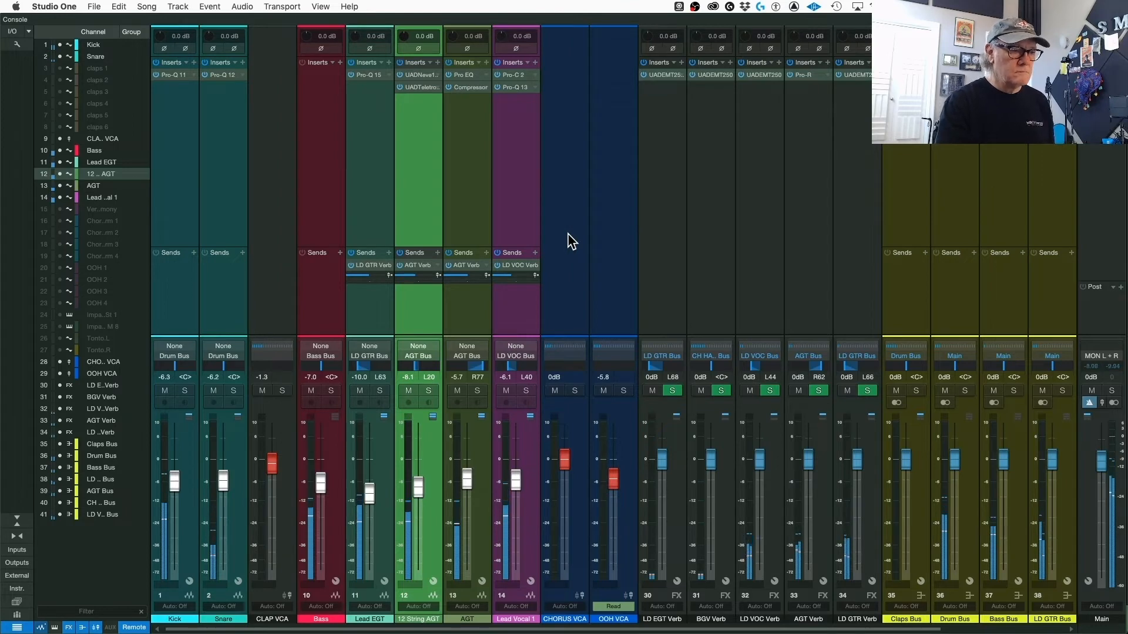
left_click_drag(466, 485, 464, 484)
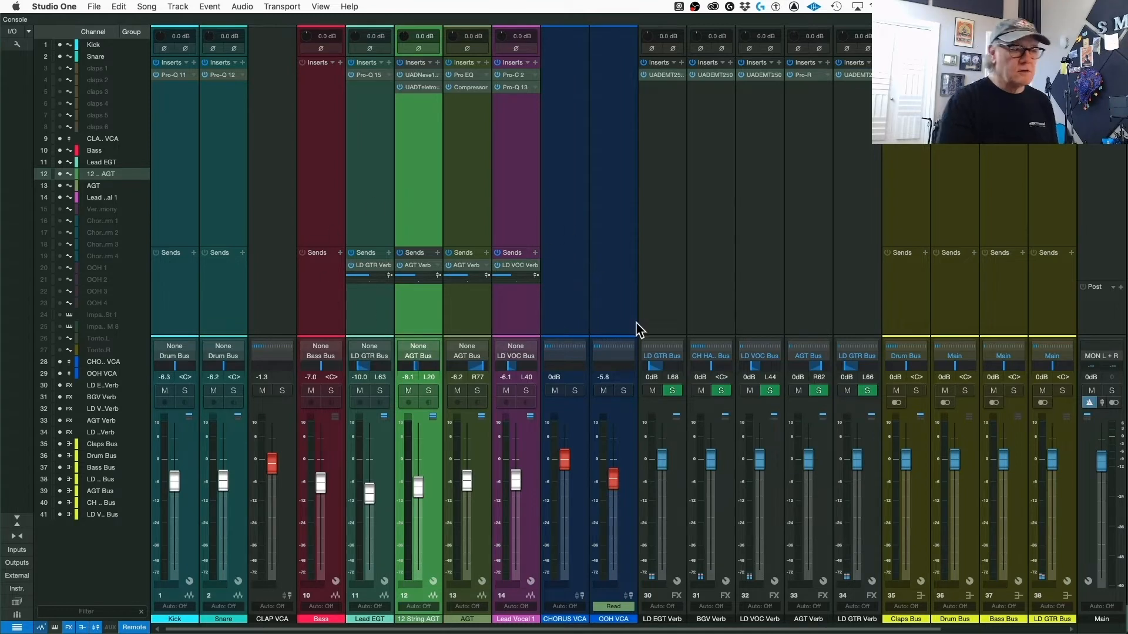
Step: Set the arrangement's loop range over Chorus 2, from about bar 26 to bar 29
key("F3")
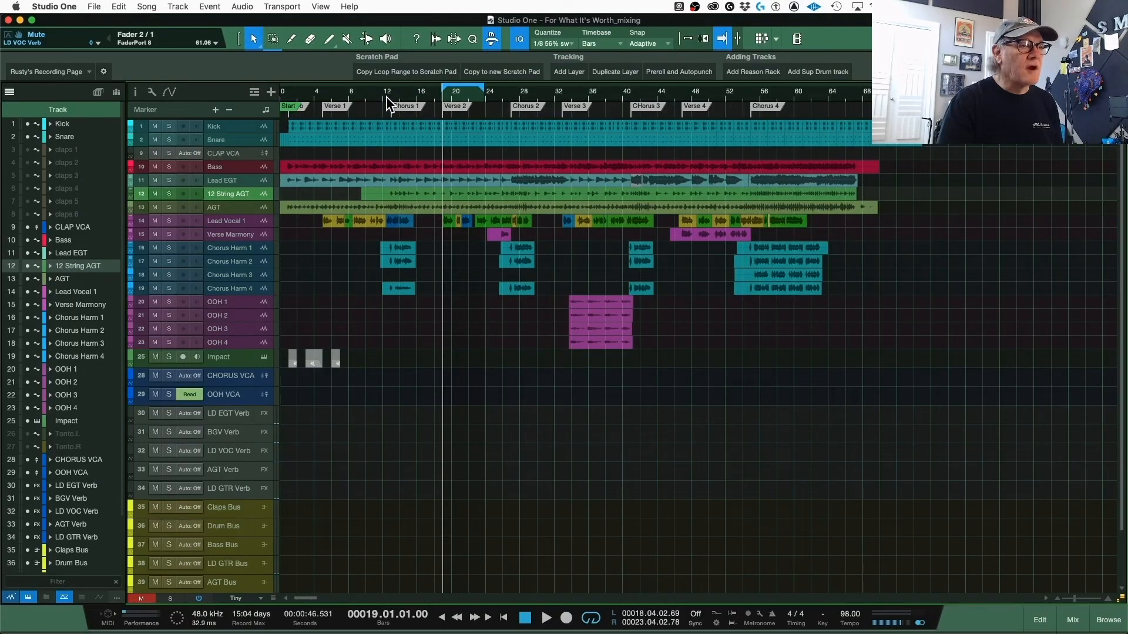
left_click_drag(503, 87, 542, 82)
key("KP_1")
key("e")
key("e")
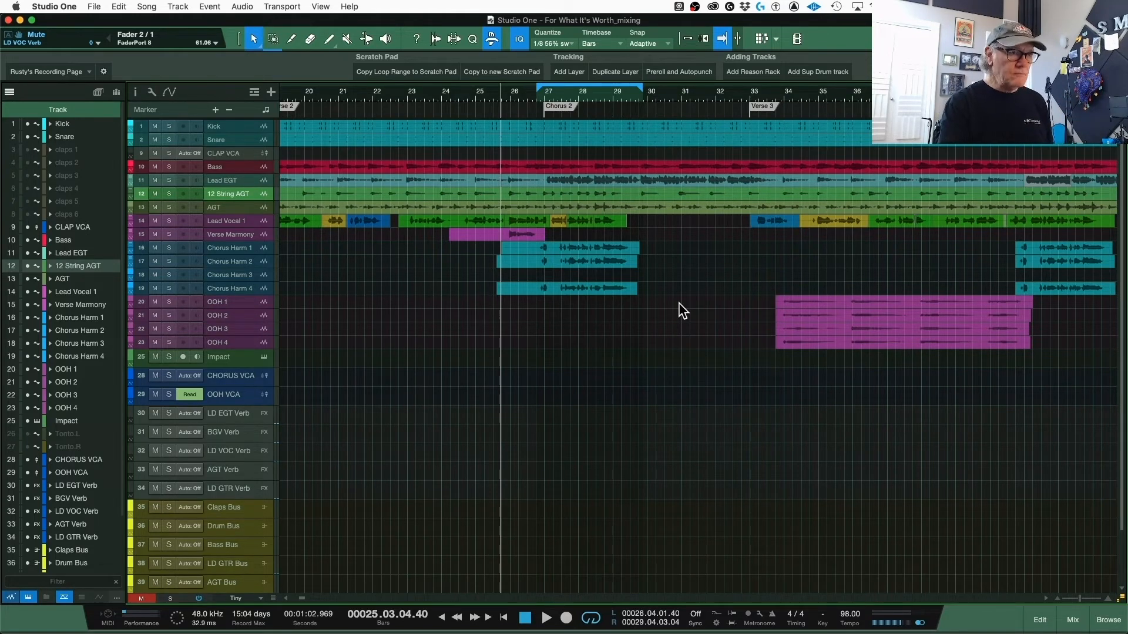
Step: Fine-tune the Chorus 2 loop to run from 26.03.02.93 to 29.03.03.75 and play it
key("shift+n")
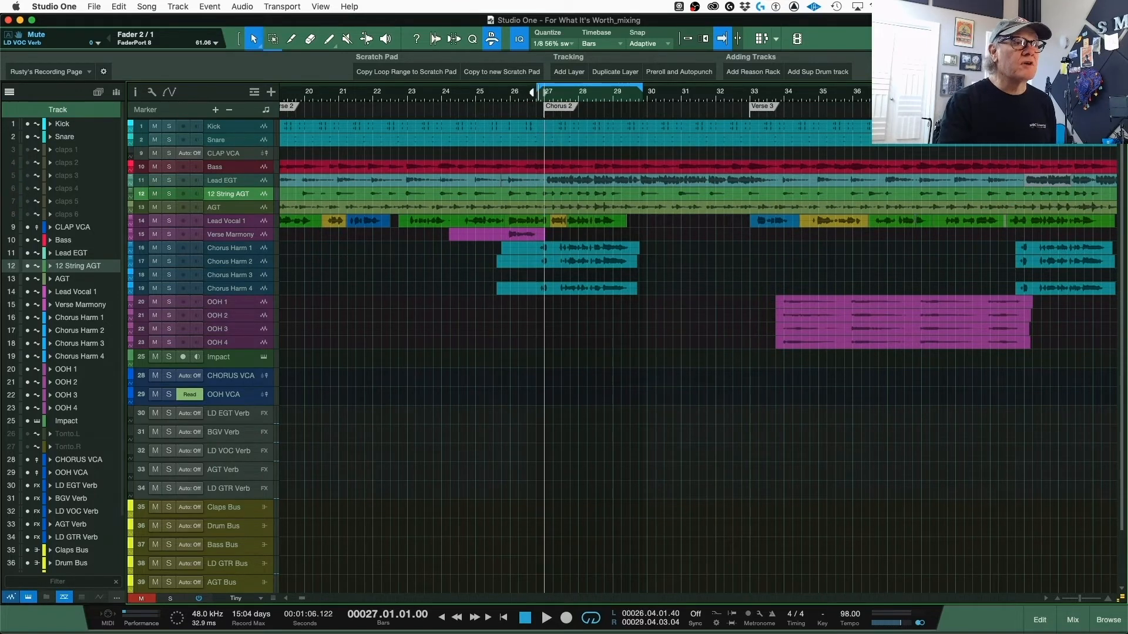
left_click_drag(536, 91, 531, 91)
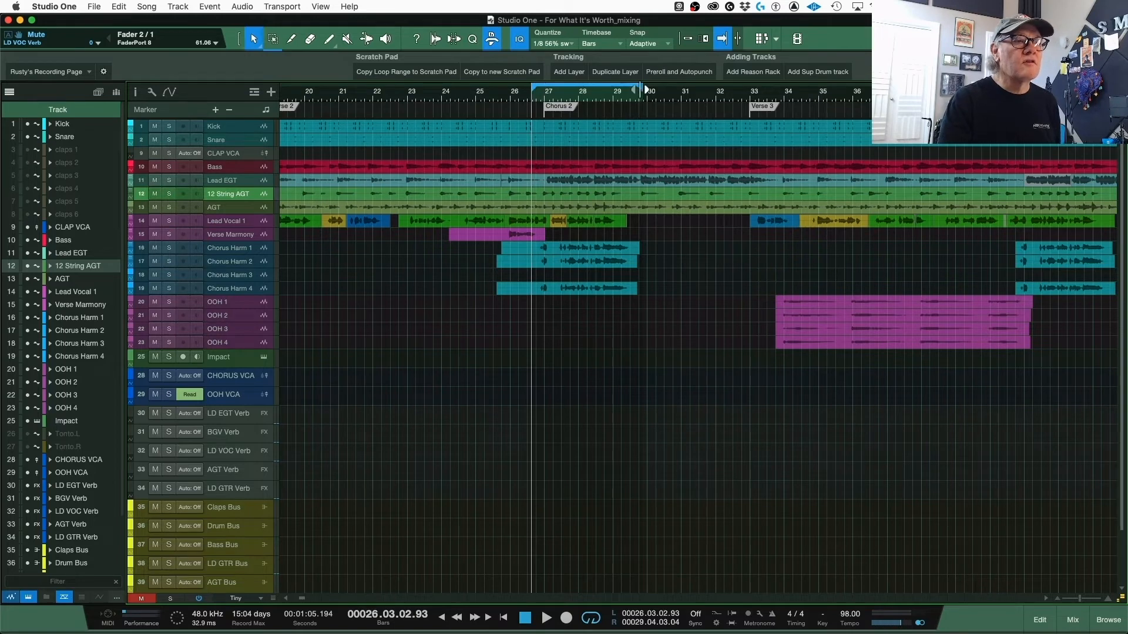
left_click_drag(642, 90, 636, 91)
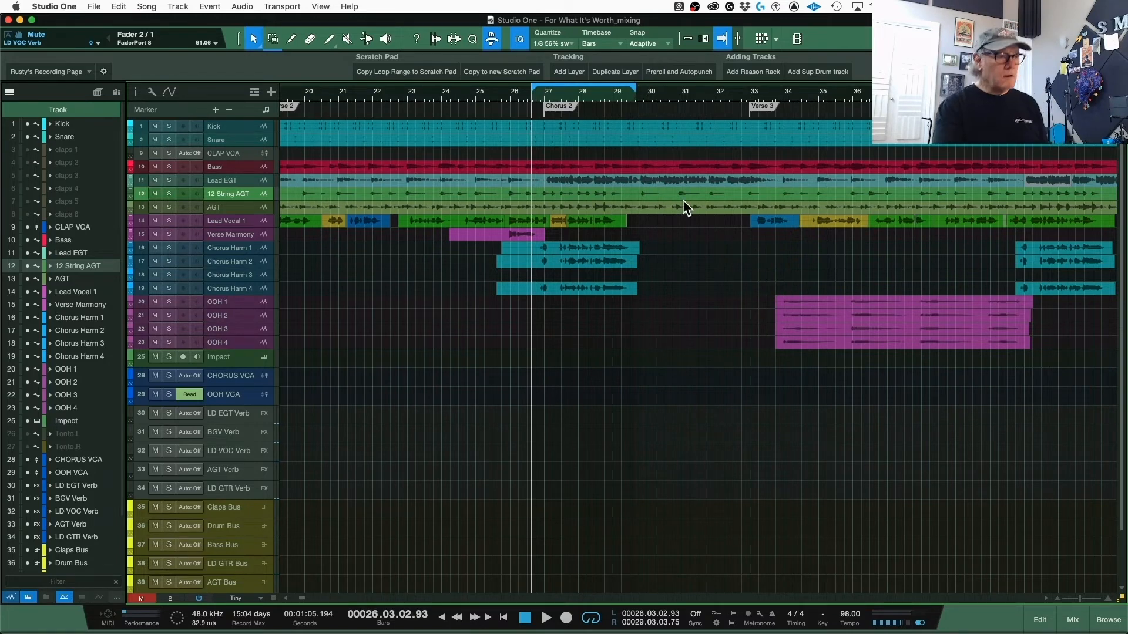
key("space")
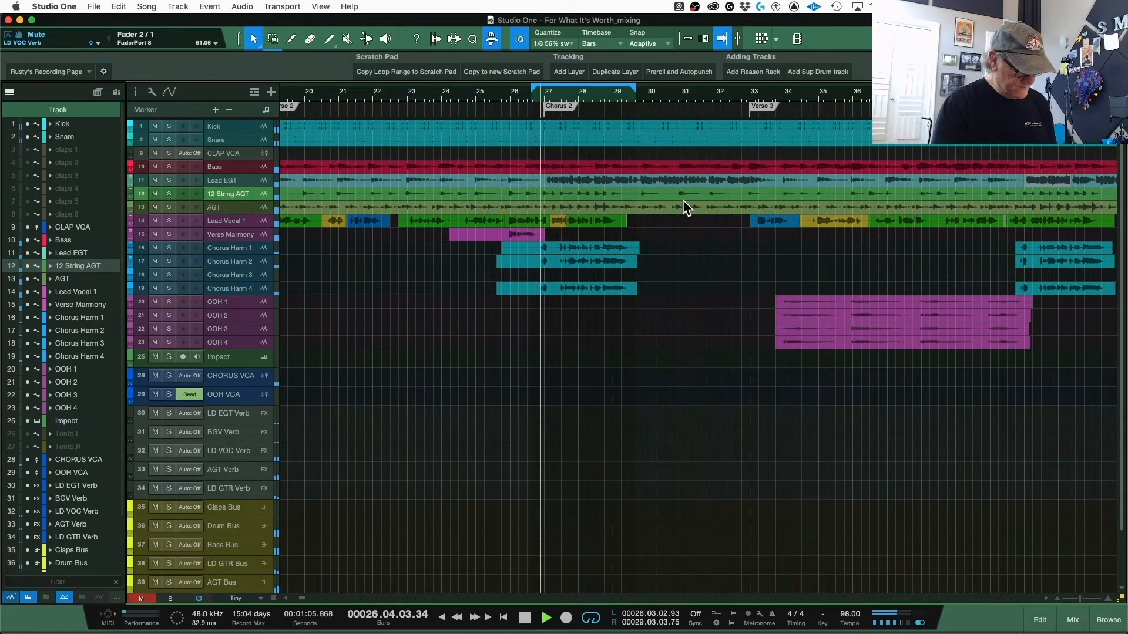
Step: Solo the four Chorus Harm channels in the console, narrow the solo to Chorus Harm 1 and 4, and audition the loop
key("F3")
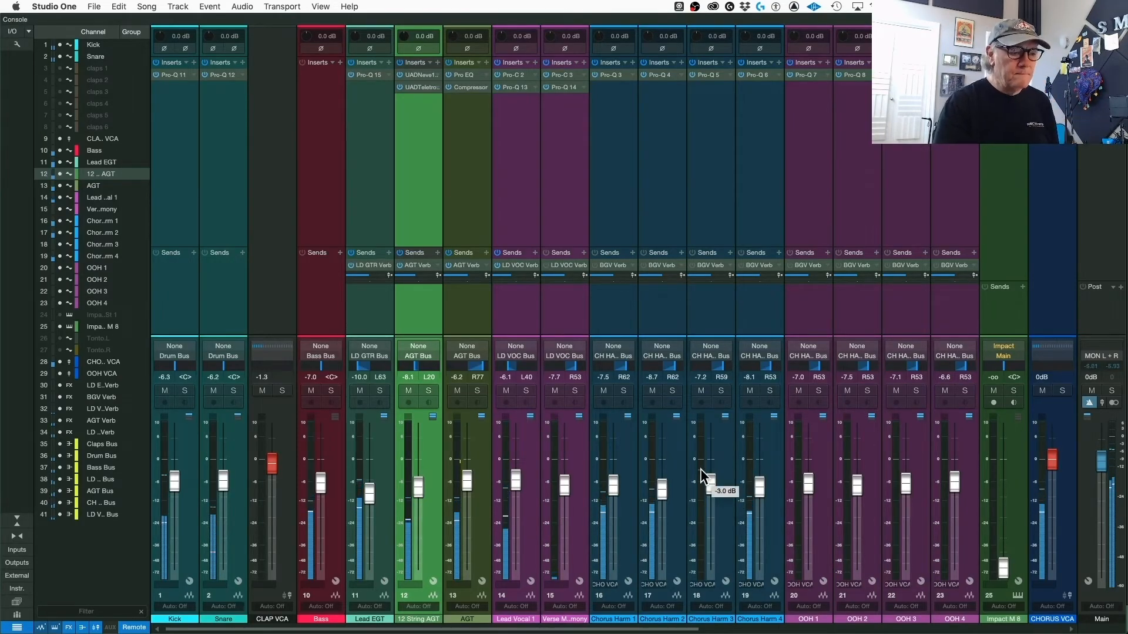
left_click(623, 390)
left_click(672, 391)
left_click(721, 391)
left_click(769, 391)
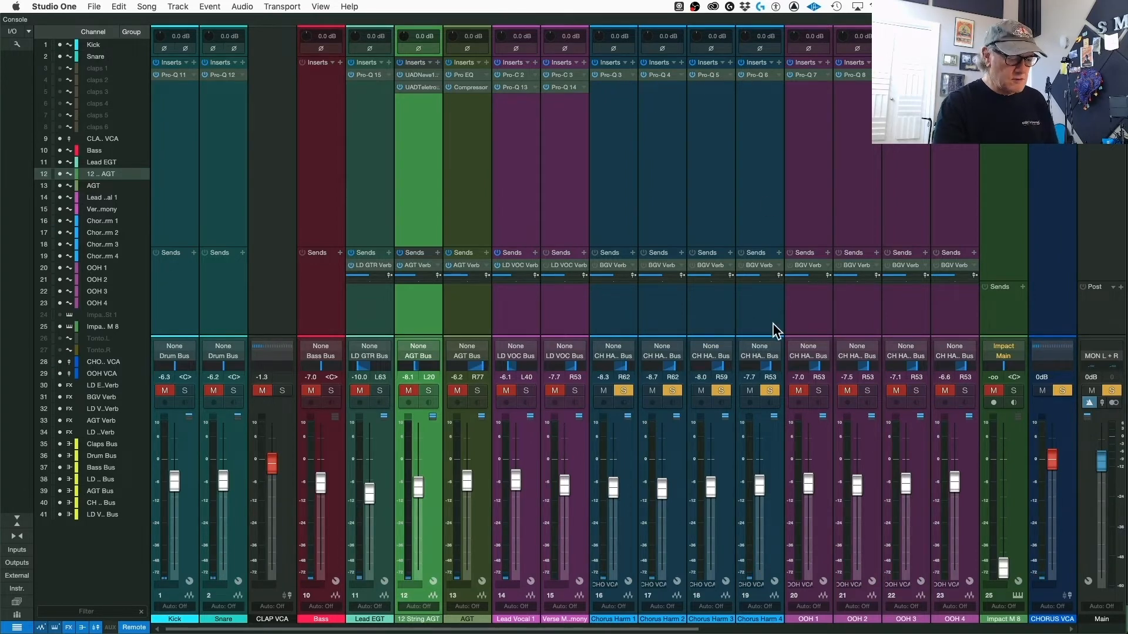
key("space")
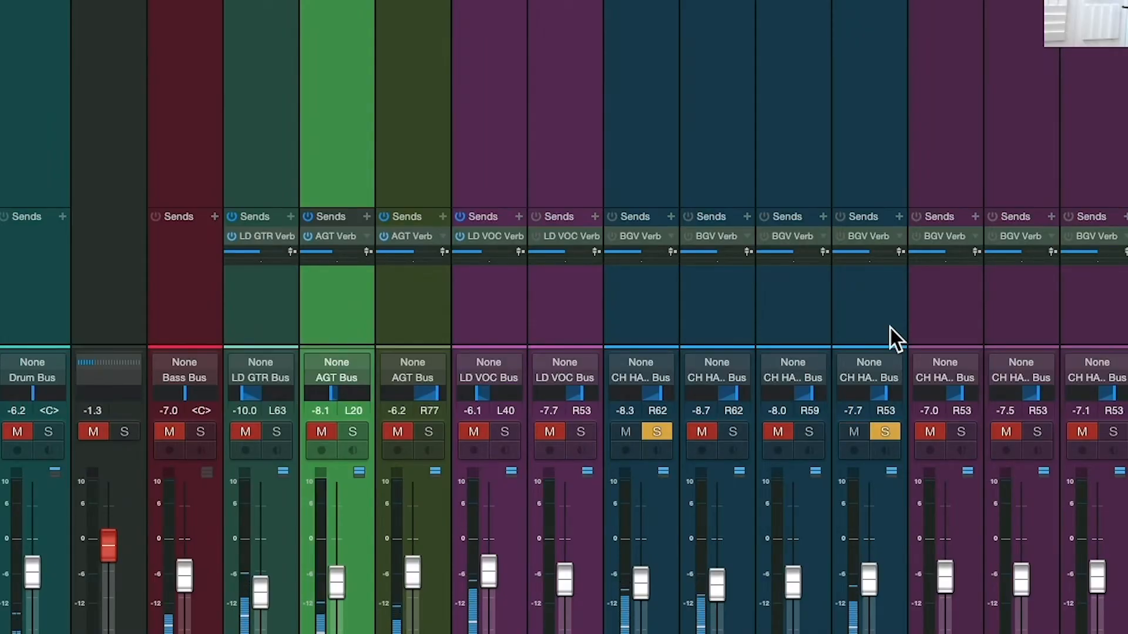
key("space")
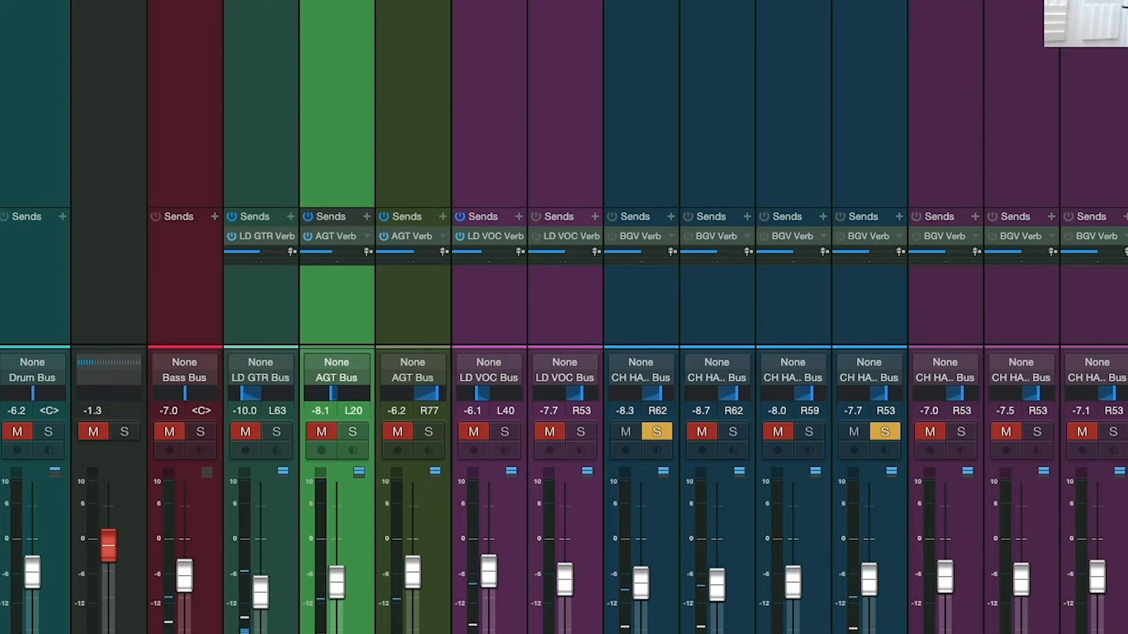
Step: Add a bell cut of about 2 dB near 3 kHz in Chorus Harm 1's Pro-Q 3
left_click(640, 631)
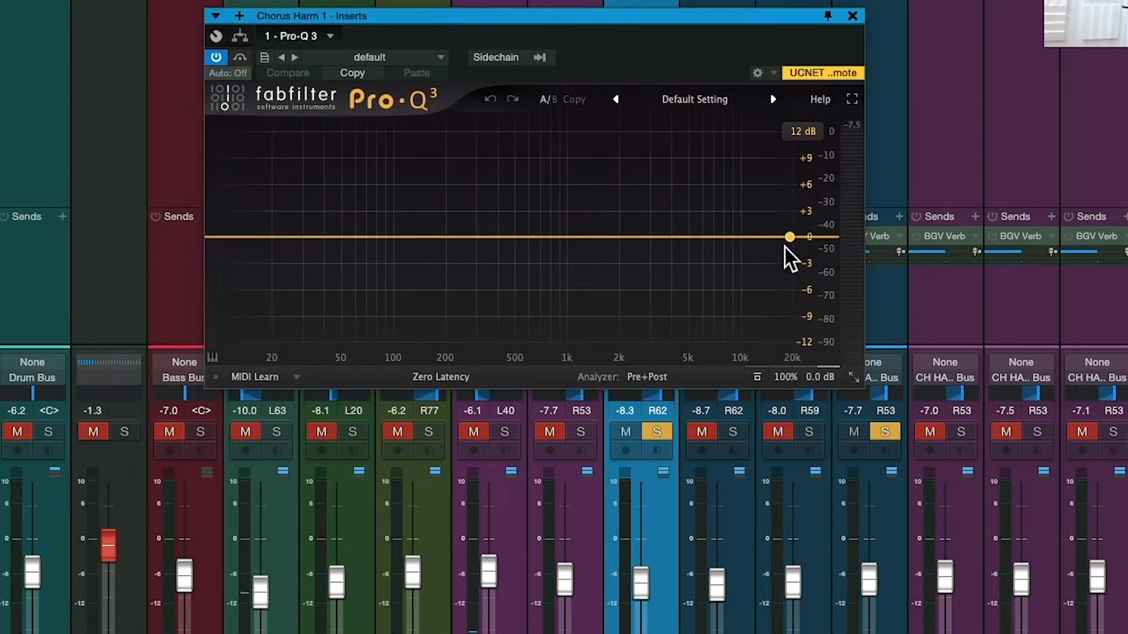
left_click(650, 242)
left_click_drag(650, 242, 647, 263)
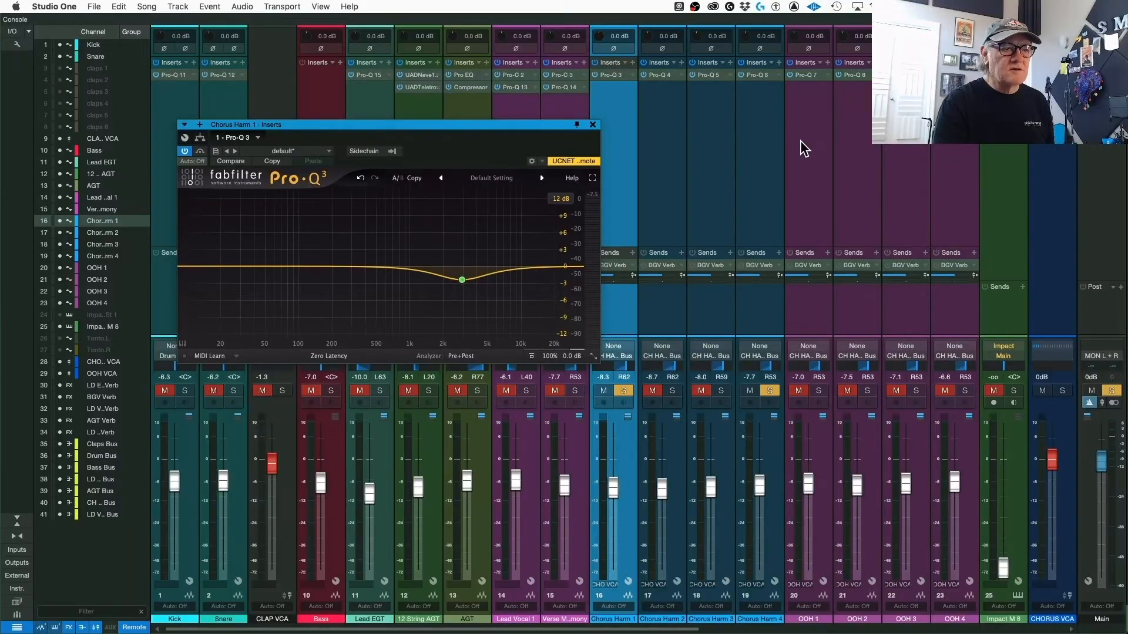
Step: Add a bell cut of about 1.7 dB at 2972.7 Hz in Chorus Harm 4's Pro-Q and play the loop
left_click(759, 146)
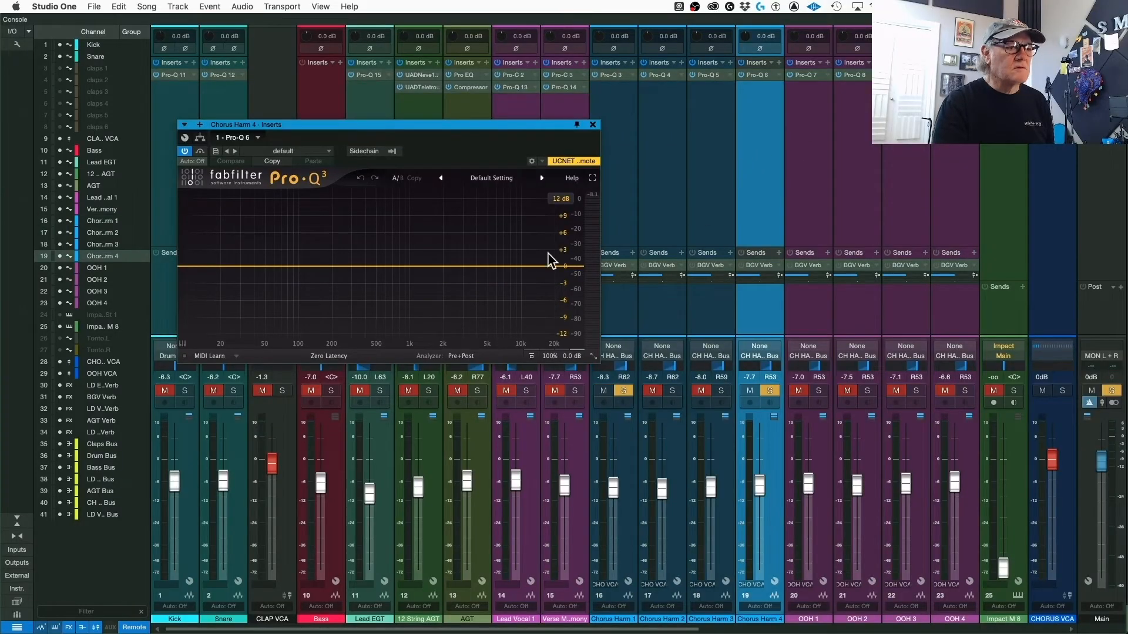
left_click_drag(463, 266, 462, 274)
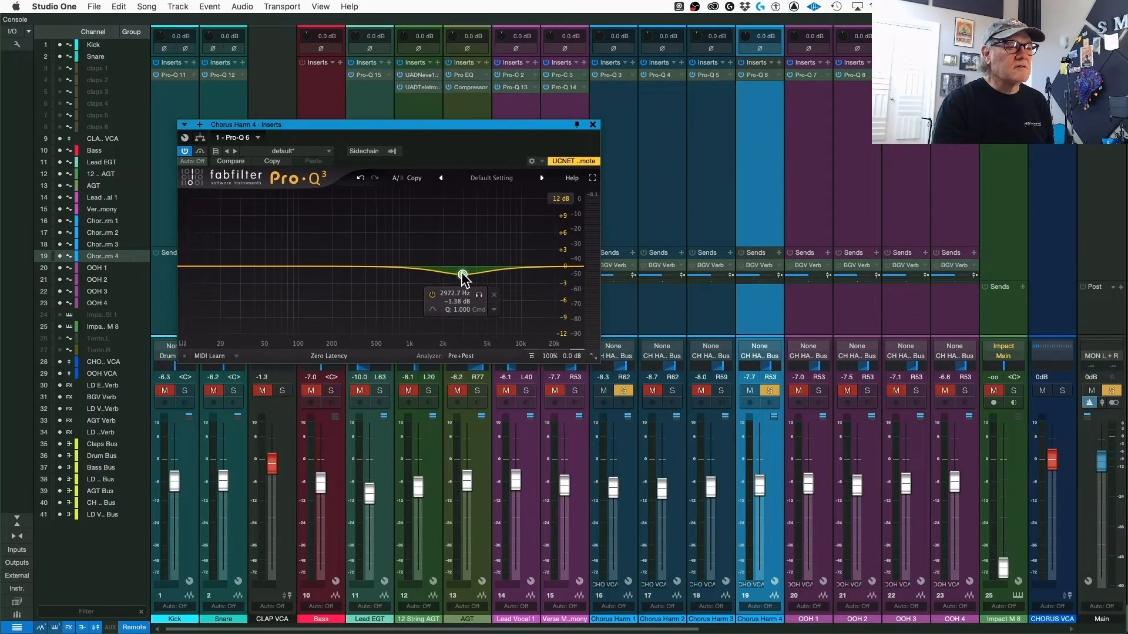
key("space")
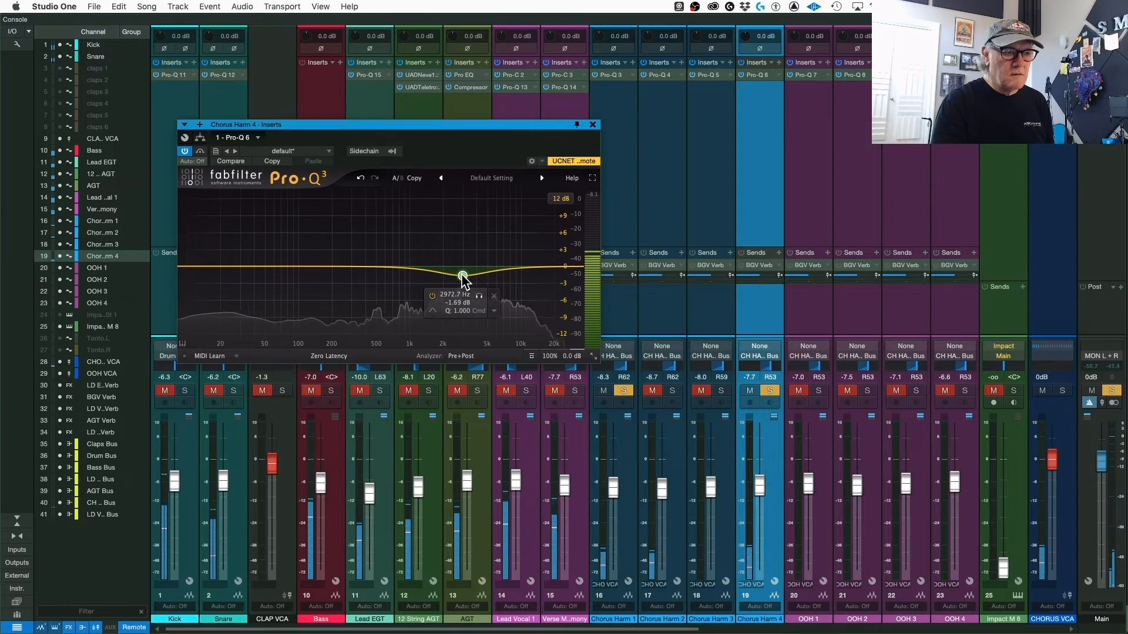
left_click(463, 275)
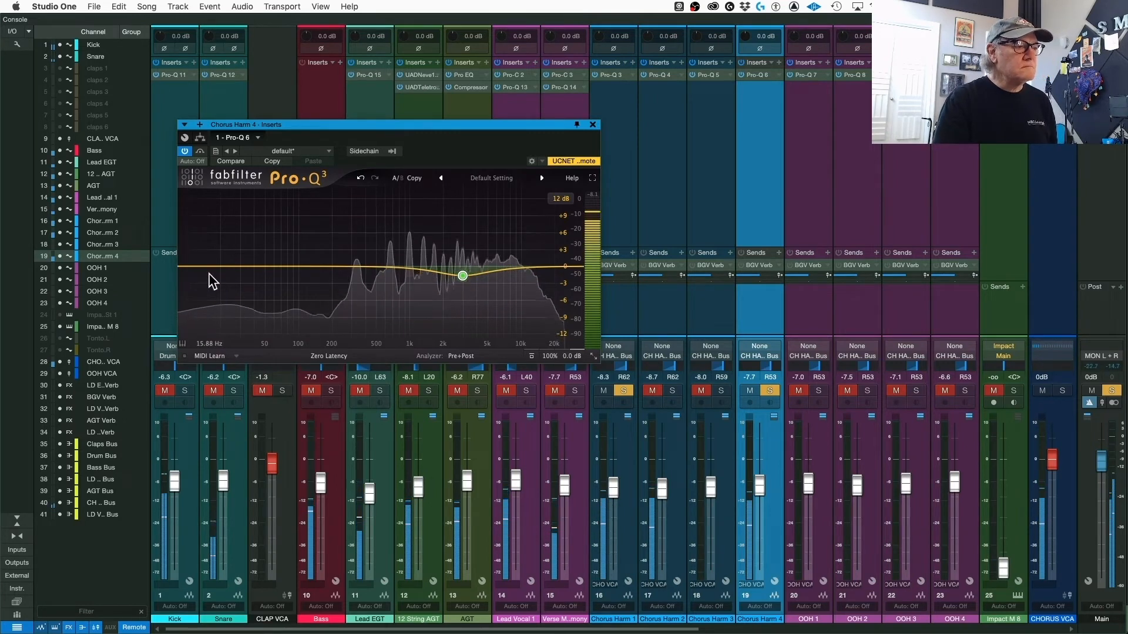
Step: Add a 12 dB/oct low cut at about 100 Hz in Chorus Harm 4's Pro-Q during playback
left_click(228, 270)
left_click_drag(234, 268, 303, 277)
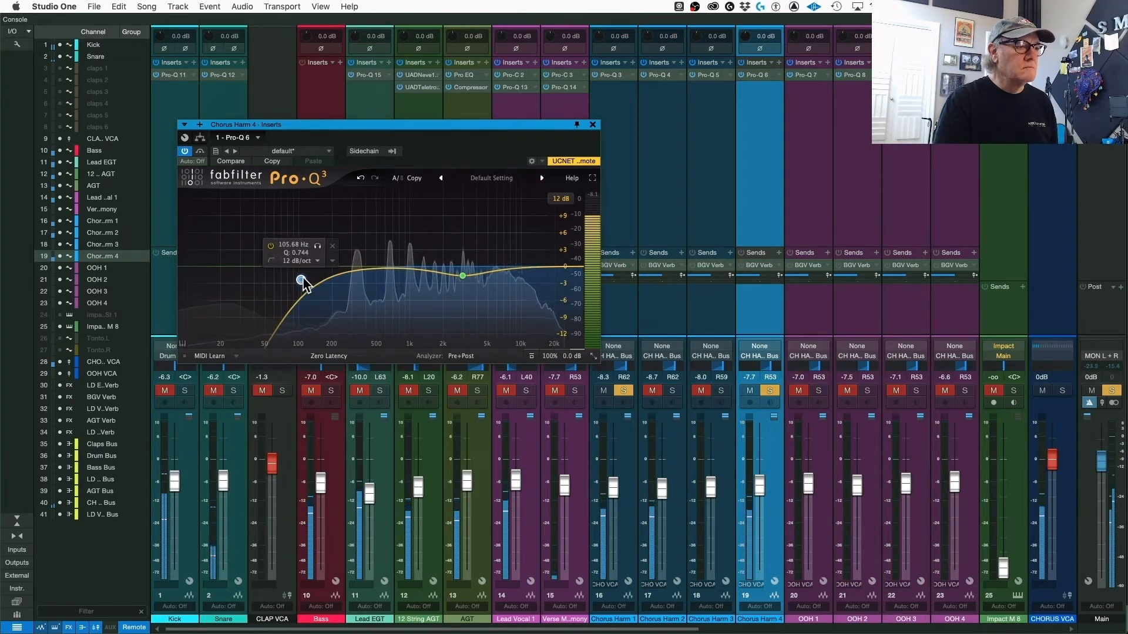
left_click_drag(301, 280, 316, 272)
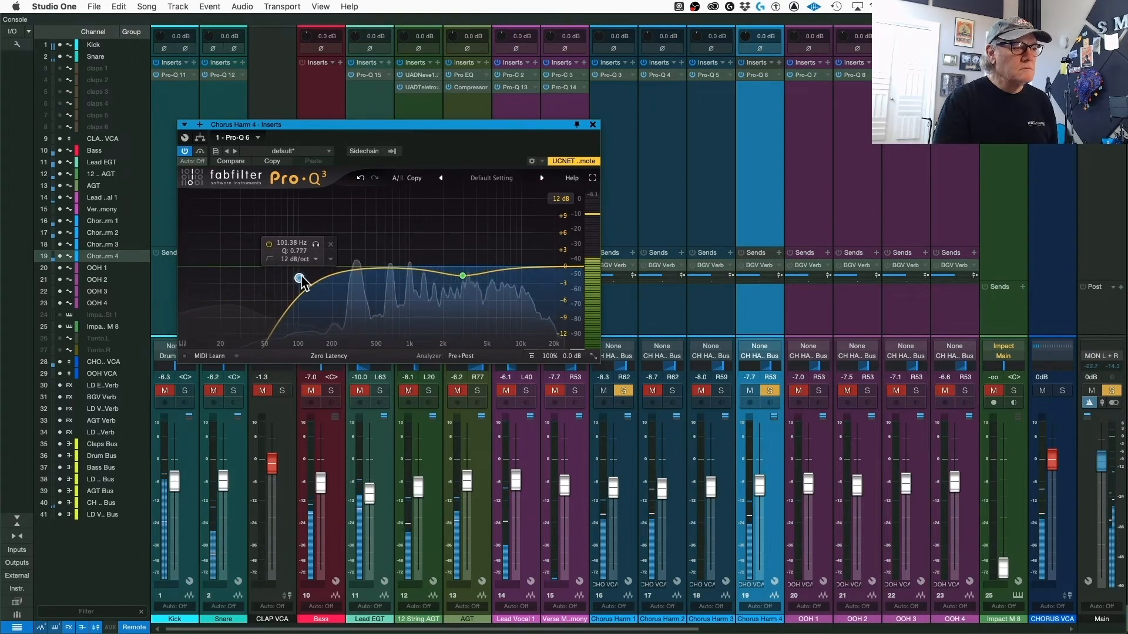
Step: Add a bell cut of about 1.1 dB at 584 Hz in Chorus Harm 4's Pro-Q during playback
left_click(384, 271)
left_click_drag(384, 276, 383, 277)
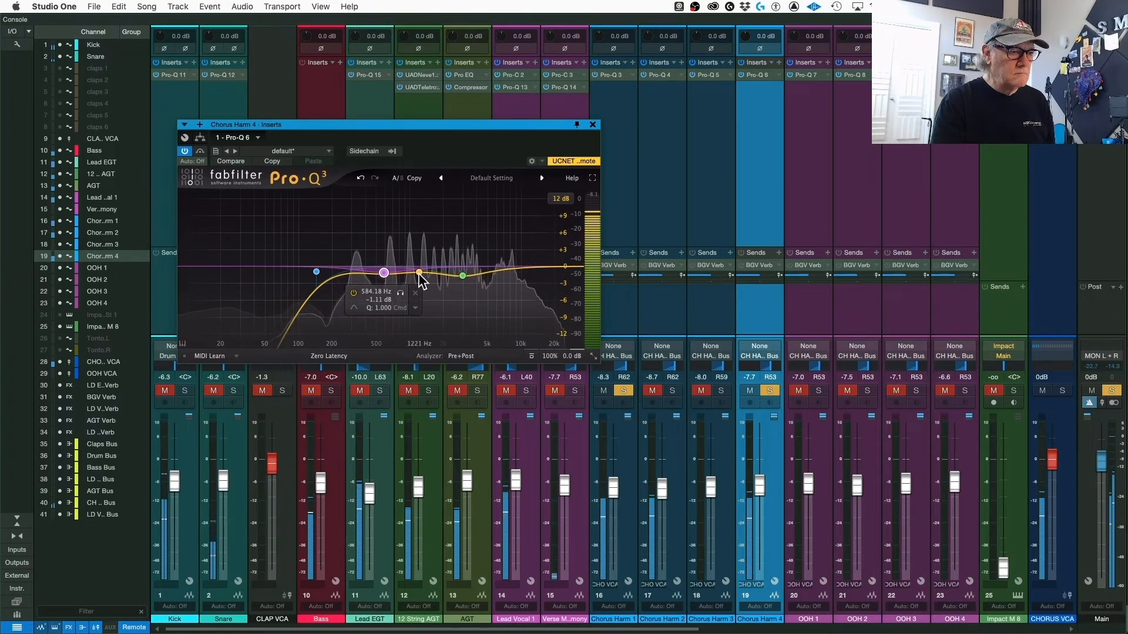
left_click(420, 260)
left_click_drag(419, 259, 419, 265)
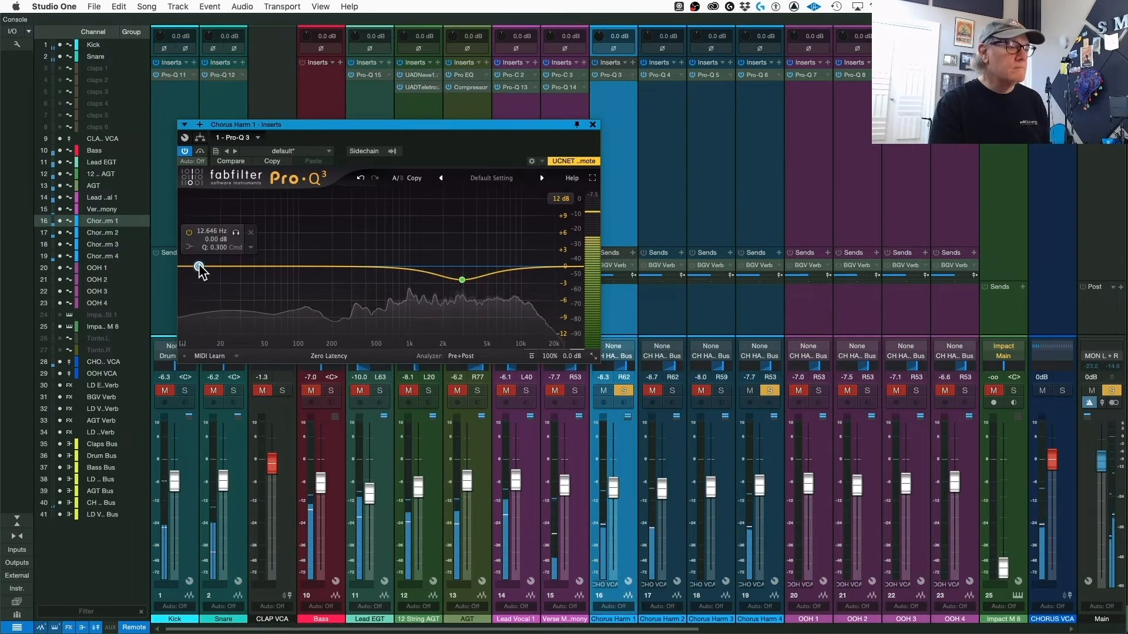
Step: Delete the flat low-shelf band in Chorus Harm 1's Pro-Q and add a 12 dB/oct low cut at about 89 Hz
right_click(198, 266)
left_click(226, 346)
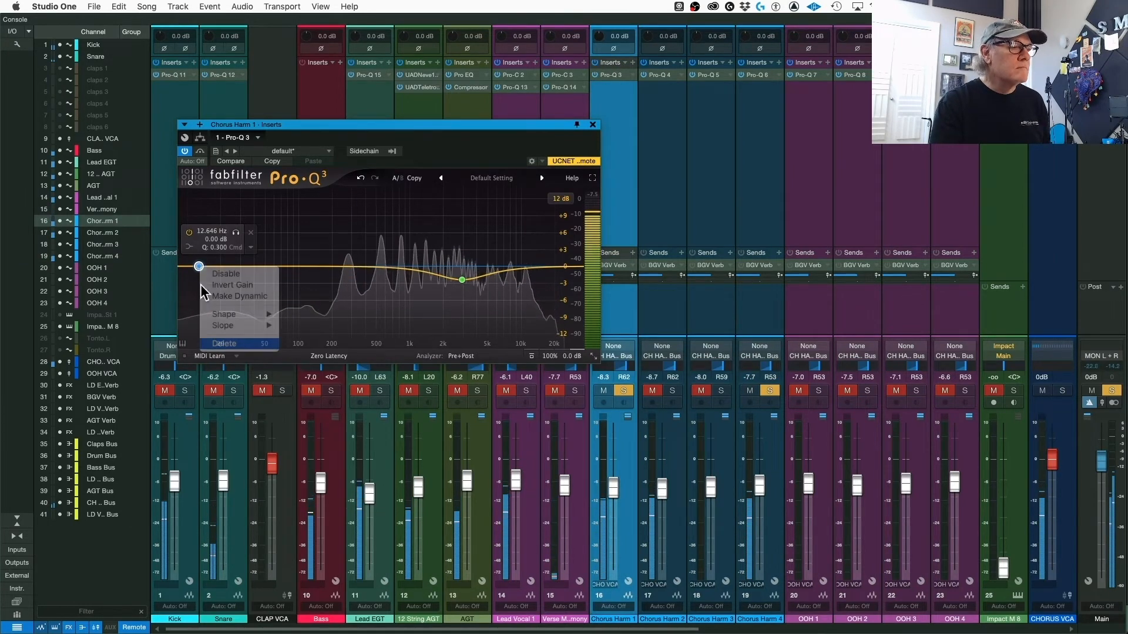
left_click(191, 267)
left_click_drag(191, 268, 293, 275)
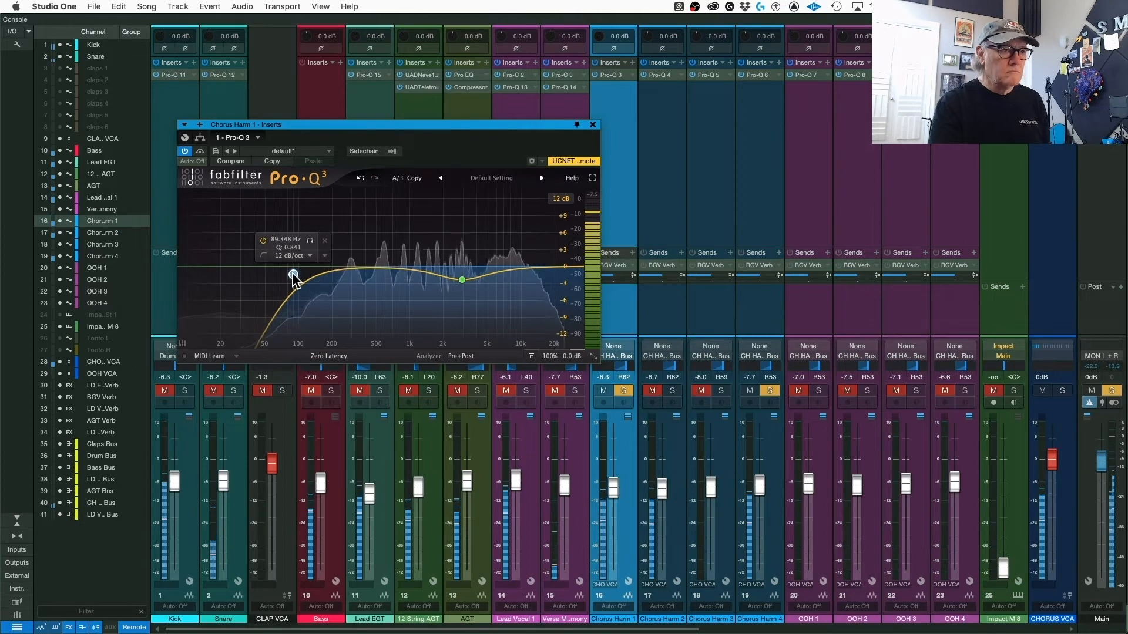
left_click(462, 280)
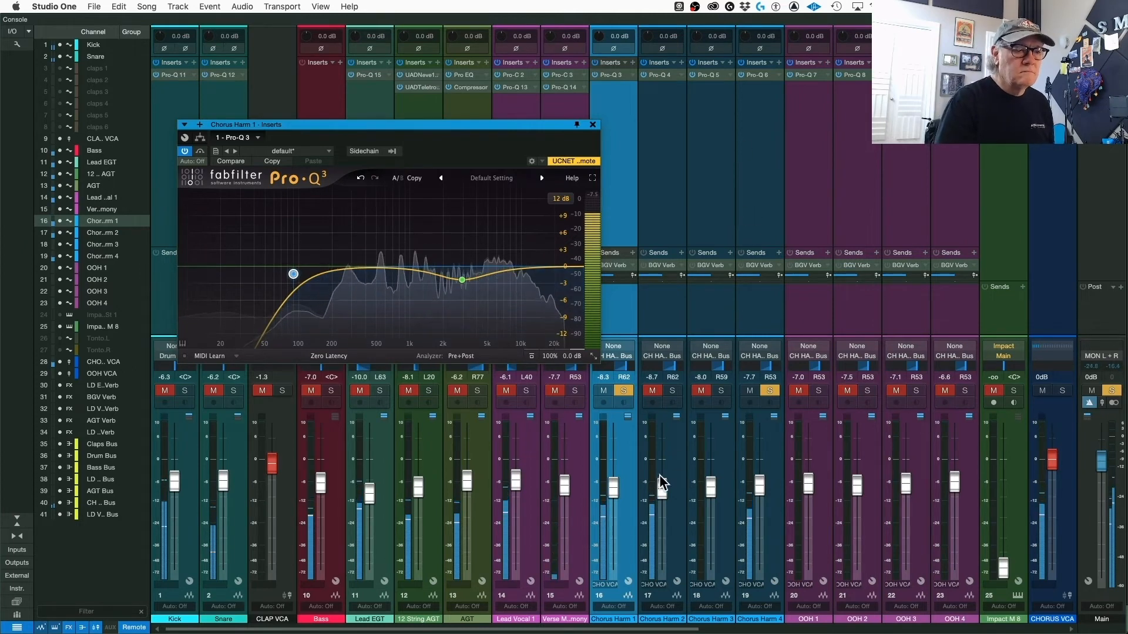
Step: Solo Chorus Harm 2 along with Chorus Harm 1 and 4 and lower its level to about -9.0 dB
left_click(672, 392)
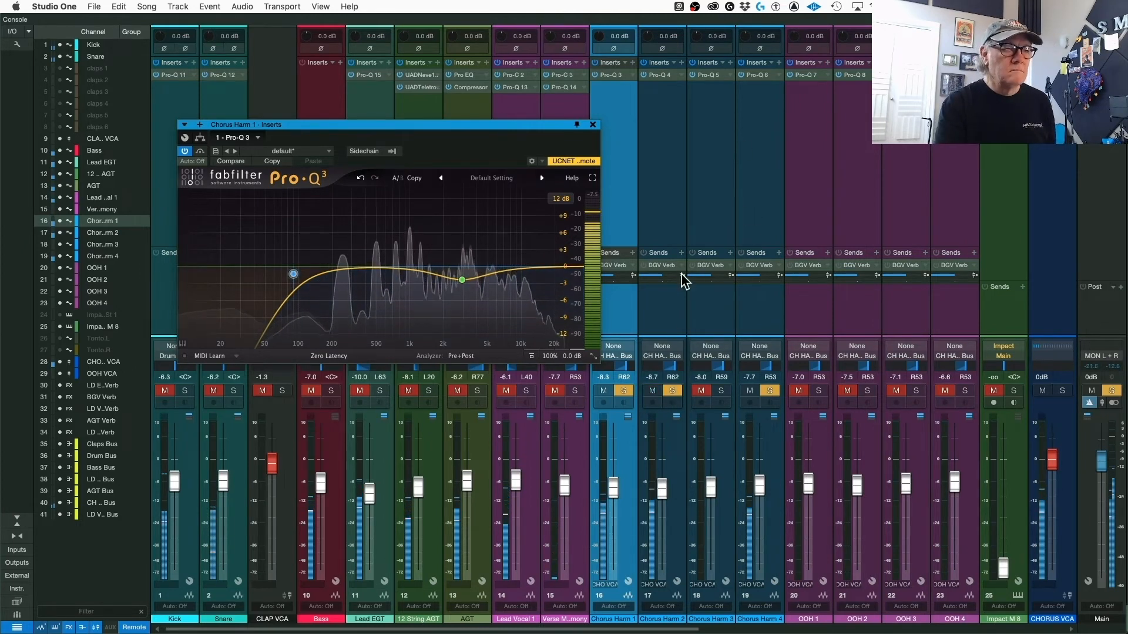
scroll(663, 498, "down", 2)
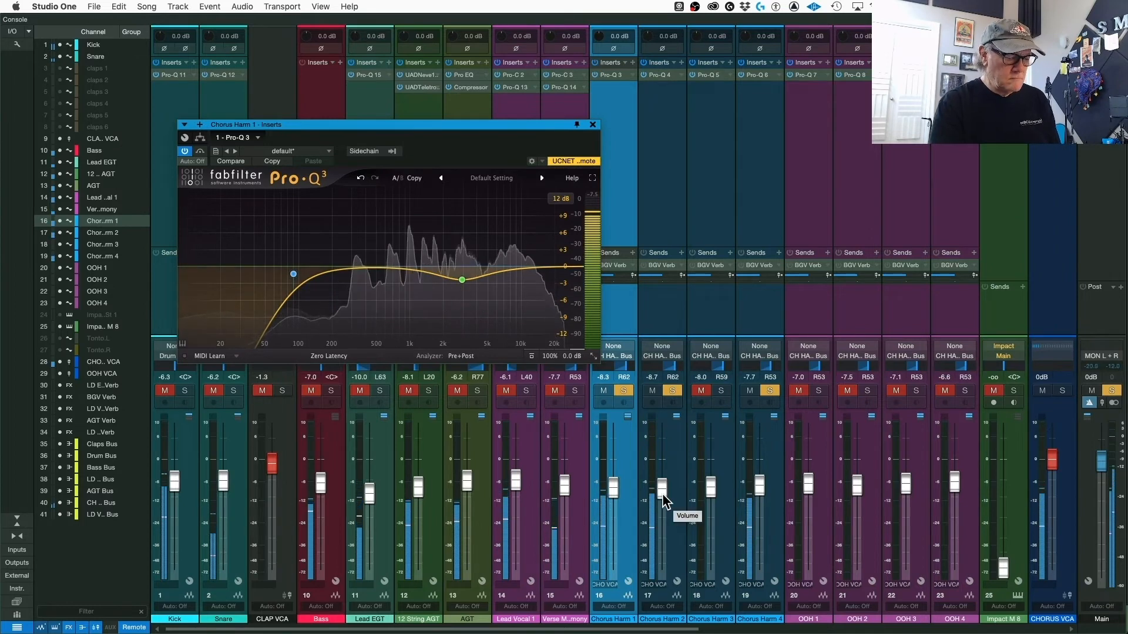
scroll(663, 498, "up", 1)
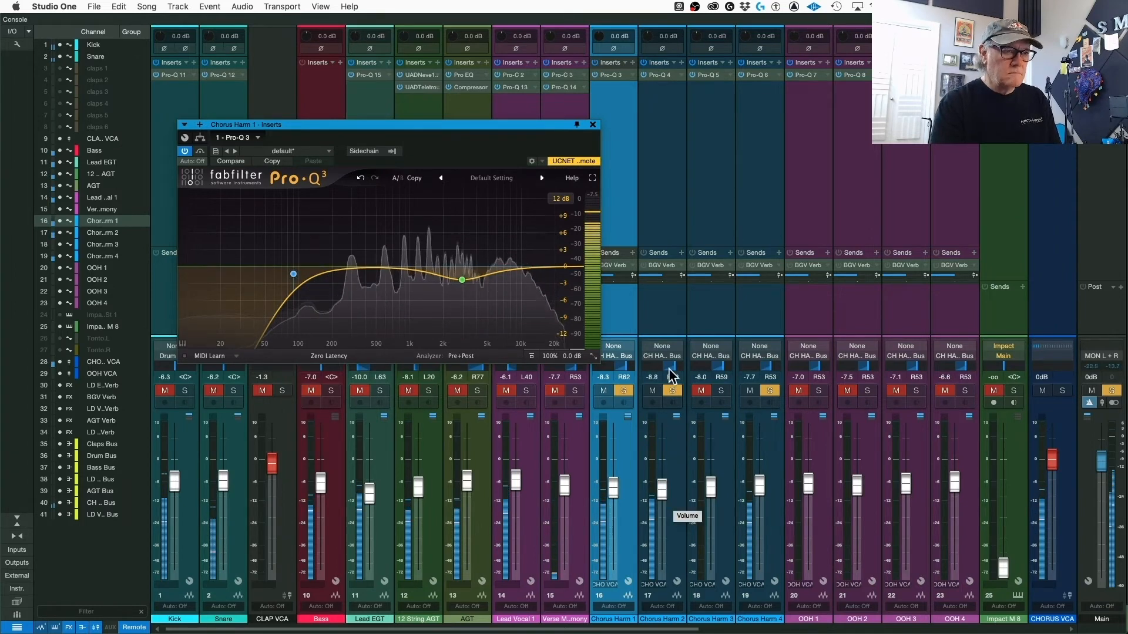
Step: In Chorus Harm 2's Pro-Q, add a 2.3 dB bell cut at about 2332 Hz and a 12 dB/oct low cut at about 89 Hz
left_click(661, 75)
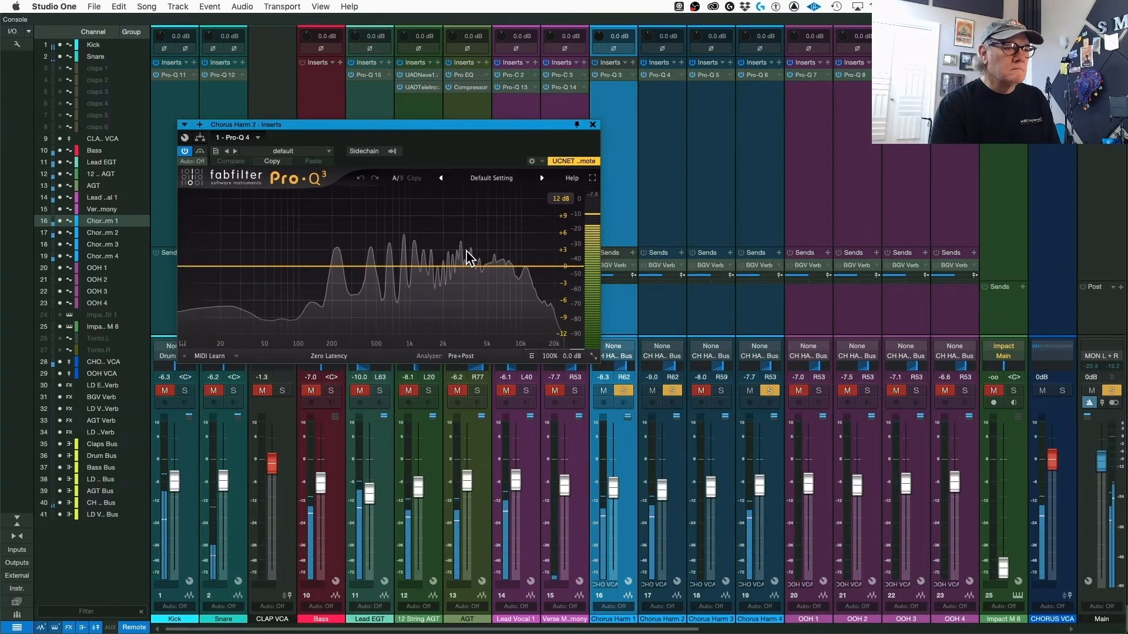
left_click_drag(455, 246, 449, 280)
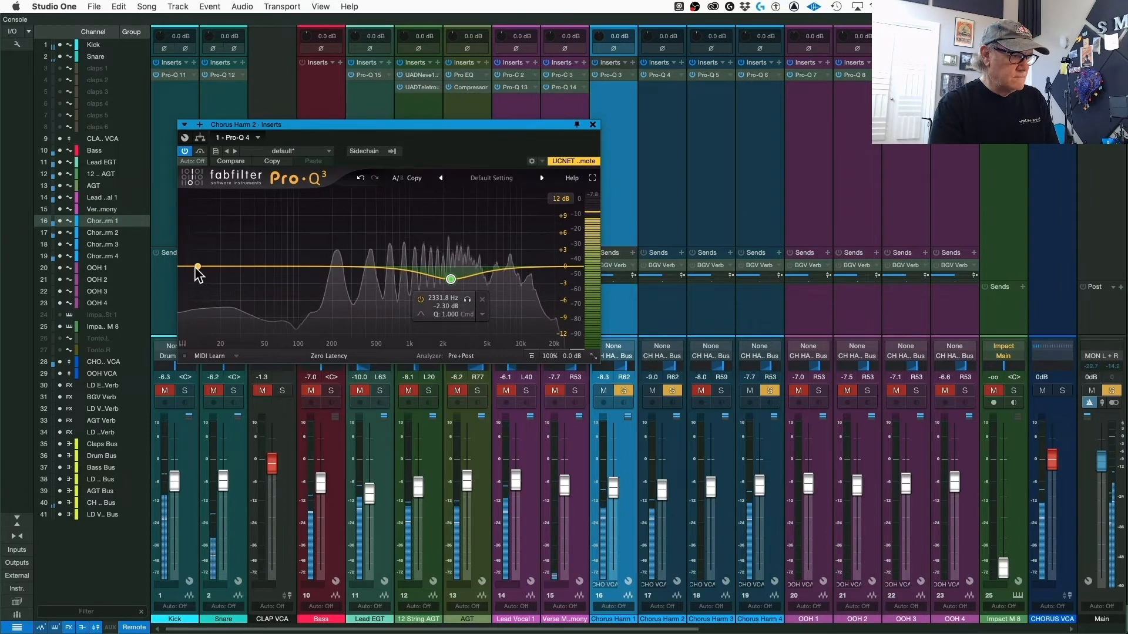
left_click_drag(186, 270, 289, 278)
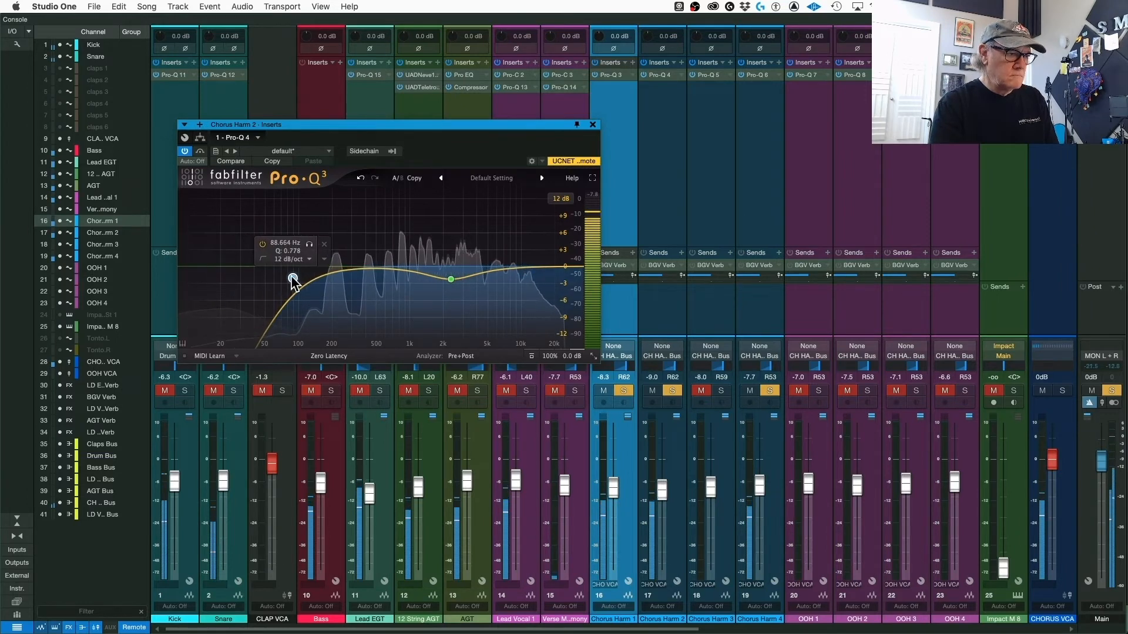
mouse_move(446, 286)
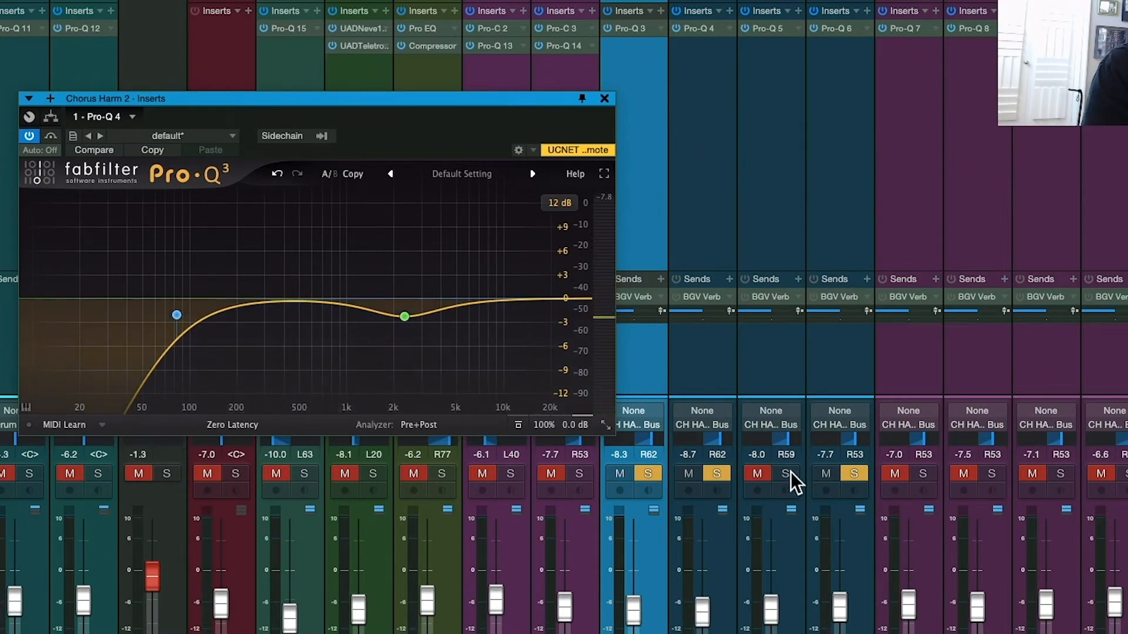
Step: Copy Chorus Harm 2's Pro-Q settings to Chorus Harm 3's Pro-Q, clear the solo and close the plug-in window
left_click(787, 176)
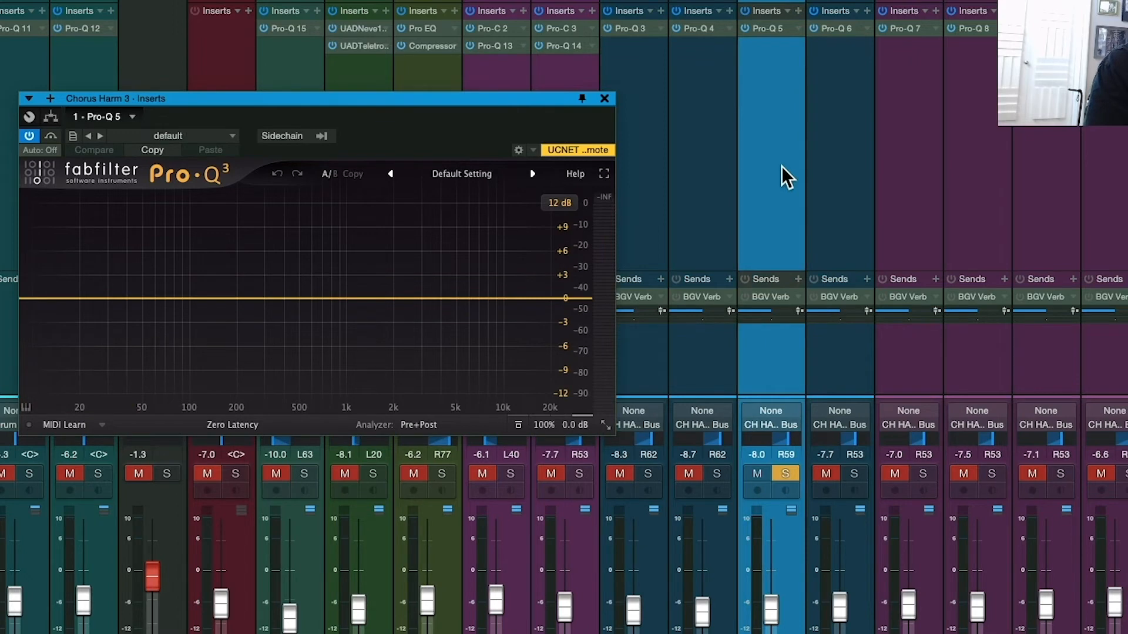
left_click(698, 30)
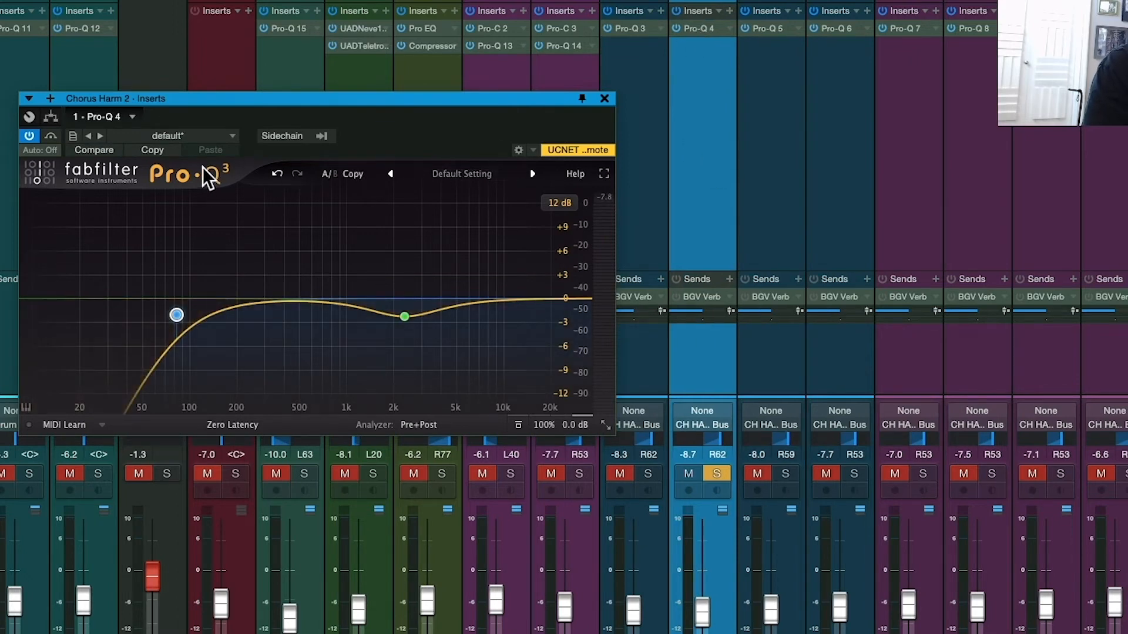
left_click(151, 152)
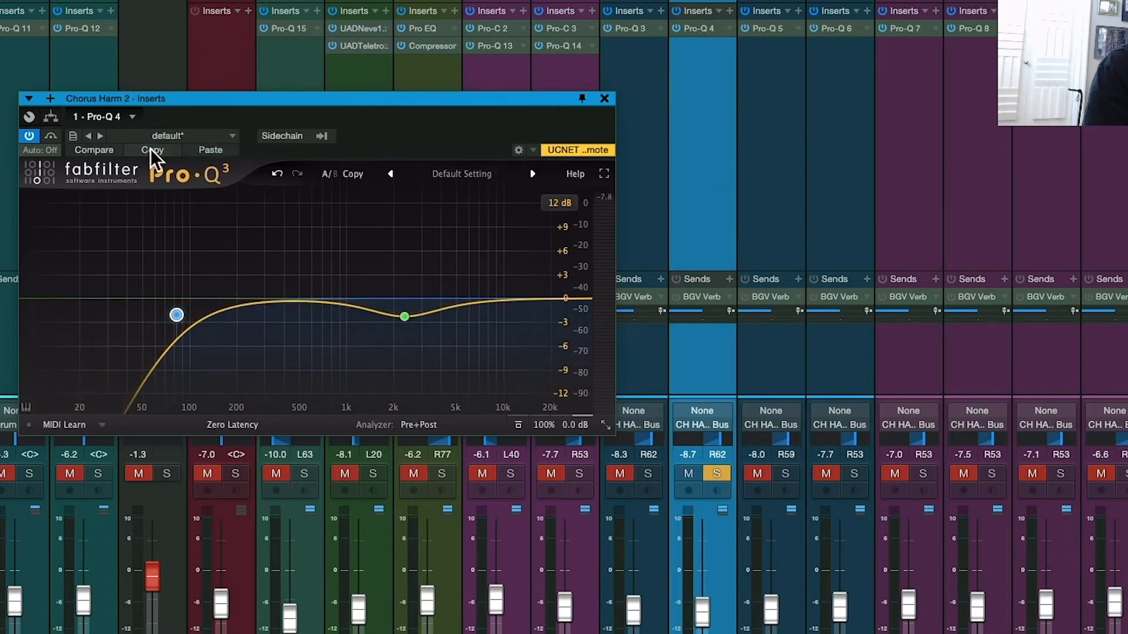
left_click(768, 31)
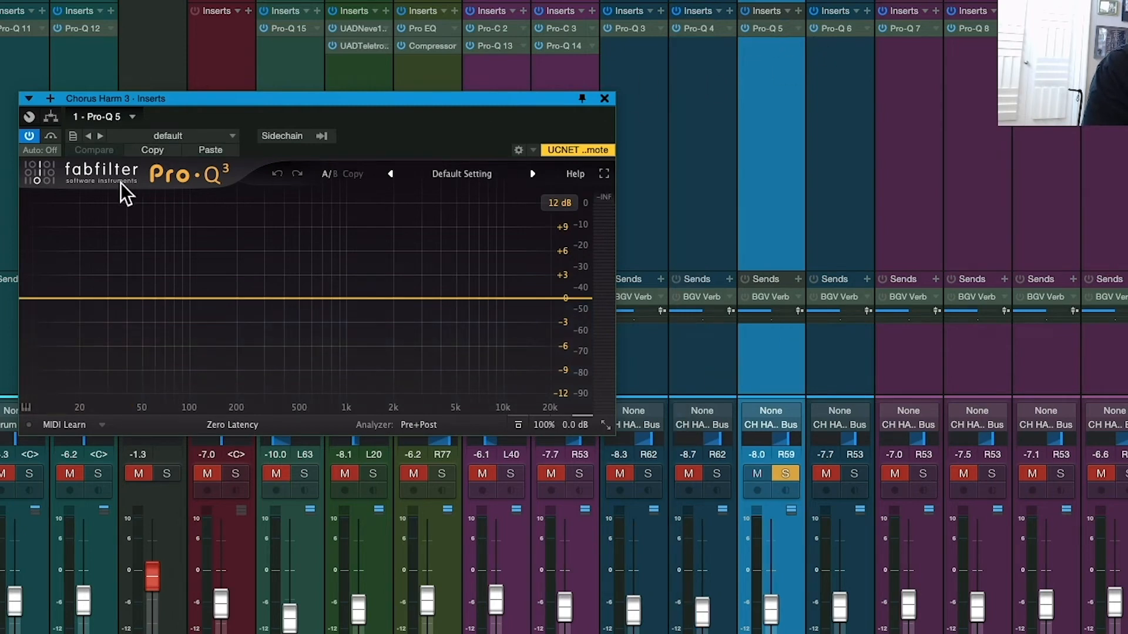
left_click(210, 150)
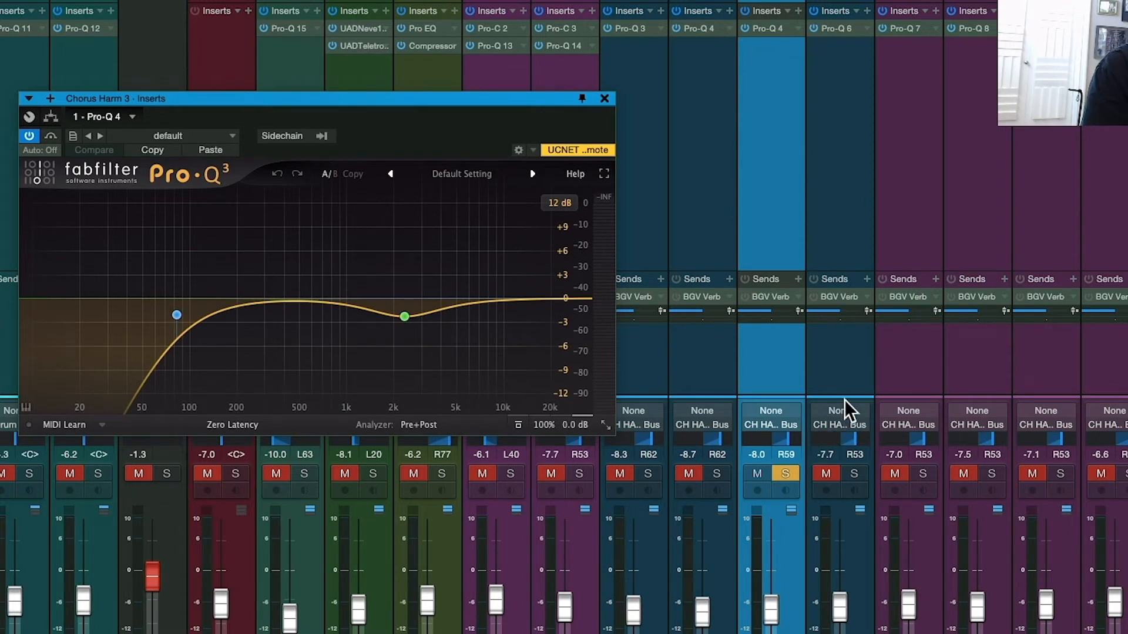
left_click(787, 475)
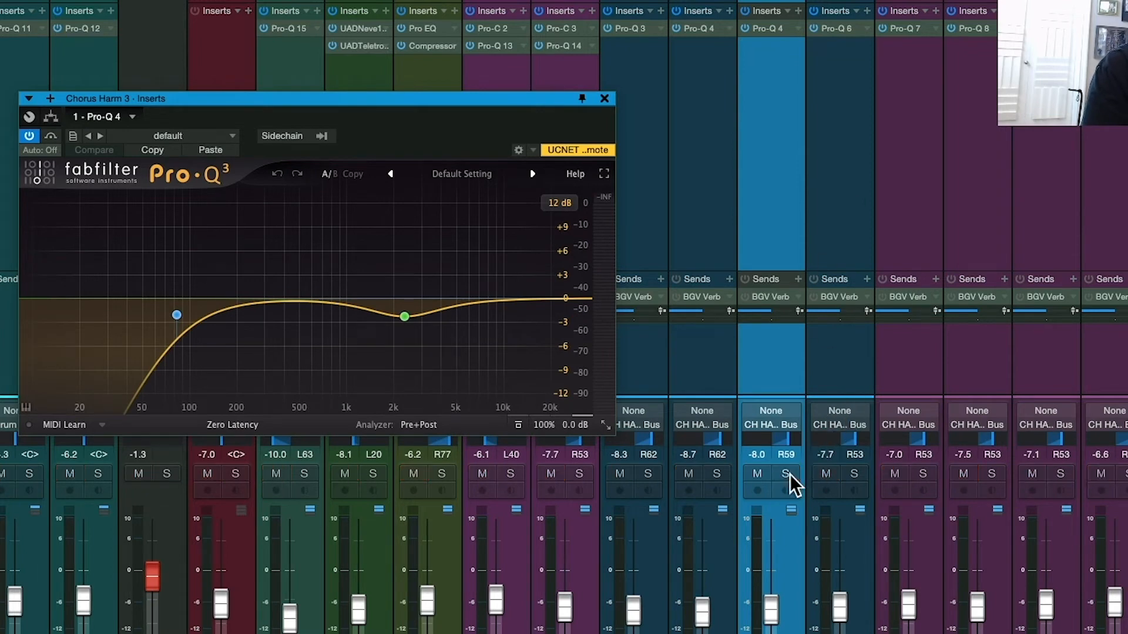
left_click(605, 99)
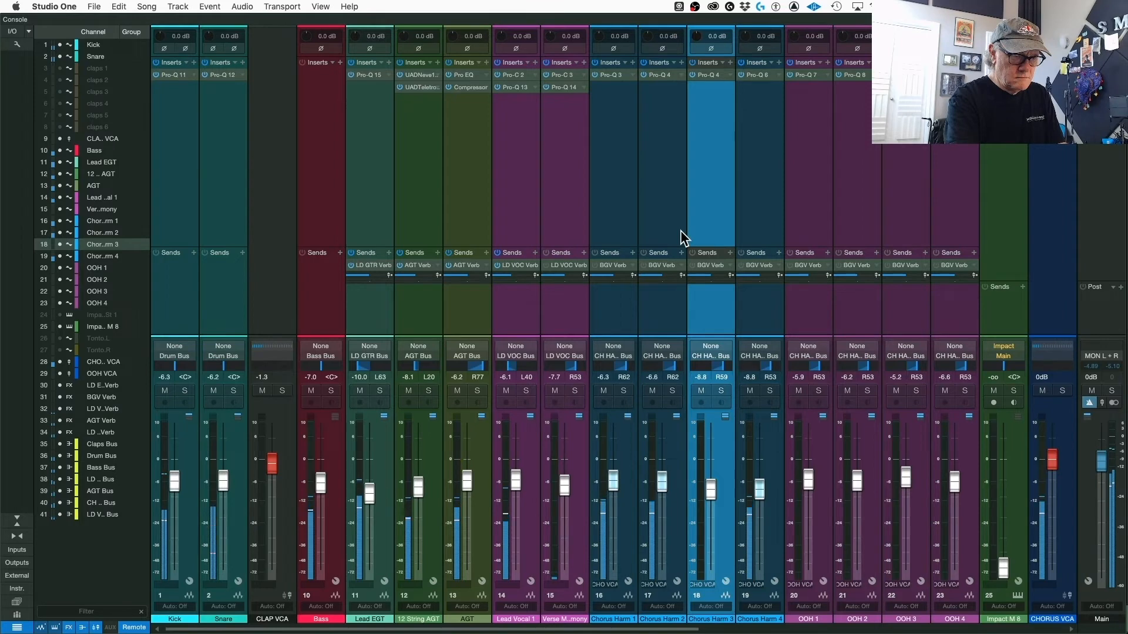
Step: With Chorus Harm 1, 2 and 4 soloed, set BGV Verb's EMT 250 to 20 ms predelay, x0.5 low decay, x0.50 high decay and 2.0 s decay time
left_click(769, 391)
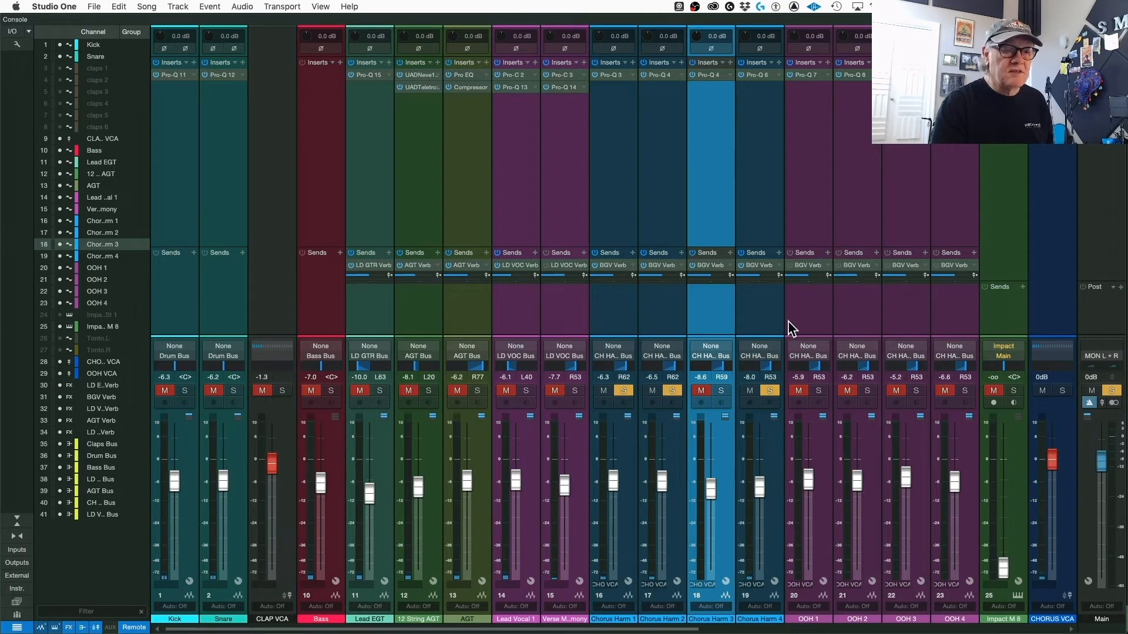
scroll(788, 321, "right", 10)
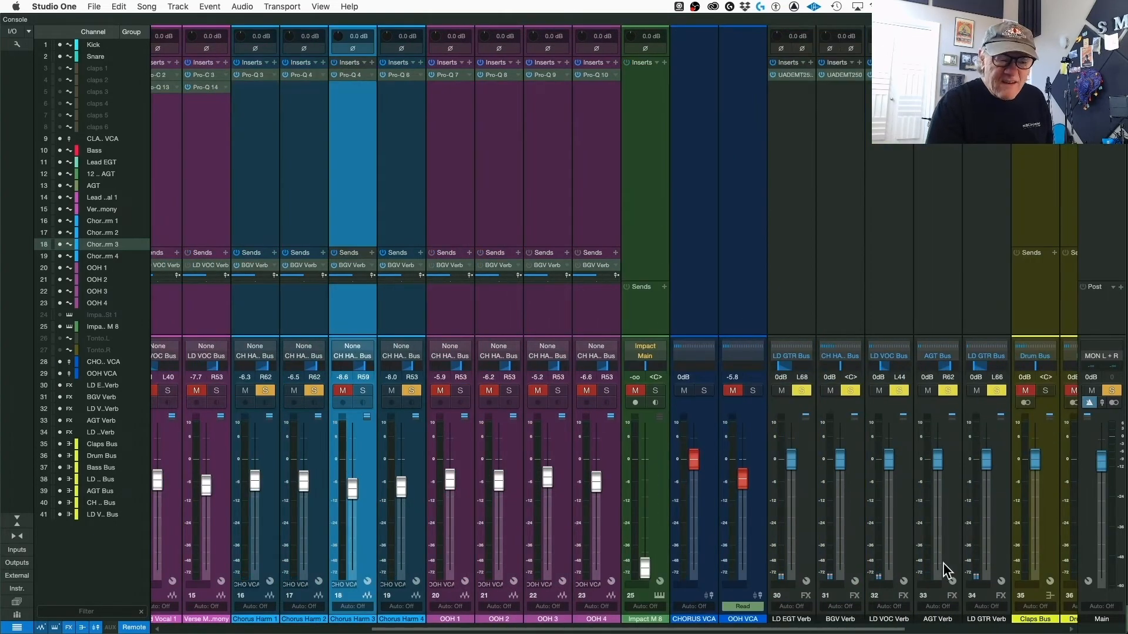
left_click(837, 75)
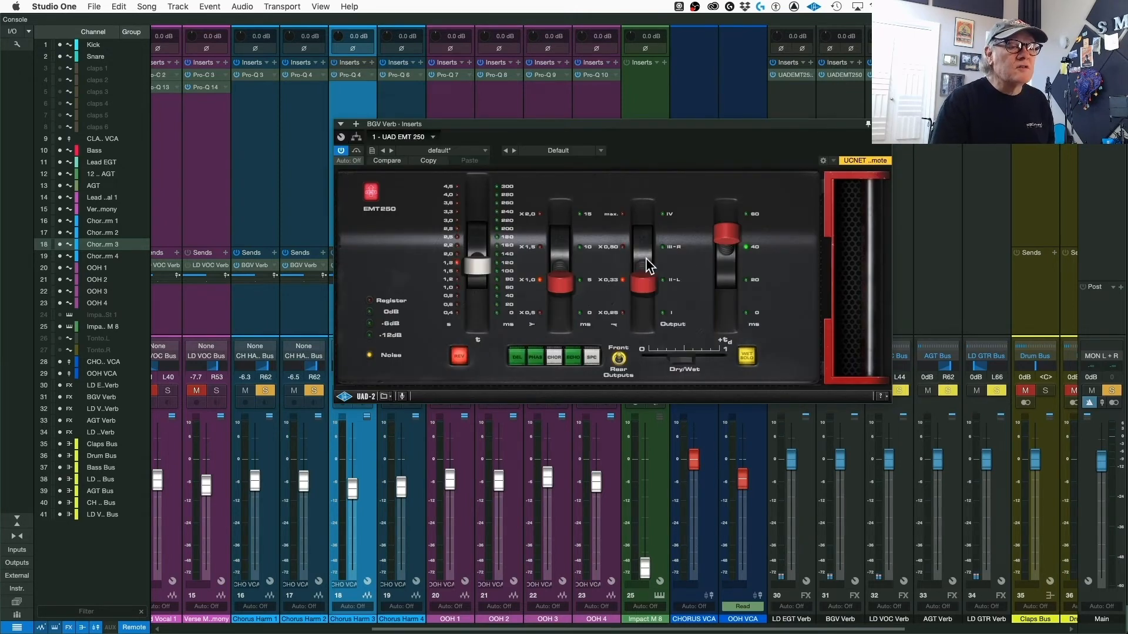
mouse_move(646, 257)
left_mouse_down()
mouse_move(671, 239)
mouse_move(636, 267)
left_mouse_up()
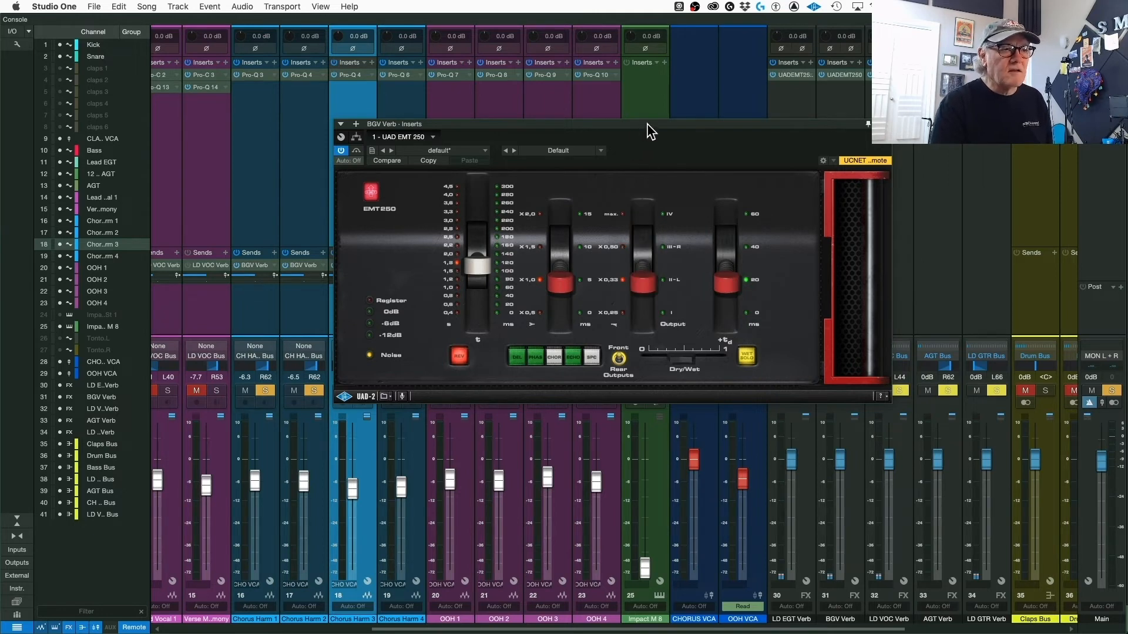
left_click_drag(647, 124, 831, 78)
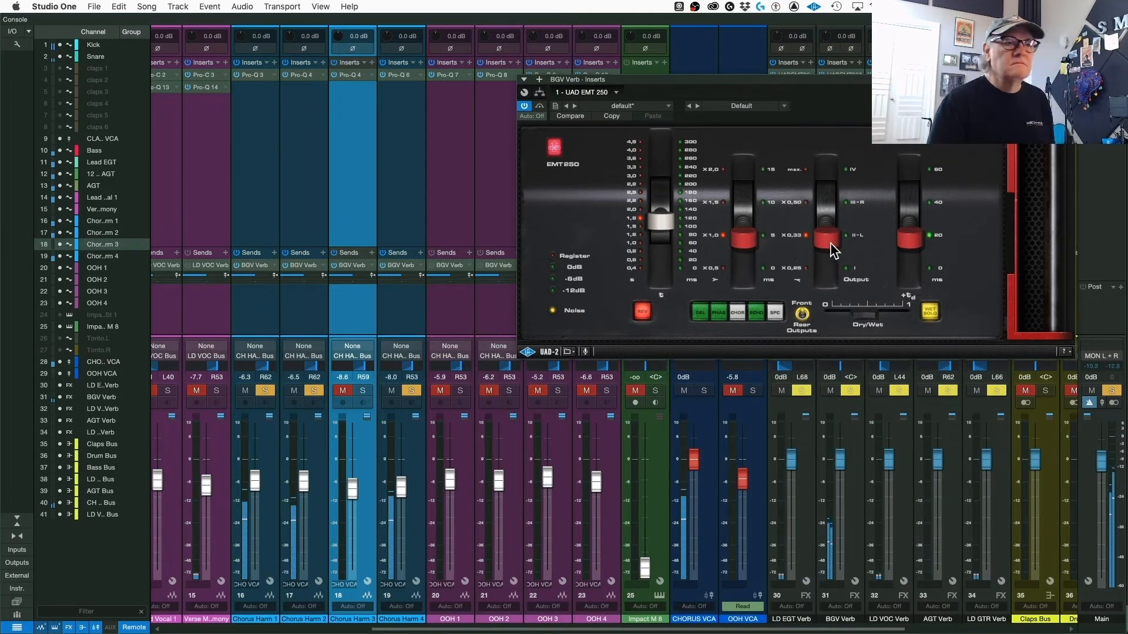
left_click_drag(739, 249, 732, 290)
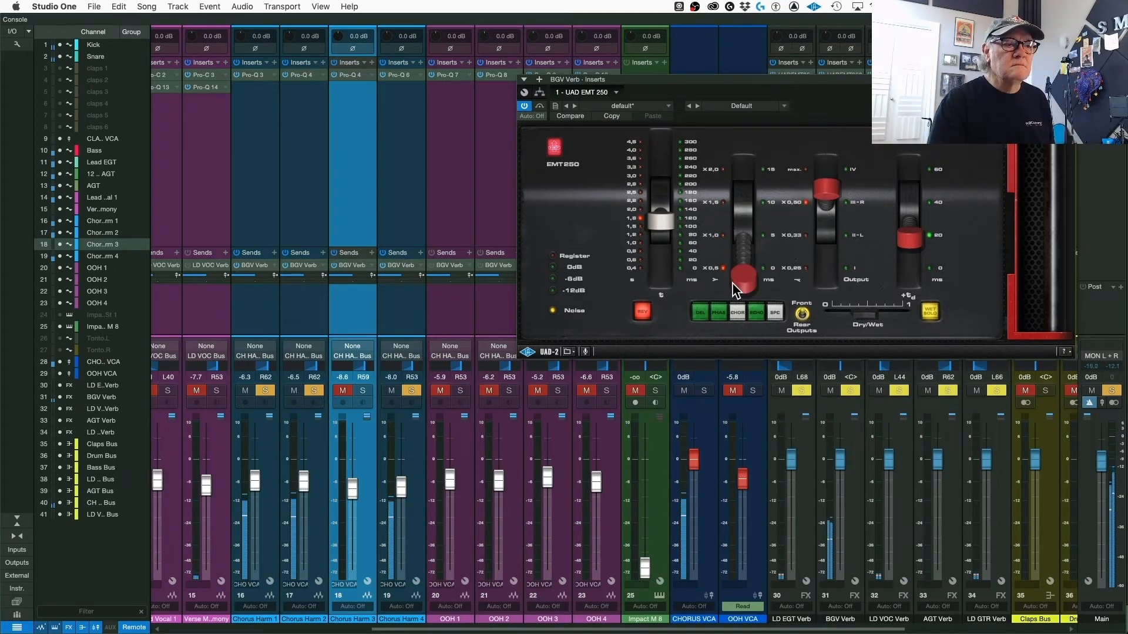
left_click_drag(668, 222, 669, 218)
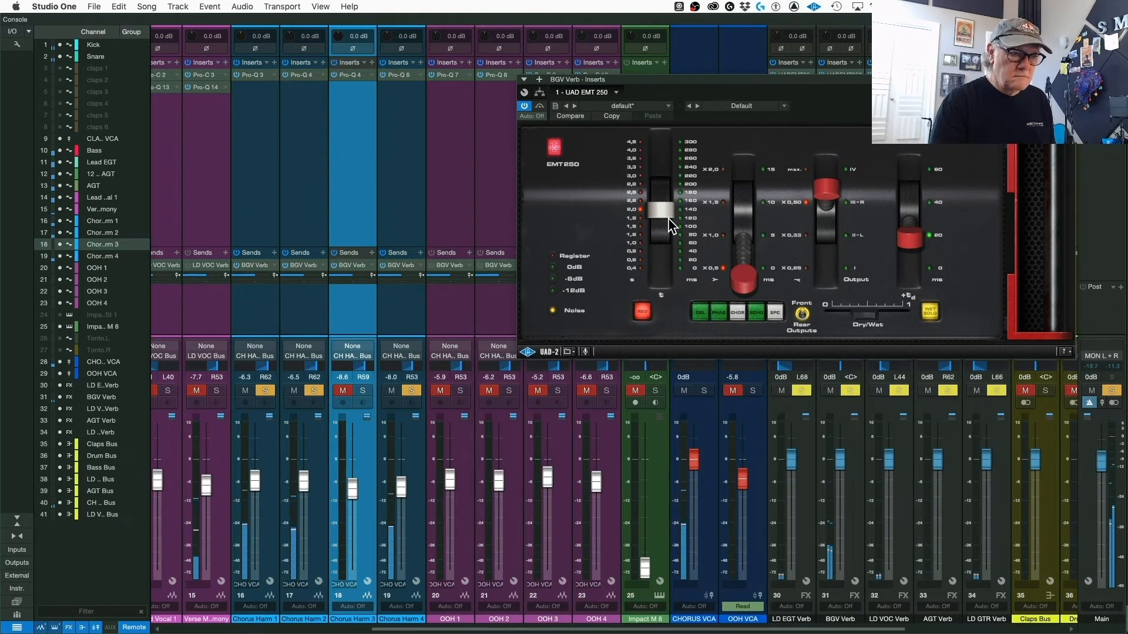
Step: Pan the BGV Verb return to R47 and clear the chorus harmony solos
left_click_drag(838, 366, 850, 363)
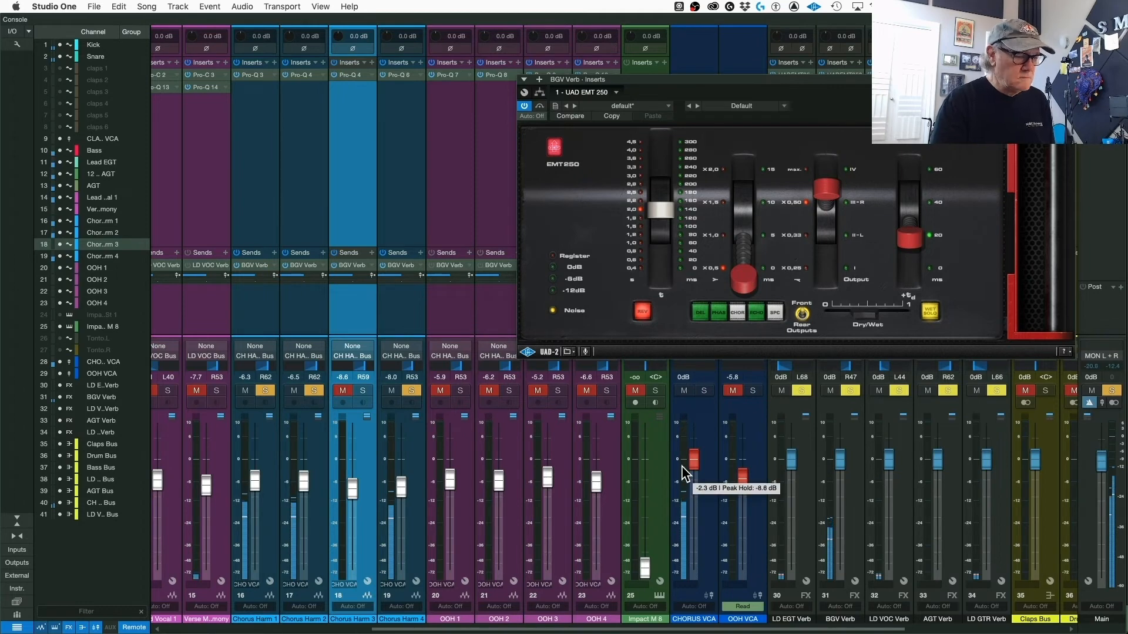
key("shift+s")
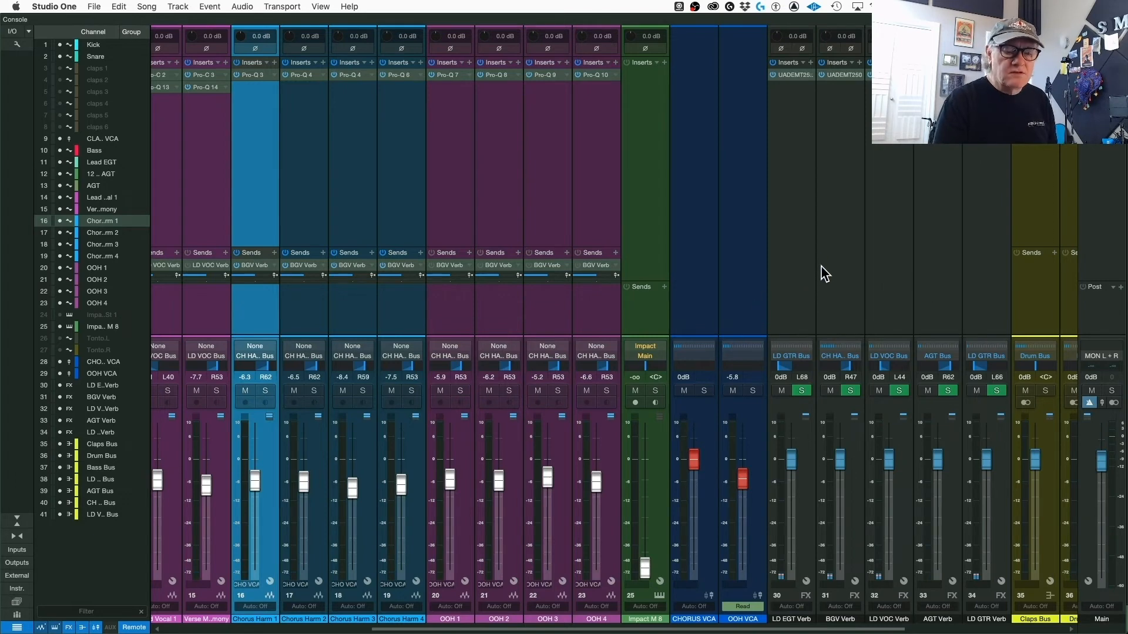
Step: Insert a UAD Teletronix LA-2A Silver on the CH HARM Bus, raising its peak reduction to about 40 and adjusting its gain
scroll(822, 279, "right", 5)
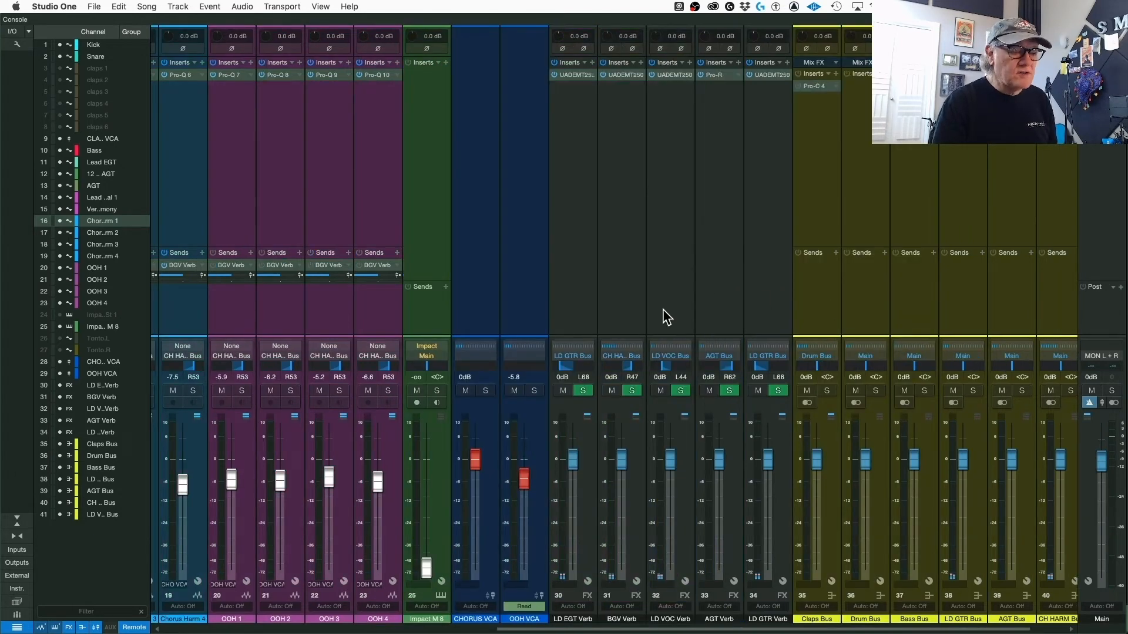
scroll(1002, 620, "right", 1)
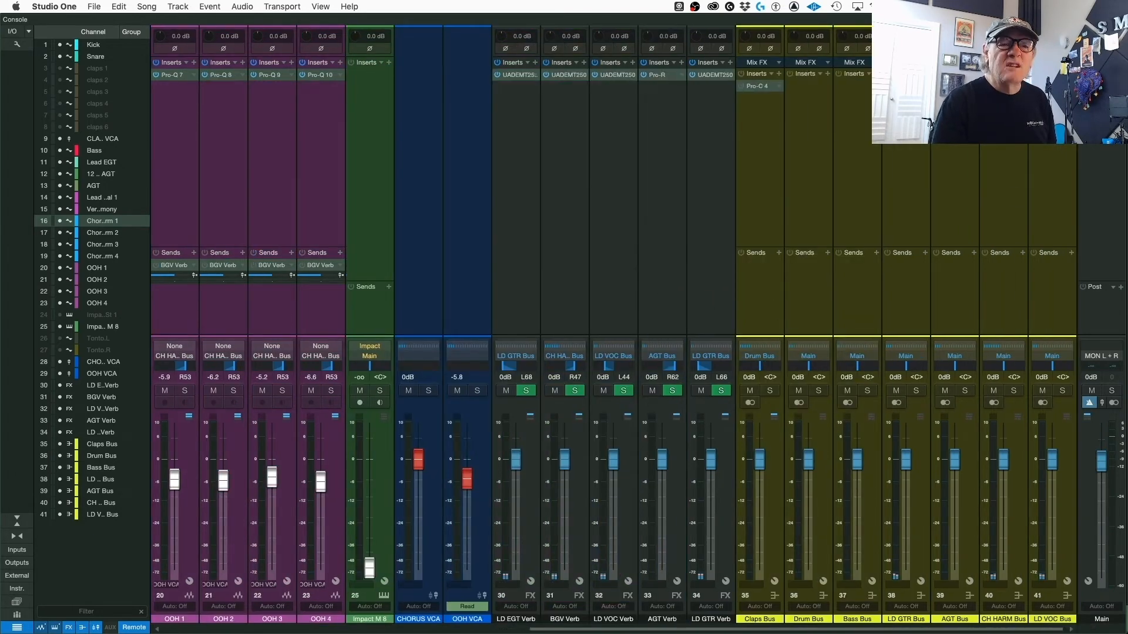
left_click(1004, 86)
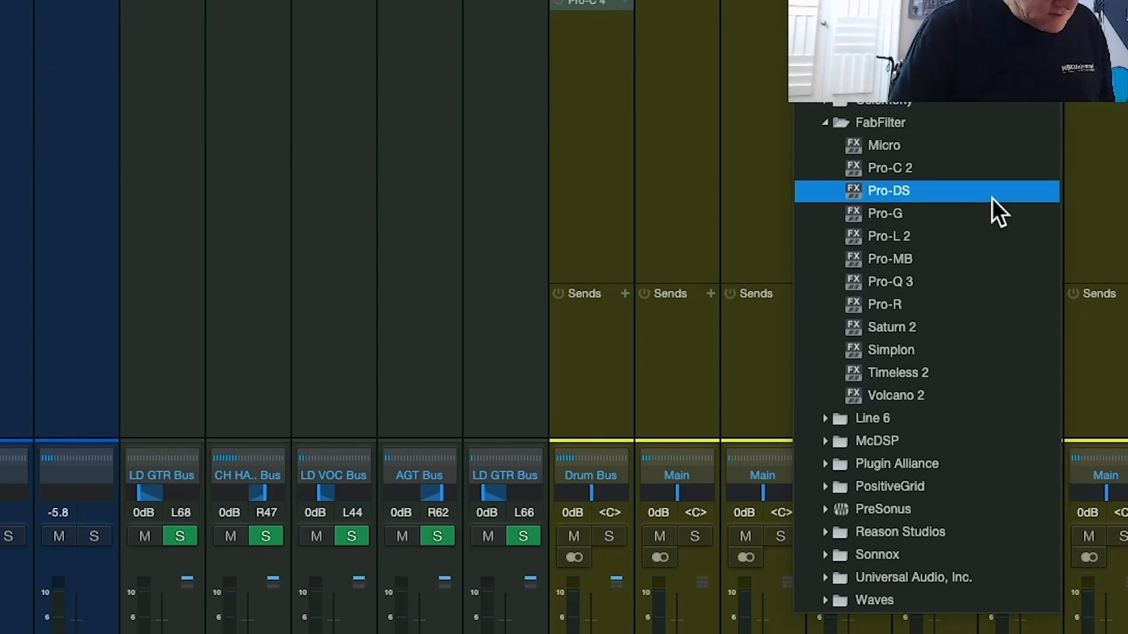
left_click(991, 199)
scroll(920, 270, "down", 5)
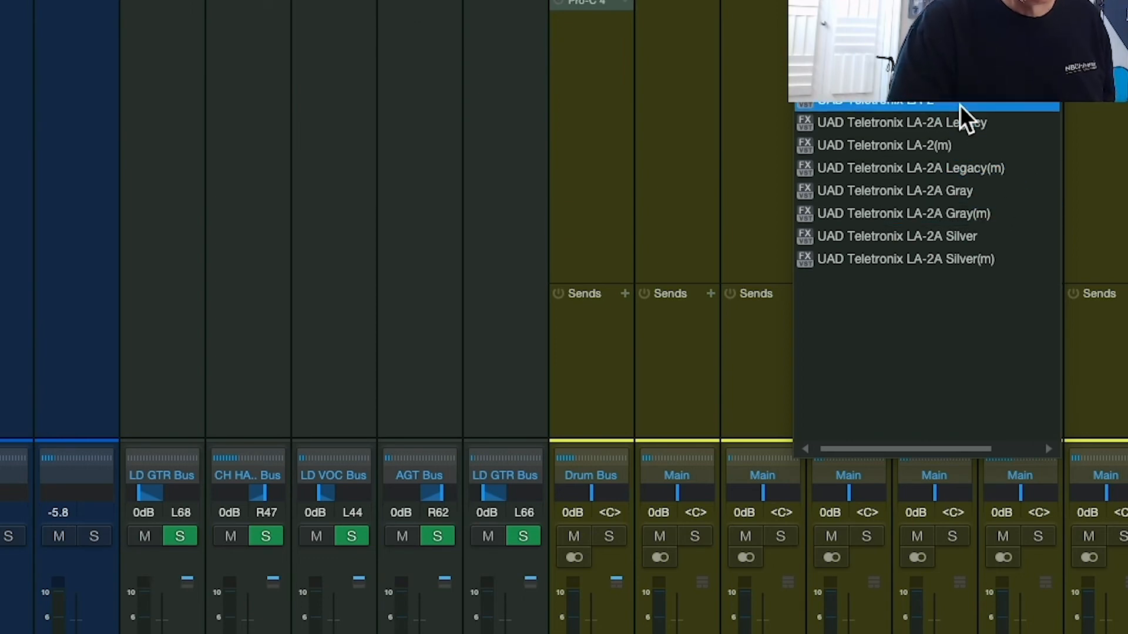
left_click(1001, 237)
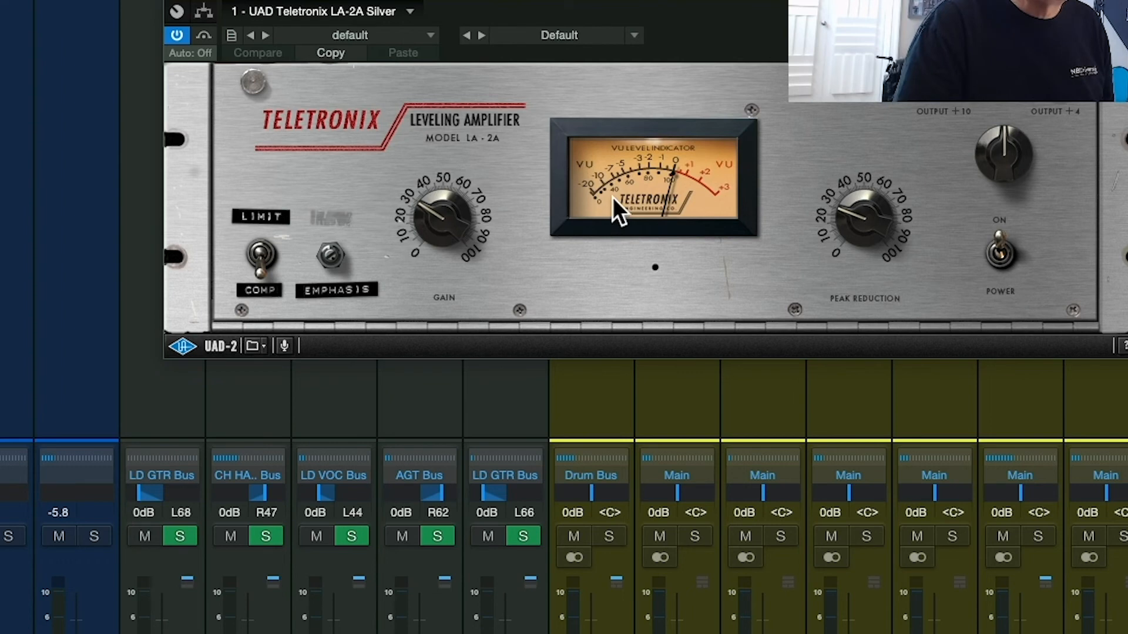
left_click_drag(844, 223, 854, 199)
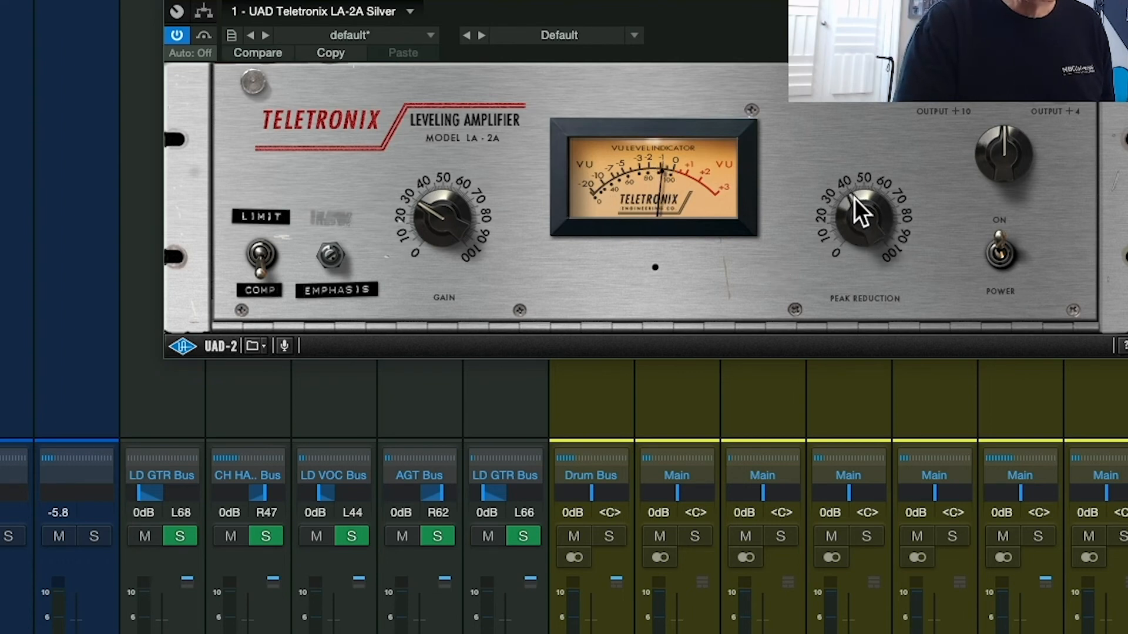
left_click_drag(416, 203, 422, 213)
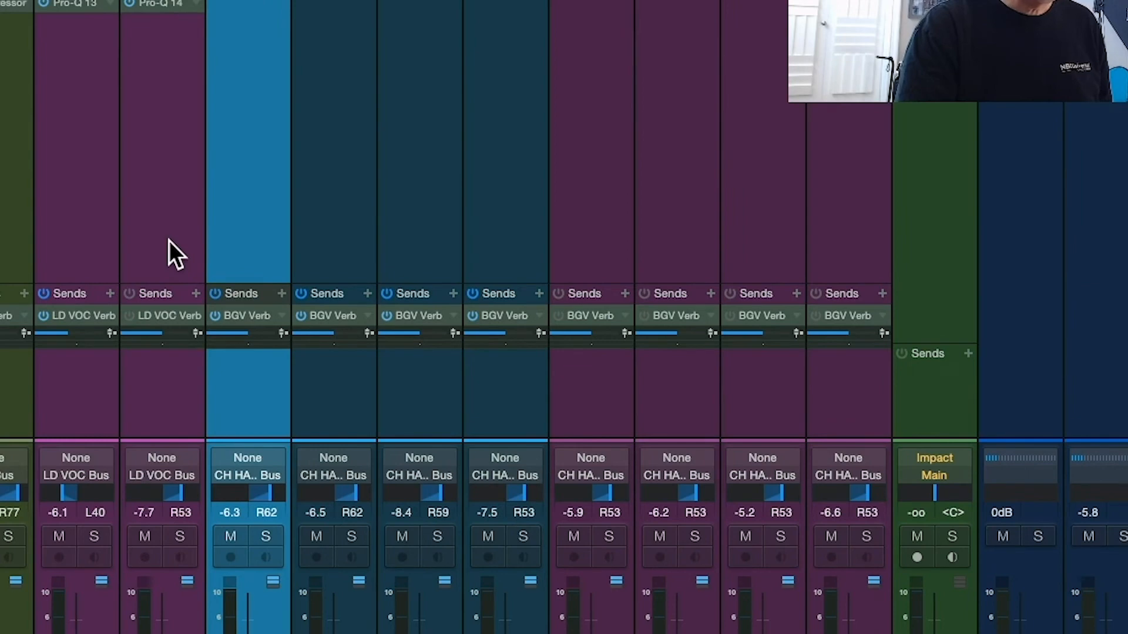
Step: Select Chorus Harm 1 through 4 together and raise their BGV Verb sends, bringing Chorus Harm 3's send to about -8.9 dB
left_click(352, 628, "shift")
left_click(502, 630, "shift")
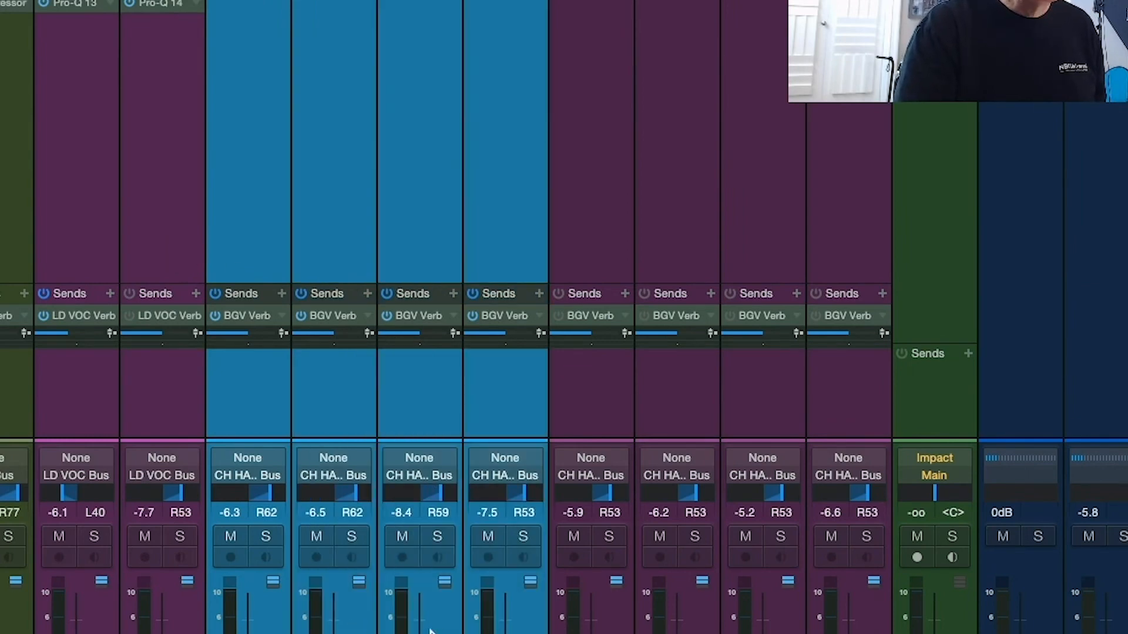
left_click_drag(420, 331, 408, 353)
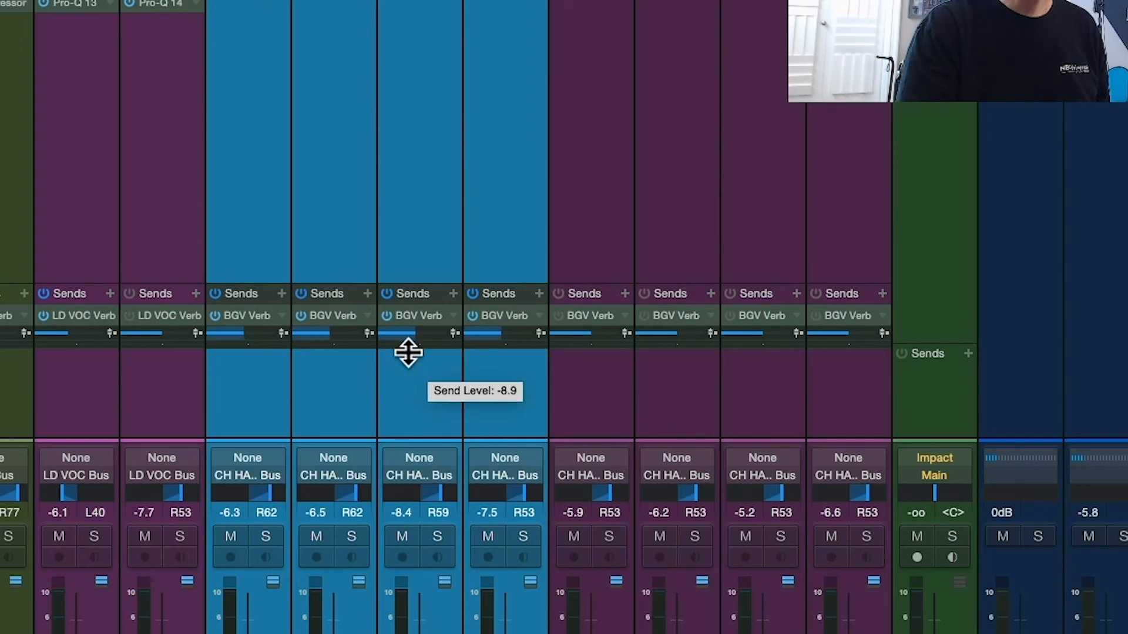
left_click_drag(409, 353, 411, 349)
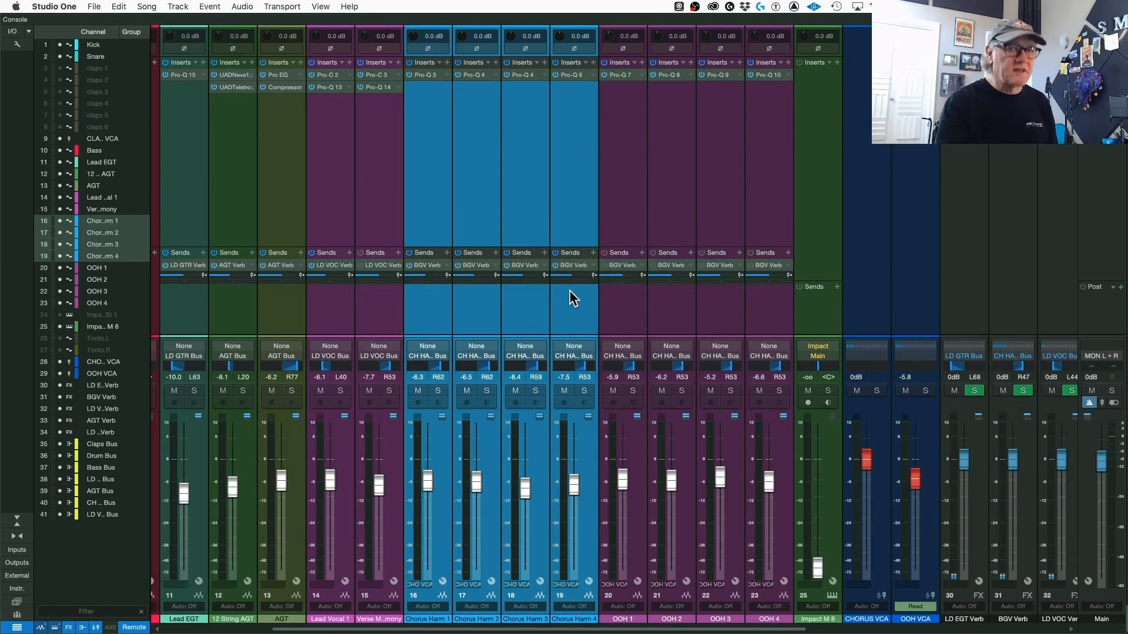
key("space")
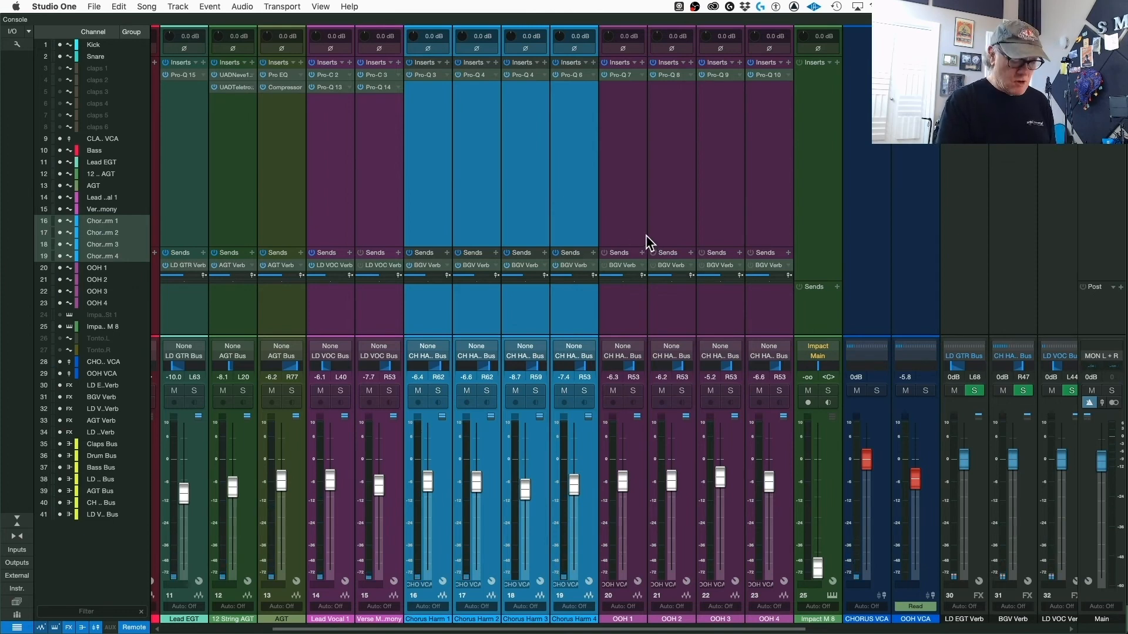
Step: Move the loop range to the verse harmony passage before Chorus 2, about bar 25.03.04 to 27.01.04, and return to the mixer
key("F3")
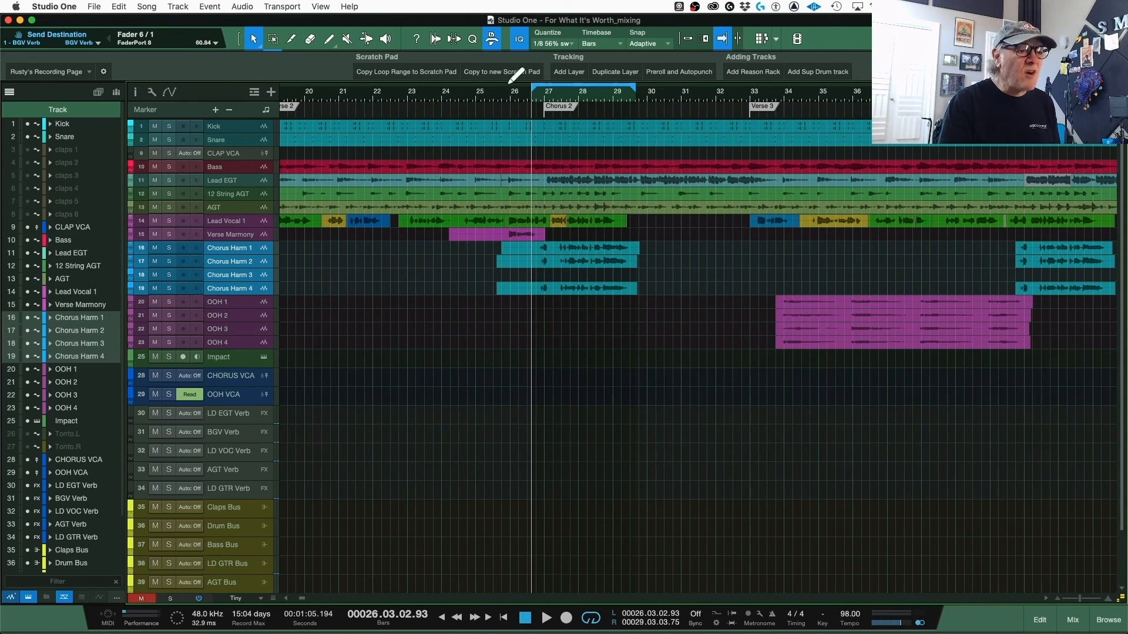
left_click_drag(501, 87, 542, 94)
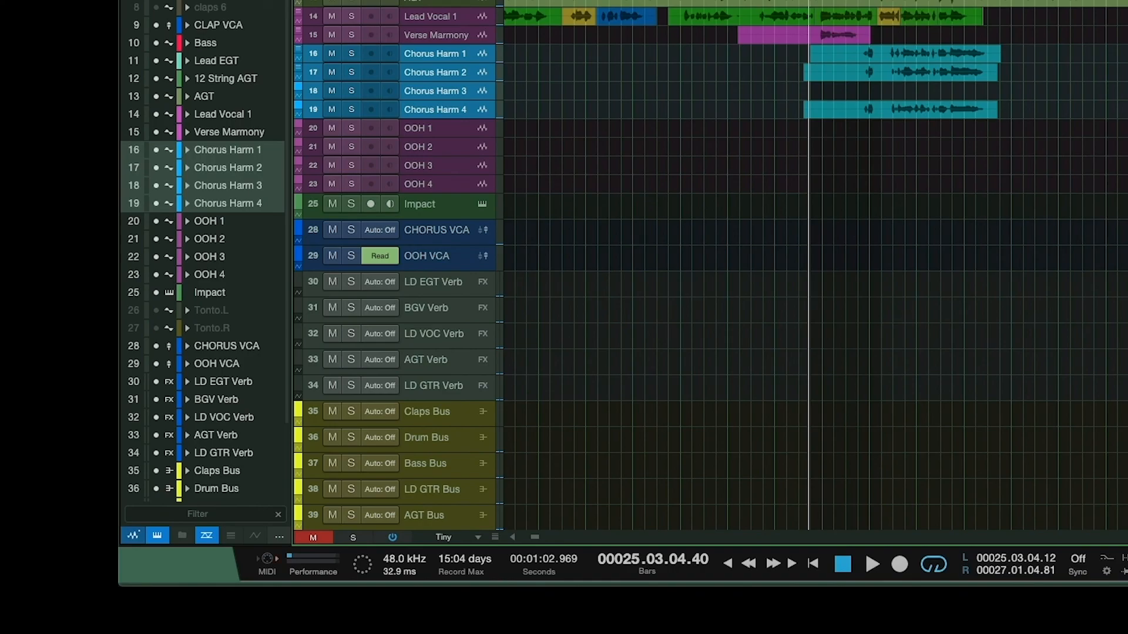
key("F3")
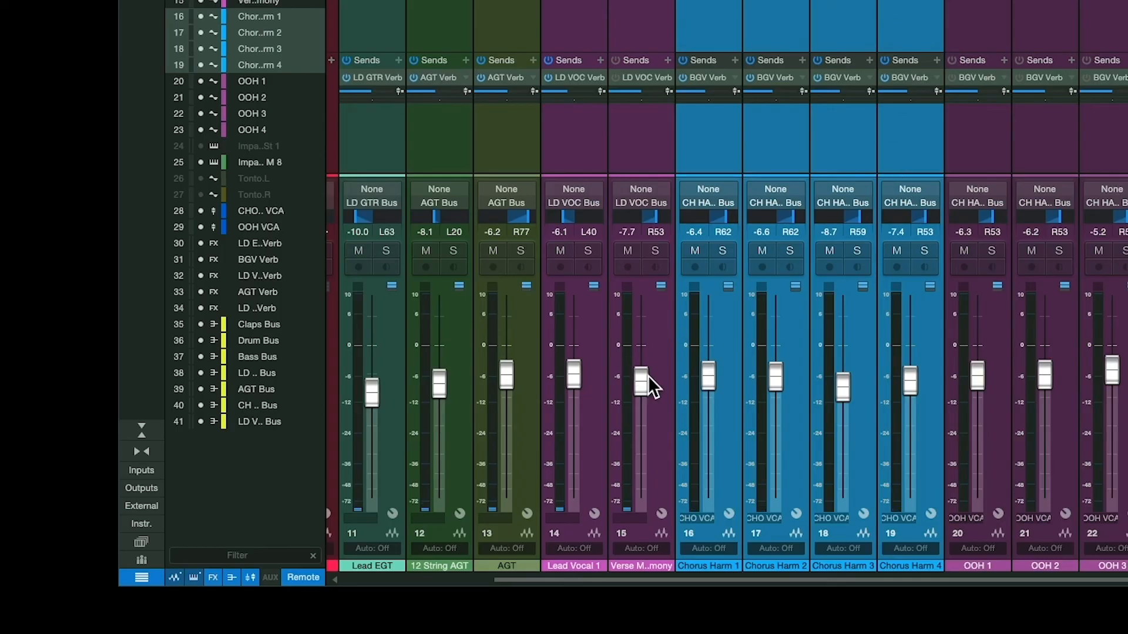
Step: During playback, enable the verse harmony channel's LD VOC Verb send, adjust its send level and set the channel fader to -7.2 dB
key("space")
left_click_drag(639, 376, 637, 376)
left_click(615, 78)
left_click_drag(640, 91, 624, 105)
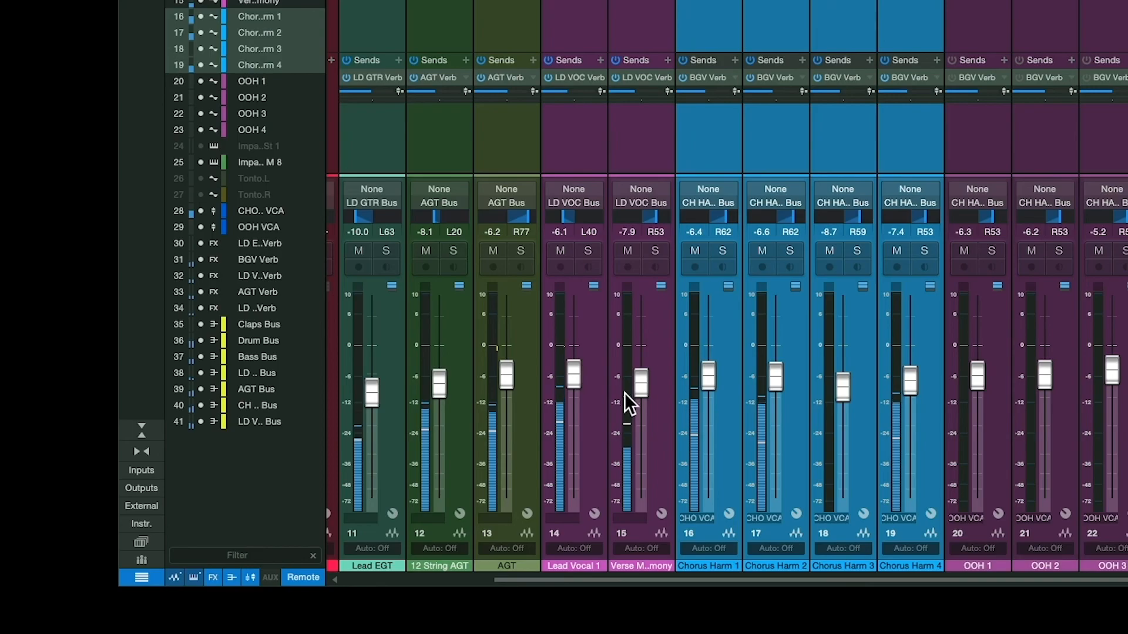
left_click_drag(632, 387, 633, 383)
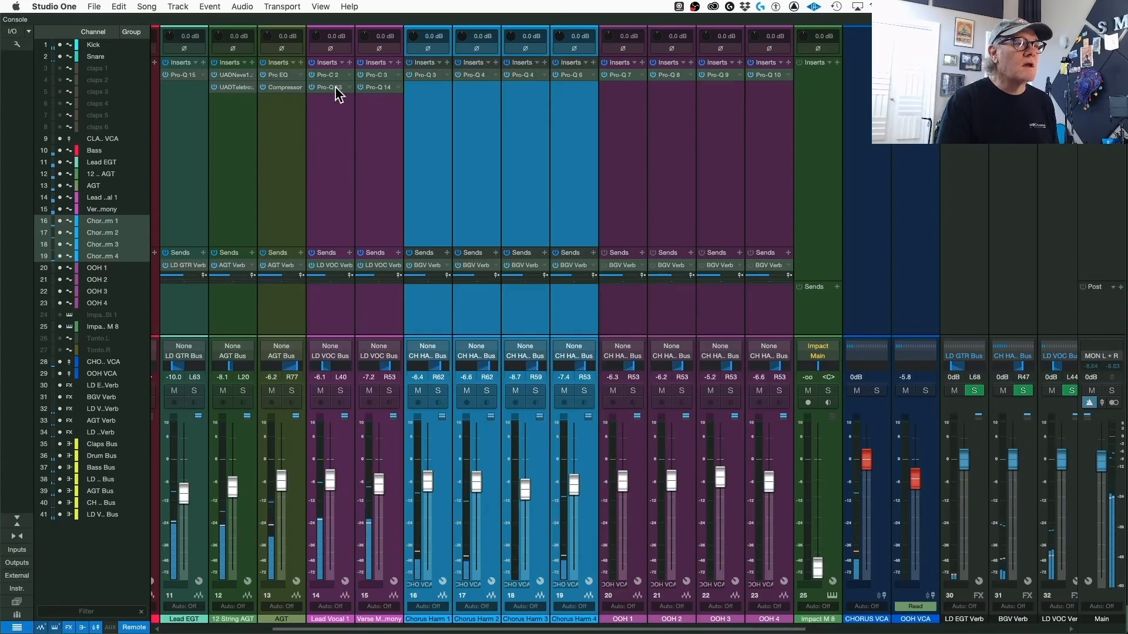
Step: Copy Lead Vocal 1's Pro-C 2 compressor settings to the verse harmony channel's Pro-C
left_click(333, 75)
left_click(330, 76)
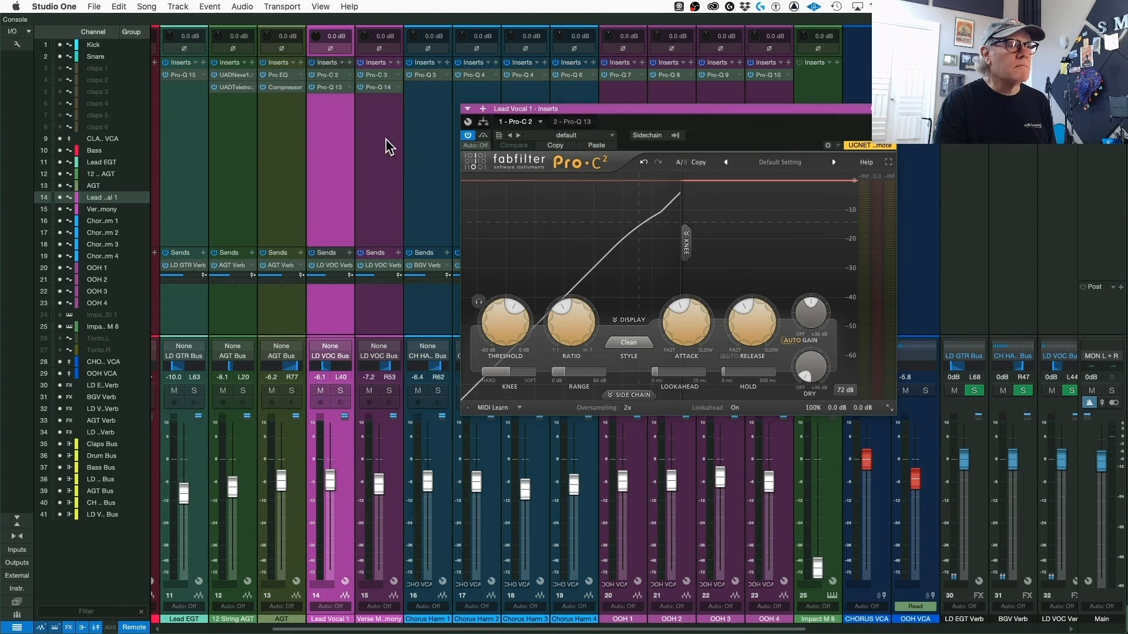
left_click(386, 74)
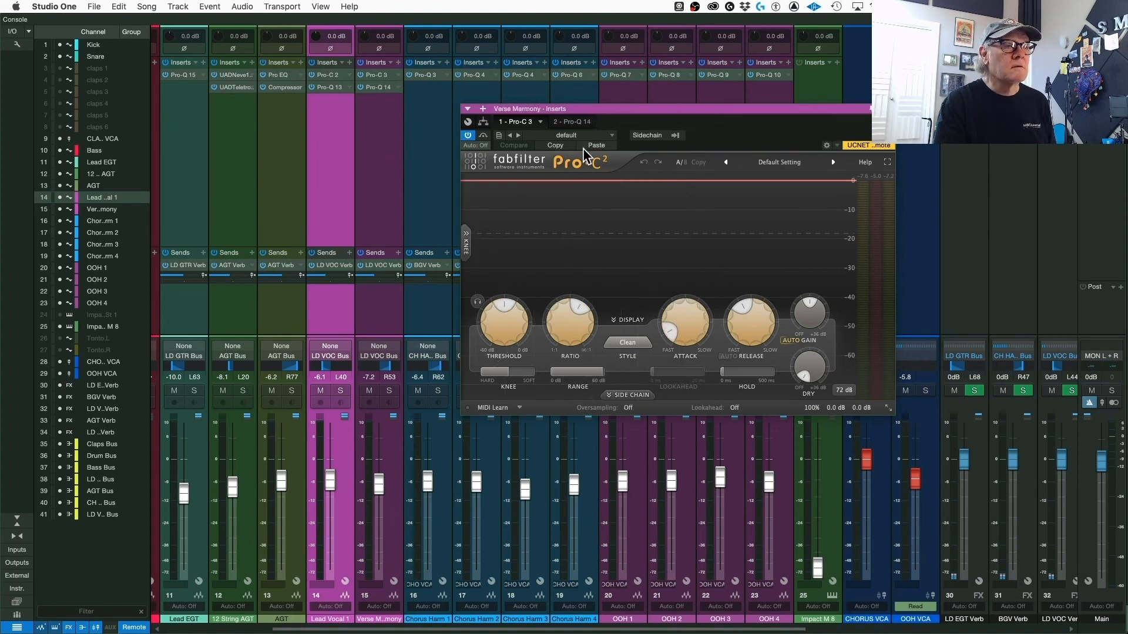
left_click(598, 145)
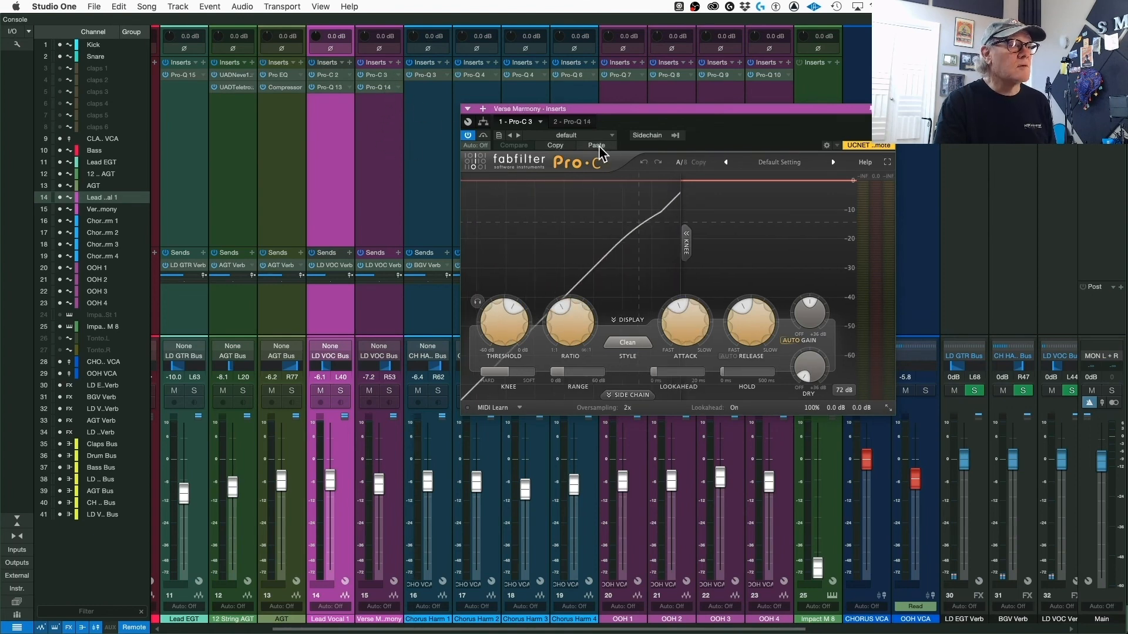
Step: Copy Lead Vocal 1's Pro-Q EQ settings to the verse harmony's Pro-Q, play the passage and close the plug-in window
left_click(329, 87)
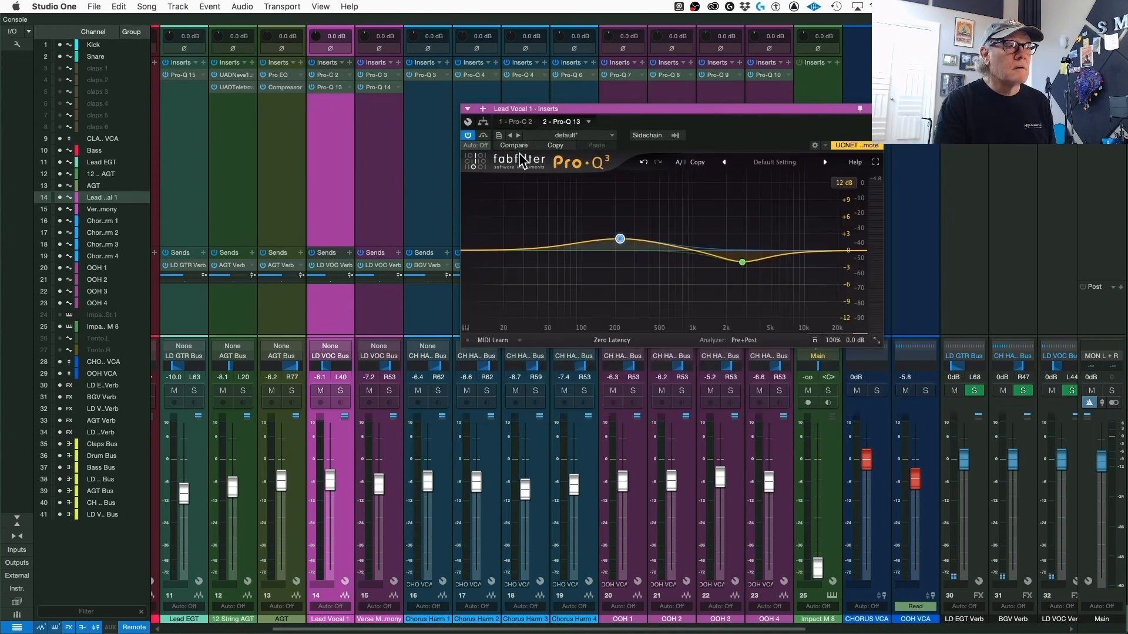
left_click(562, 146)
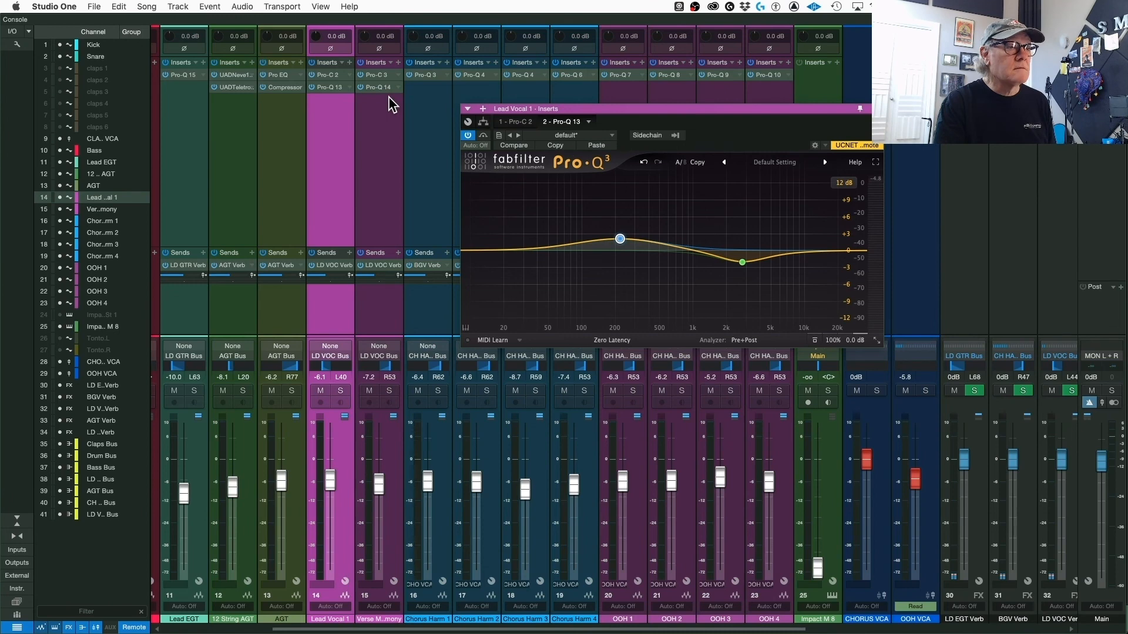
left_click(383, 87)
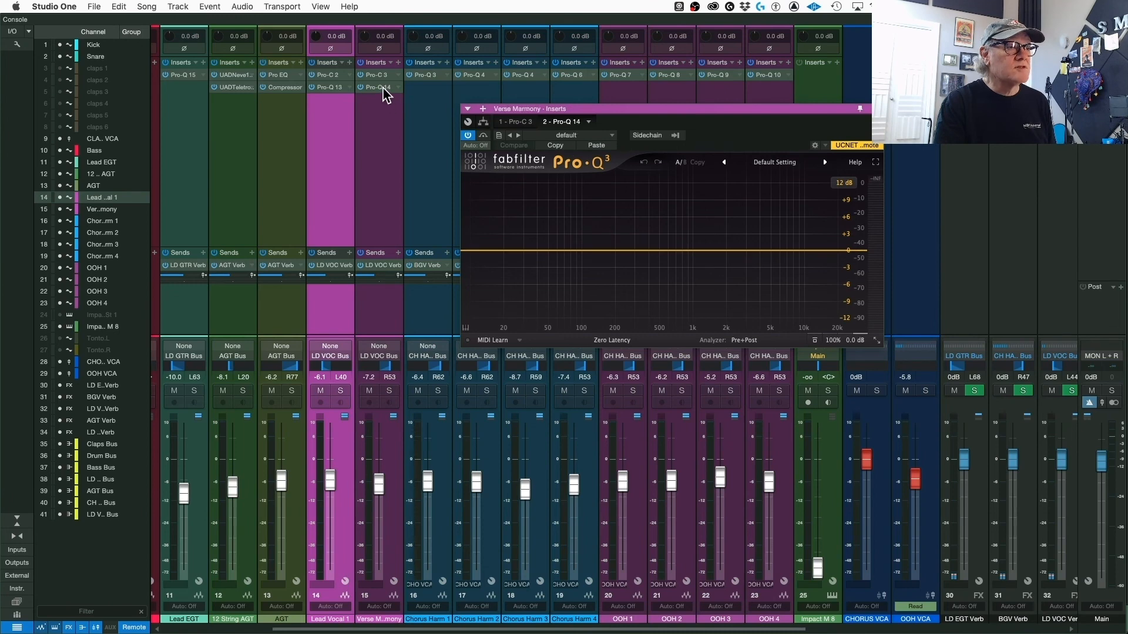
left_click(597, 146)
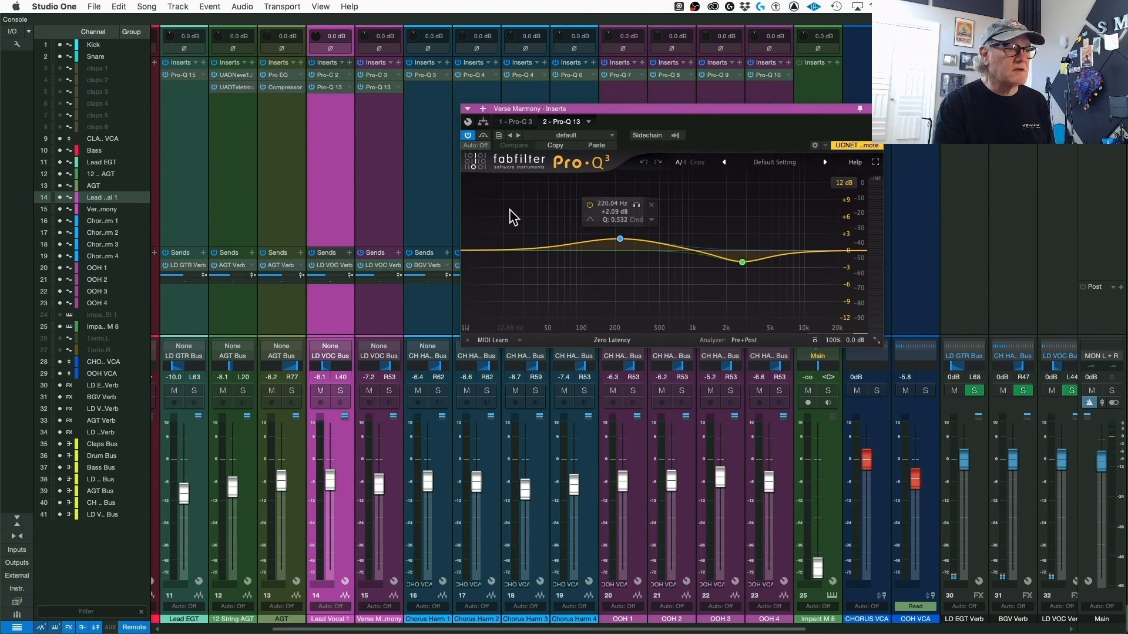
key("space")
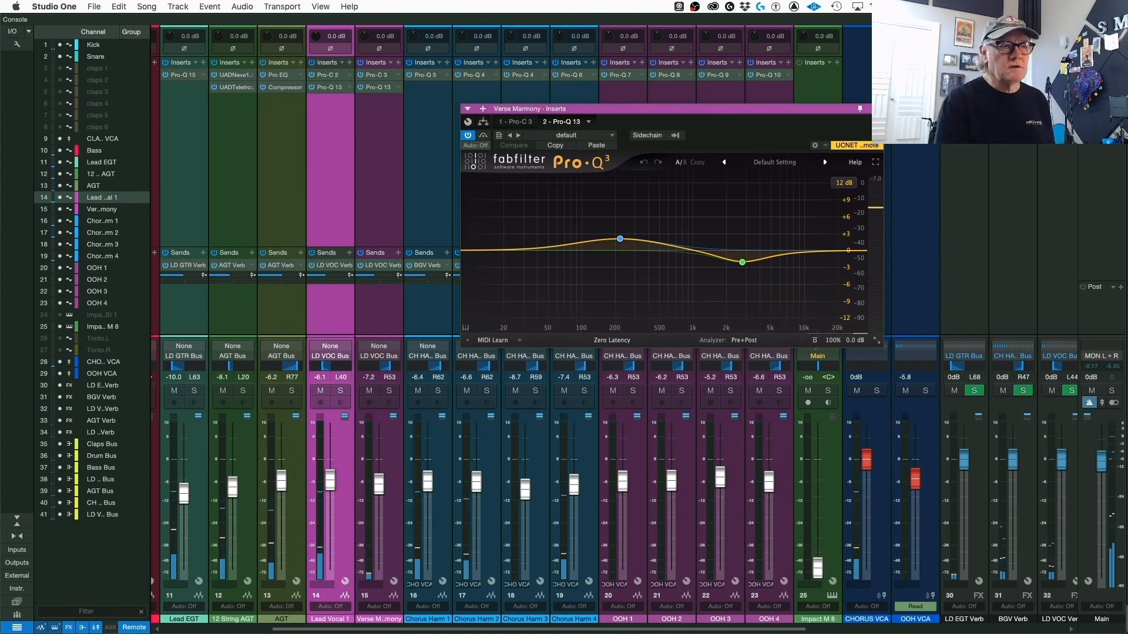
key("super+w")
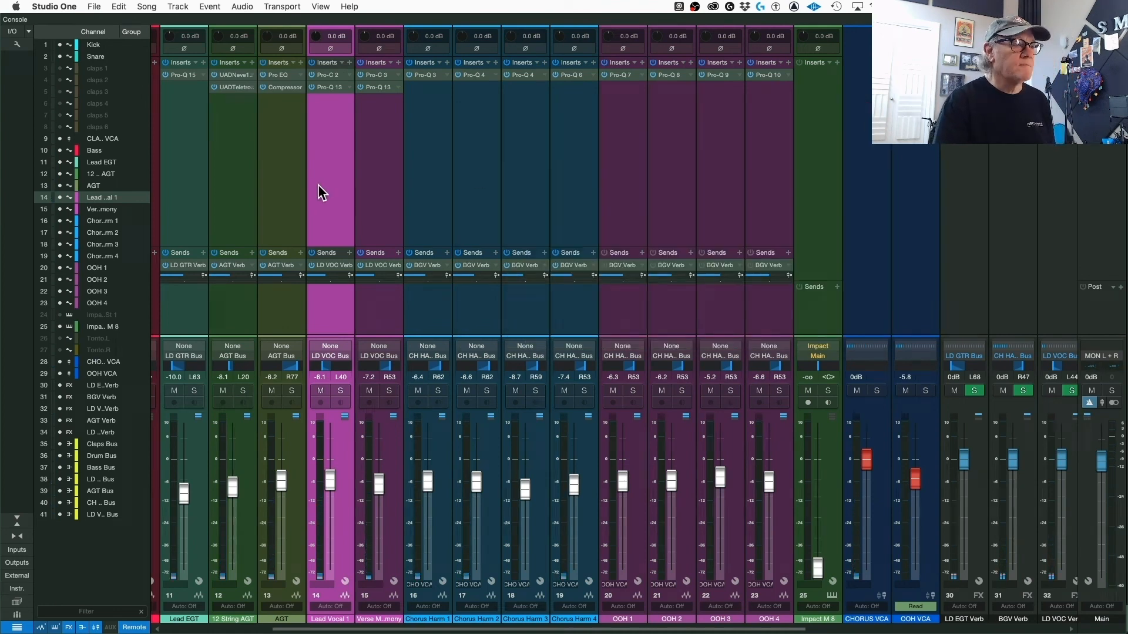